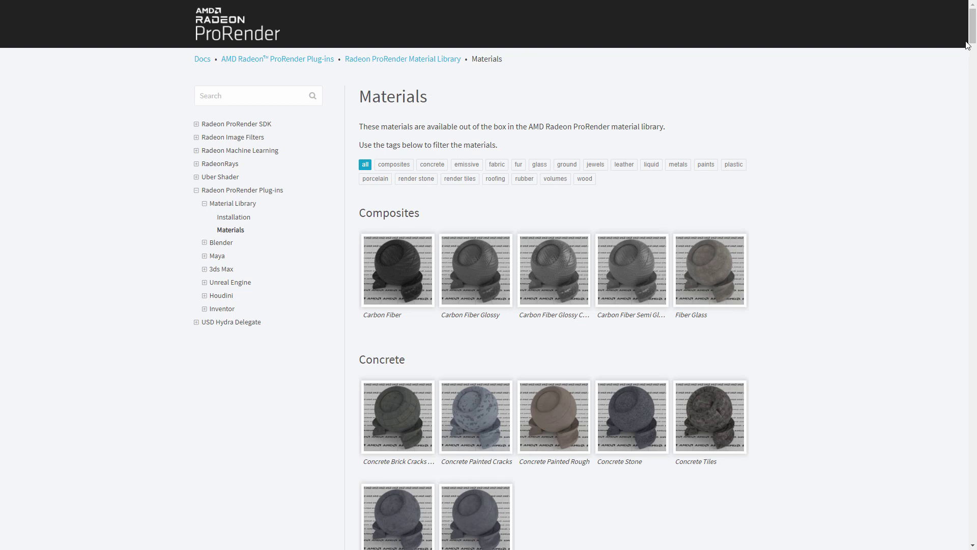
# - Look through the categories on the Radeon ProRender material library web page
pyautogui.moveTo(972, 39); pyautogui.dragTo(957, 204)
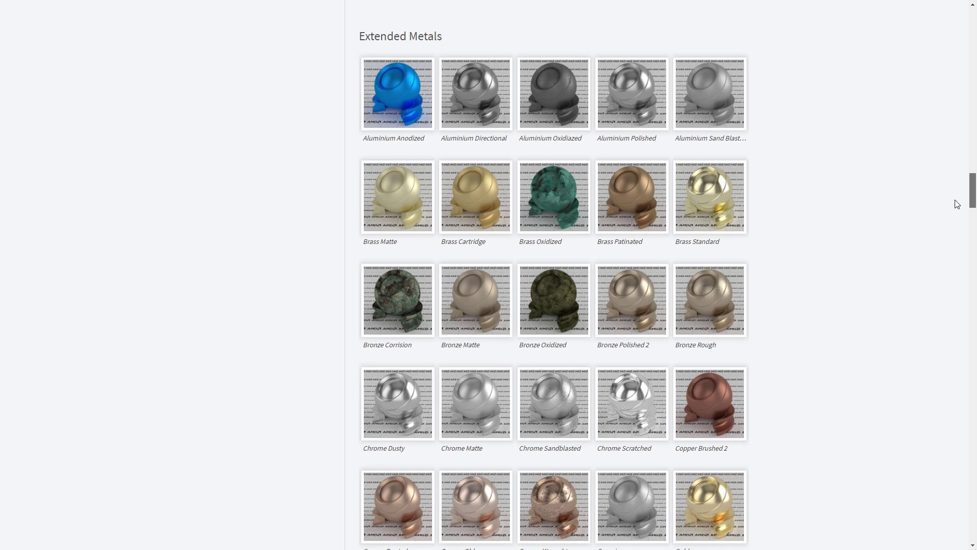
pyautogui.moveTo(956, 204)
pyautogui.mouseDown()
pyautogui.moveTo(942, 306)
pyautogui.moveTo(960, 541)
pyautogui.mouseUp()
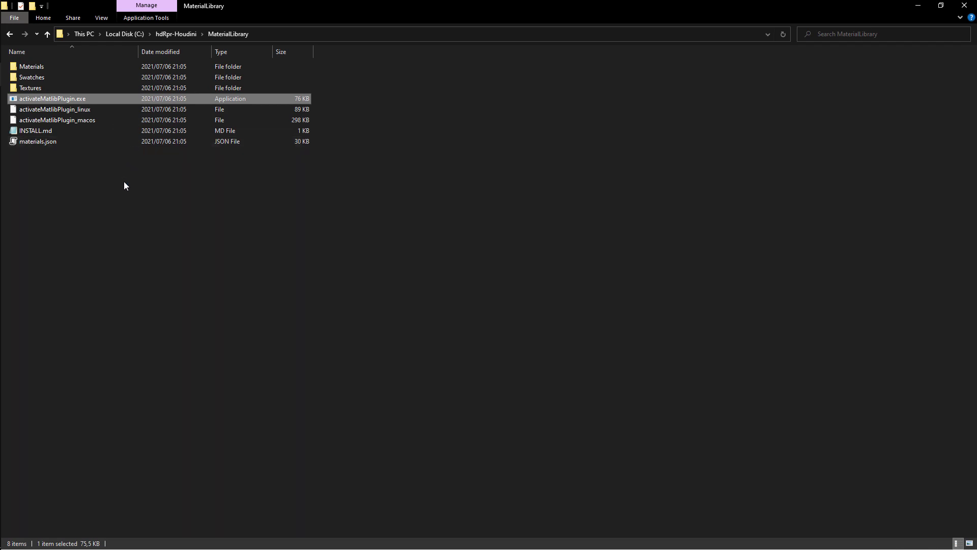
# - Examine the MaterialLibrary folder, and switch to the browser to read the RadeonProRenderUSD repository page on GitHub
pyautogui.click(126, 187)
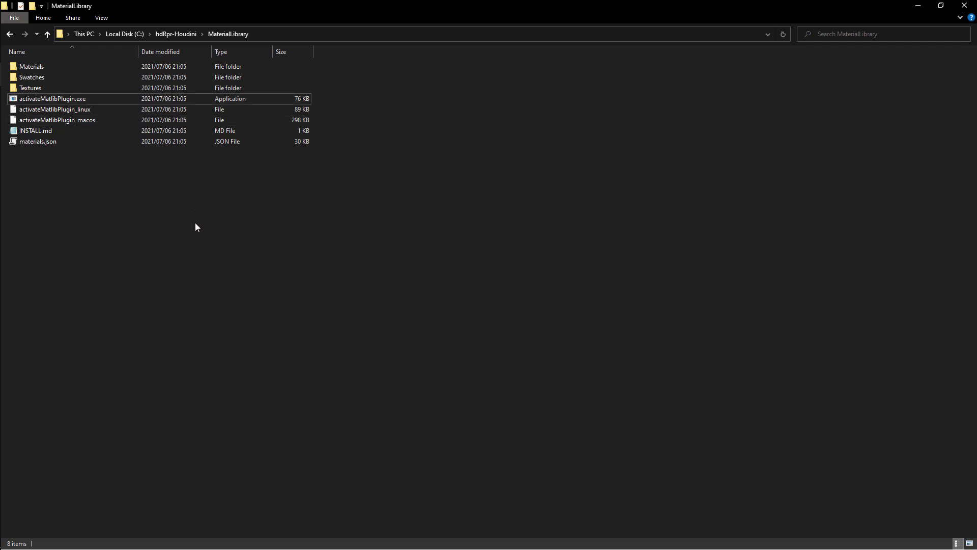
pyautogui.hotkey('alt', 'Tab')
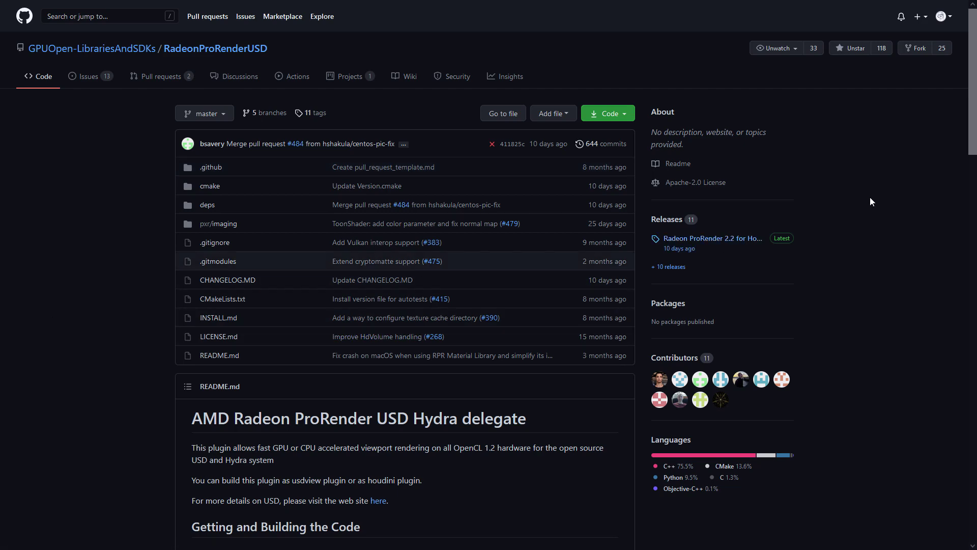
pyautogui.moveTo(972, 128); pyautogui.dragTo(951, 526)
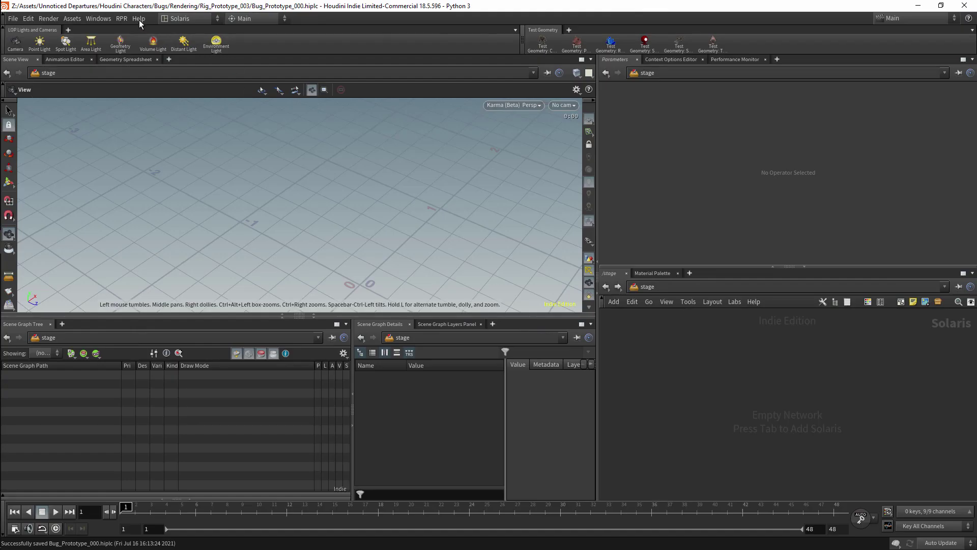
# - Open the RPR Material Library in Houdini, look through its materials and close it
pyautogui.click(122, 20)
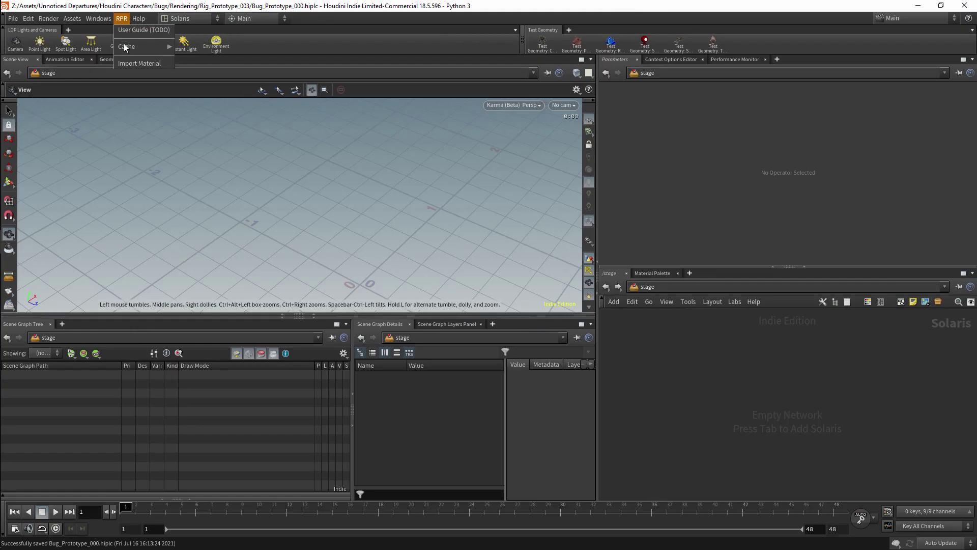
pyautogui.click(148, 65)
pyautogui.moveTo(642, 78); pyautogui.dragTo(657, 468)
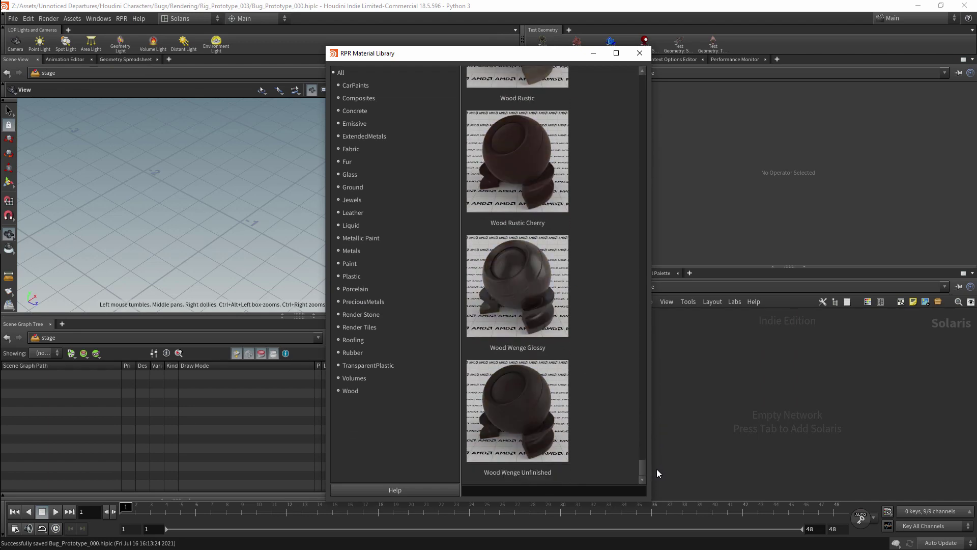
pyautogui.click(640, 53)
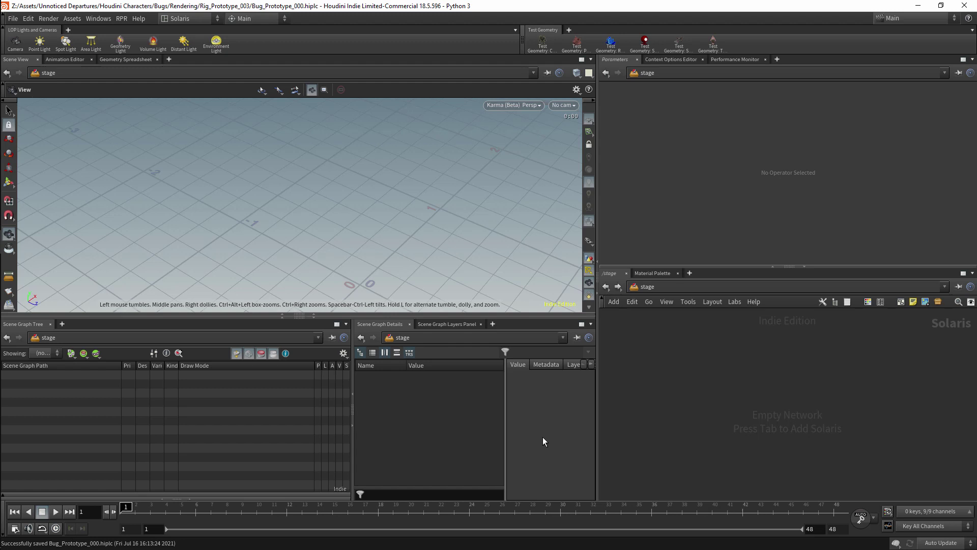
# - Add a SOP Import node to the stage network and set its SOP path to /obj/Plane
pyautogui.press('Tab')
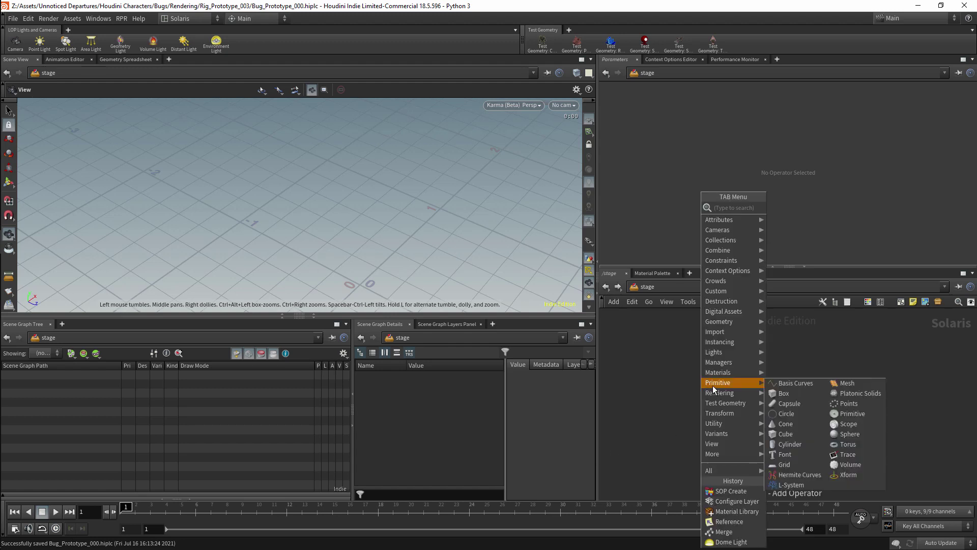
pyautogui.write('sop')
pyautogui.click(794, 217)
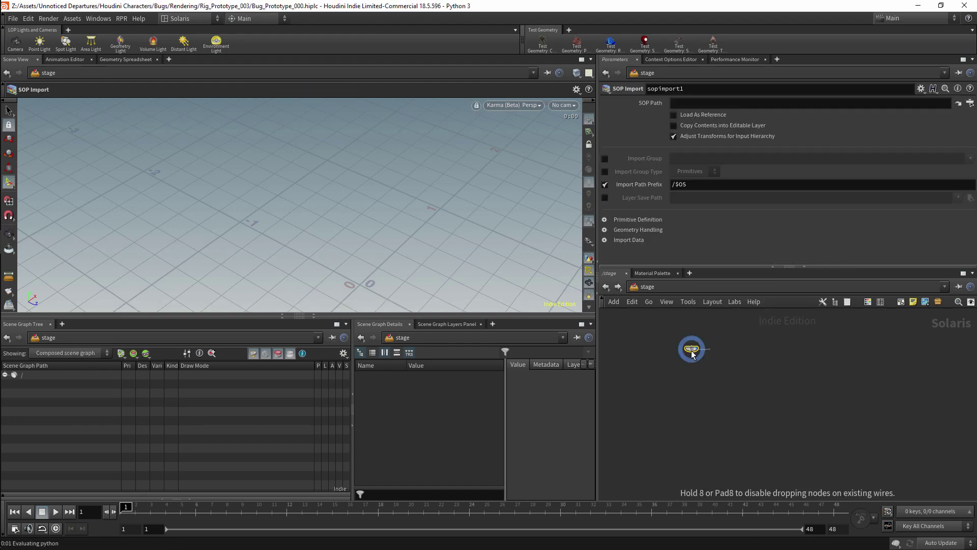
pyautogui.click(690, 349)
pyautogui.click(970, 103)
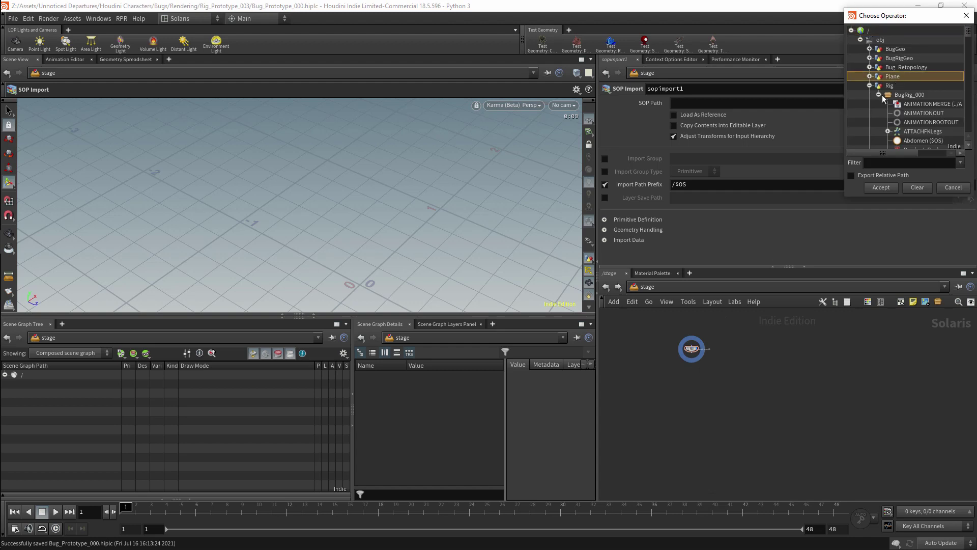
pyautogui.click(880, 188)
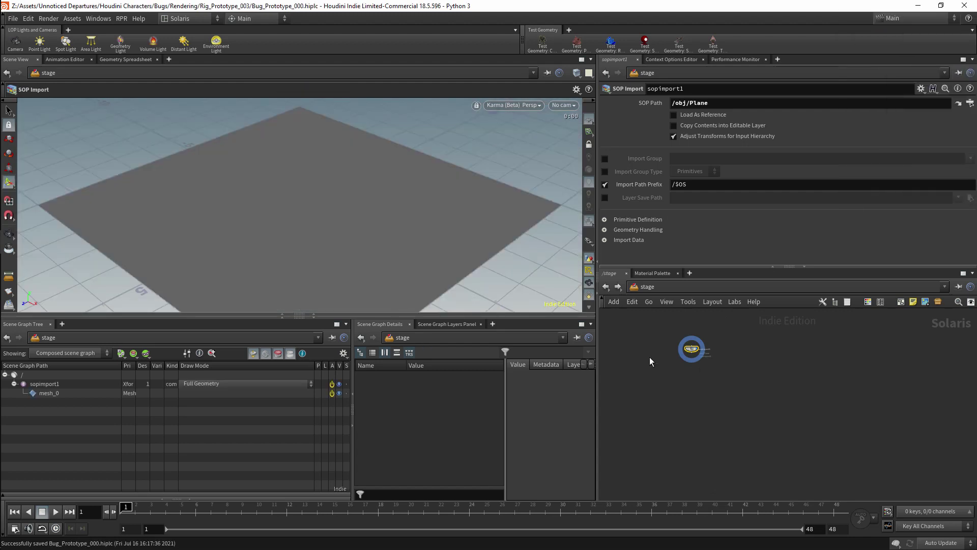
# - Duplicate the SOP Import node twice, placing the copies in a row beside the original
pyautogui.scroll(8, 682, 363)
pyautogui.moveTo(788, 439); pyautogui.dragTo(727, 545, button='middle')
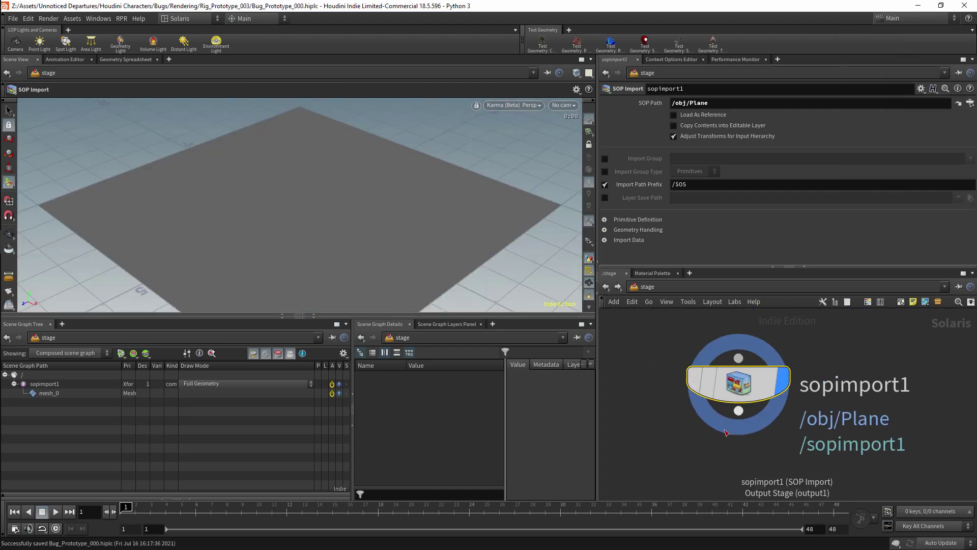
pyautogui.scroll(-6, 739, 349)
pyautogui.moveTo(656, 363); pyautogui.dragTo(763, 388, button='middle')
pyautogui.keyDown('alt'); pyautogui.moveTo(837, 398); pyautogui.dragTo(701, 399); pyautogui.keyUp('alt')
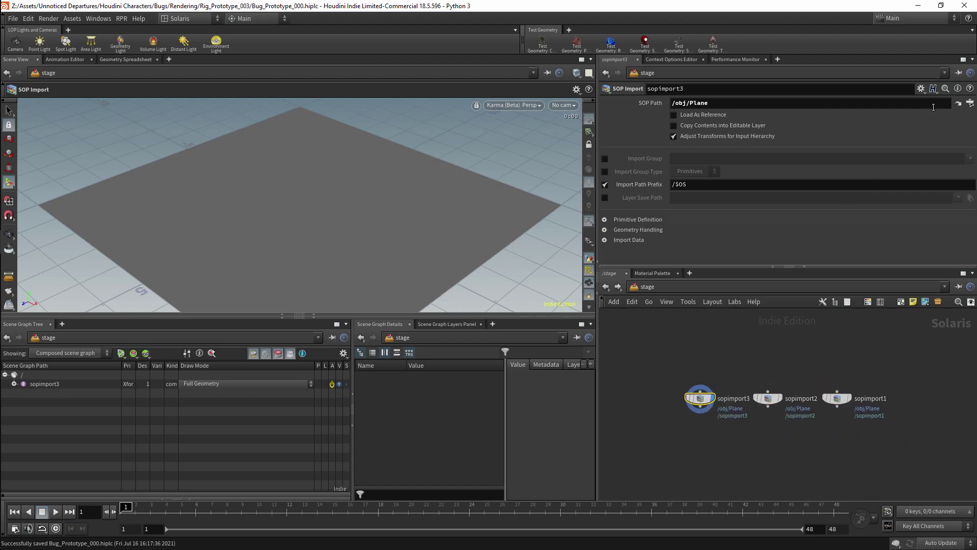
# - Set the SOP path of sopimport3 to the Sphere object
pyautogui.click(970, 103)
pyautogui.click(892, 95)
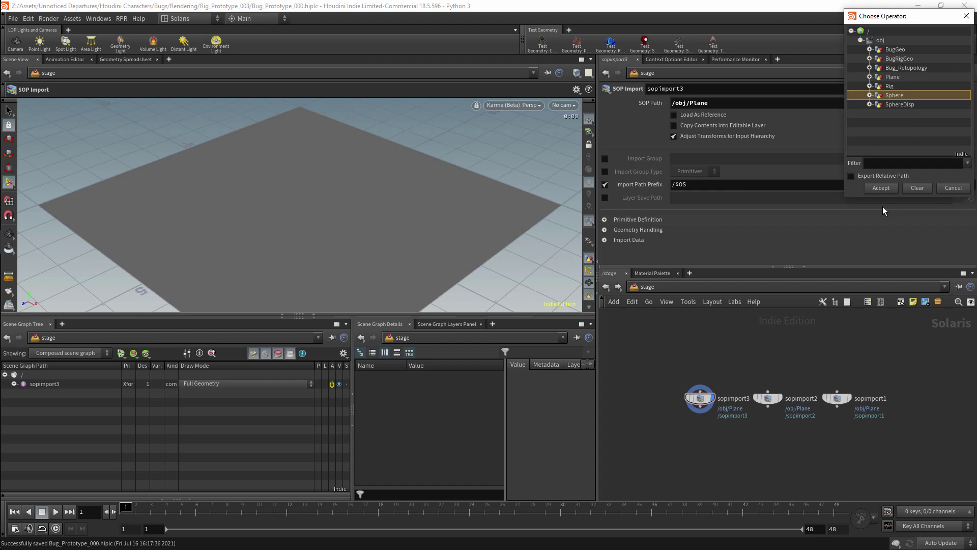
pyautogui.click(881, 188)
# - Set the SOP path of sopimport2 to the SphereDisp object and display that node
pyautogui.click(768, 398)
pyautogui.click(970, 103)
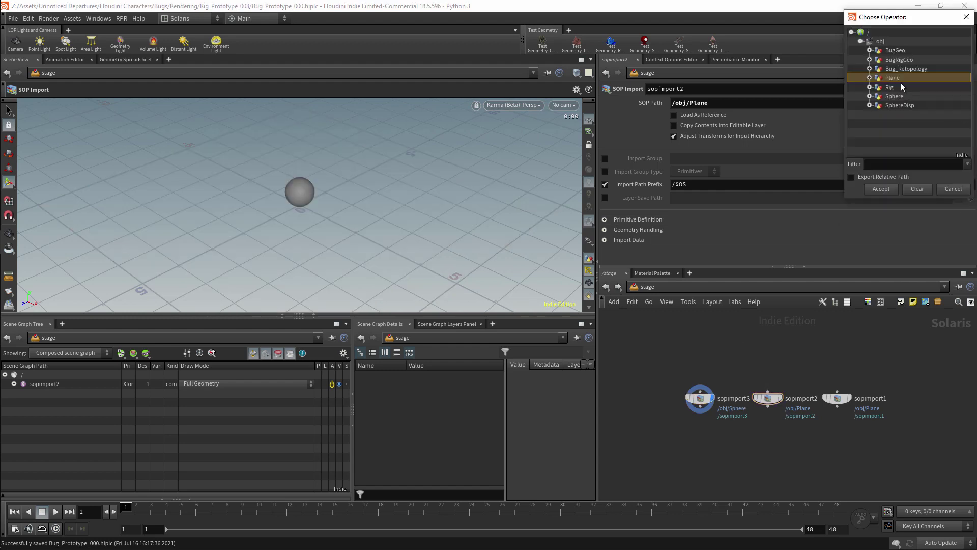
pyautogui.click(898, 105)
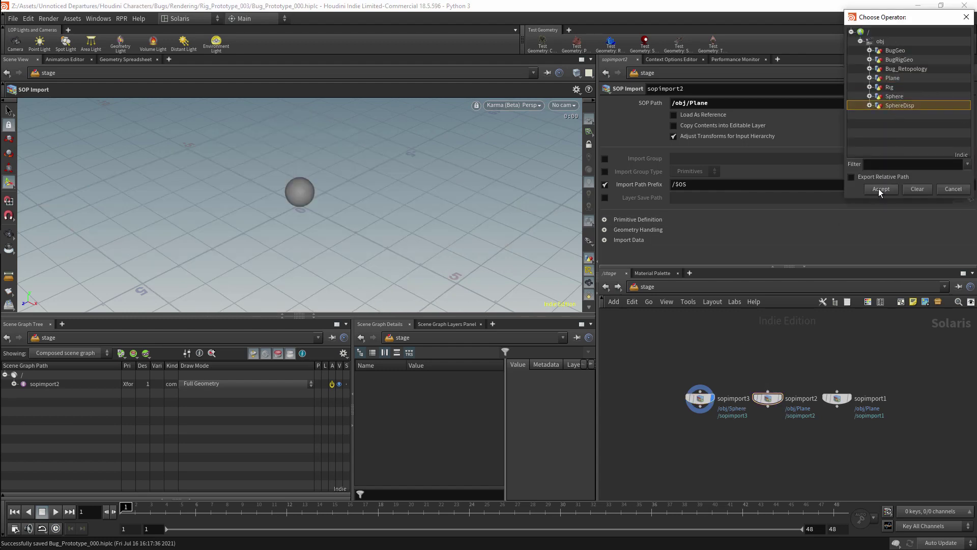
pyautogui.click(881, 189)
pyautogui.click(778, 398)
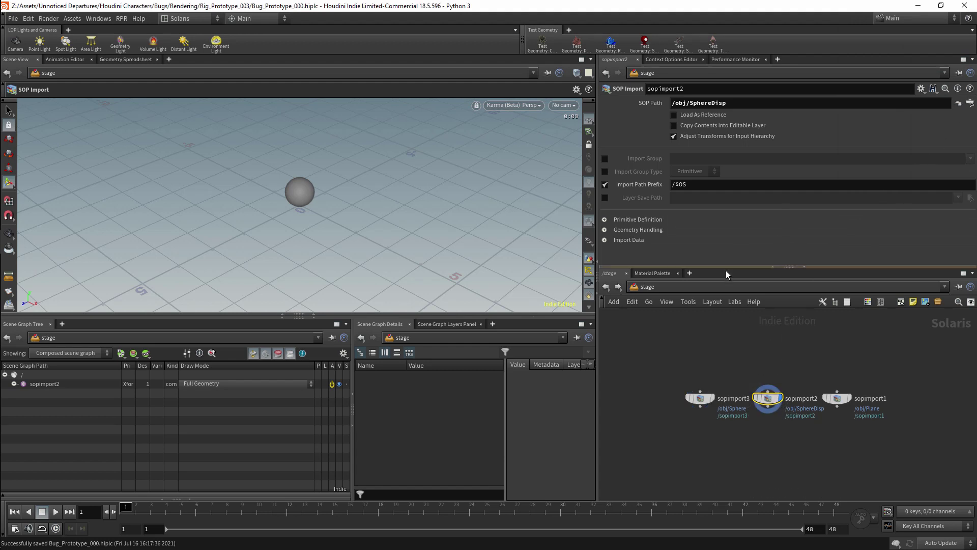
# - Inside the SphereDisp object, make the Attribute VOP the displayed output, and return to the stage network
pyautogui.click(640, 287)
pyautogui.click(656, 332)
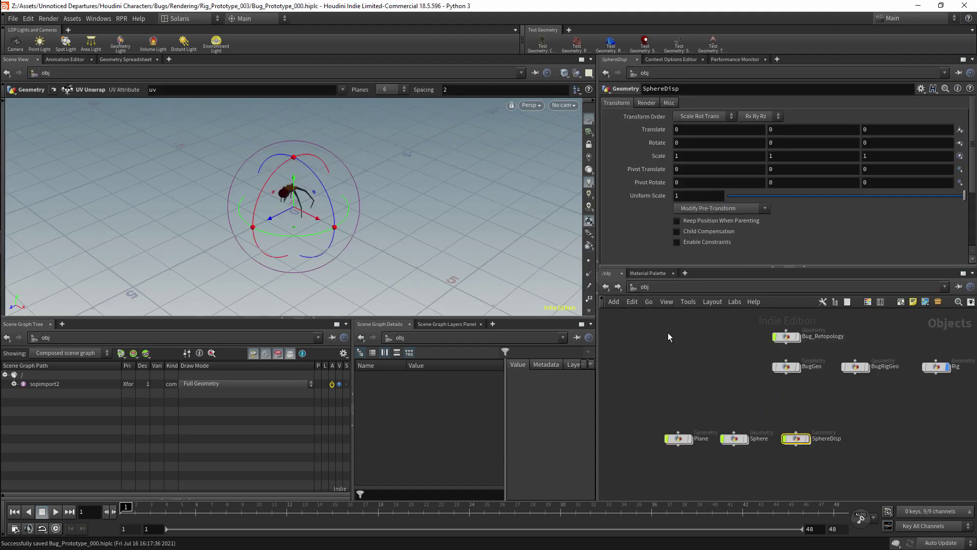
pyautogui.doubleClick(797, 438)
pyautogui.click(791, 465)
pyautogui.click(641, 287)
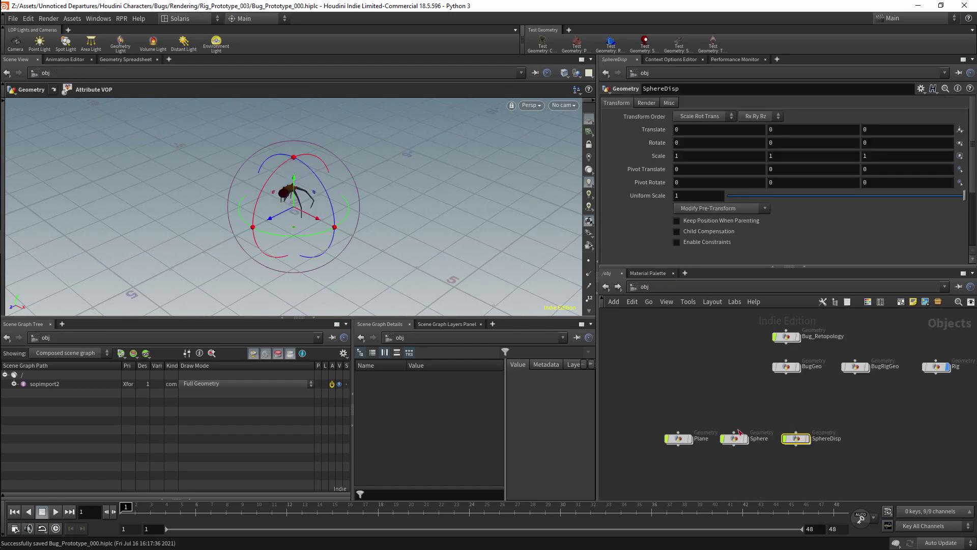
pyautogui.click(945, 287)
pyautogui.click(936, 357)
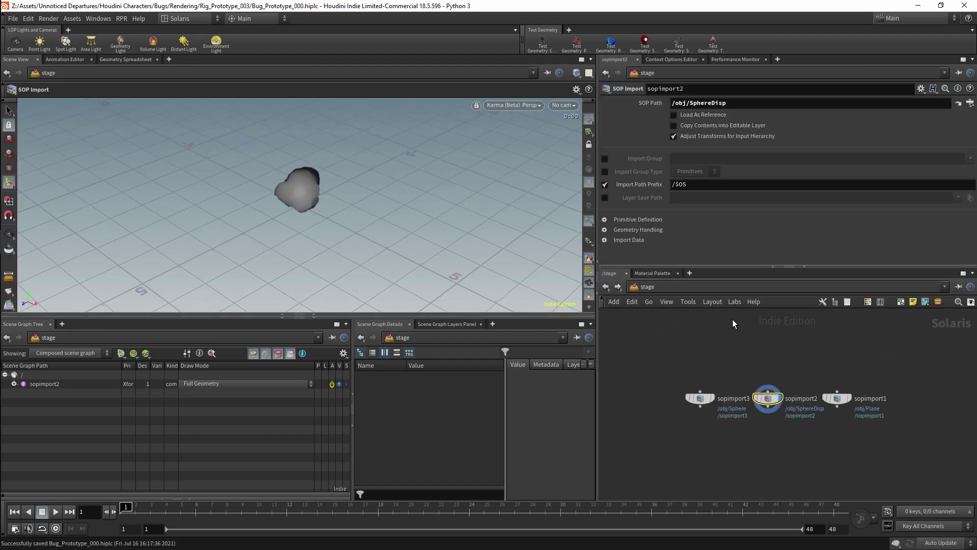
# - Frame the displaced sphere closely in the viewport and switch the viewport renderer from Karma to RPR
pyautogui.keyDown('alt'); pyautogui.moveTo(389, 167); pyautogui.dragTo(382, 190); pyautogui.keyUp('alt')
pyautogui.scroll(4, 363, 197)
pyautogui.keyDown('alt'); pyautogui.moveTo(371, 186); pyautogui.dragTo(417, 179, button='middle'); pyautogui.keyUp('alt')
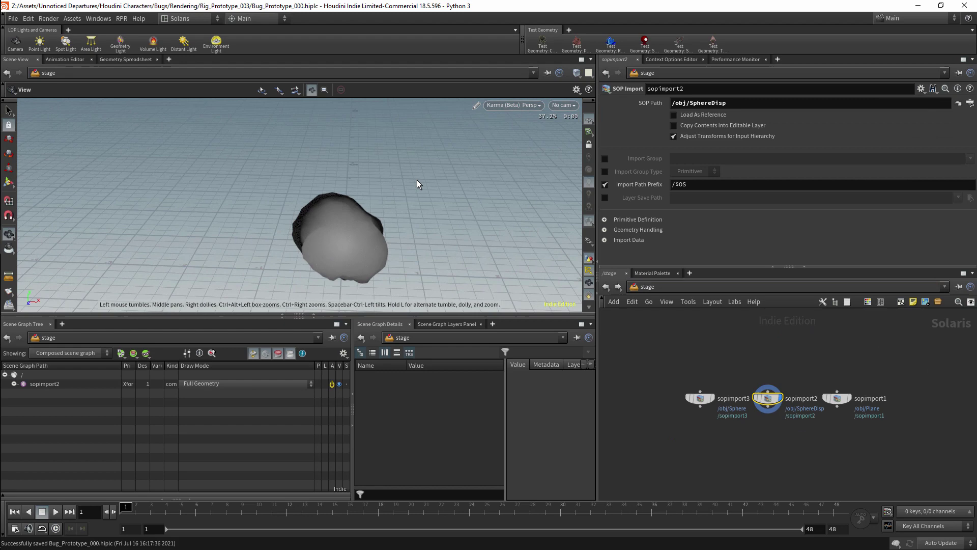
pyautogui.click(514, 105)
pyautogui.click(497, 173)
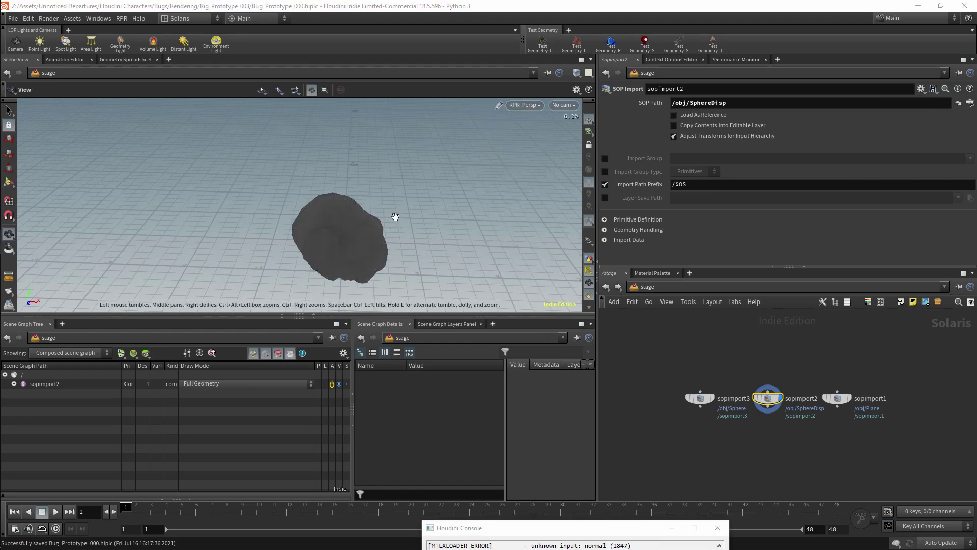
# - Add one Transform node fed by sopimport2 and another fed by sopimport3
pyautogui.moveTo(817, 361); pyautogui.dragTo(720, 398, button='middle')
pyautogui.press('Tab')
pyautogui.write('tra')
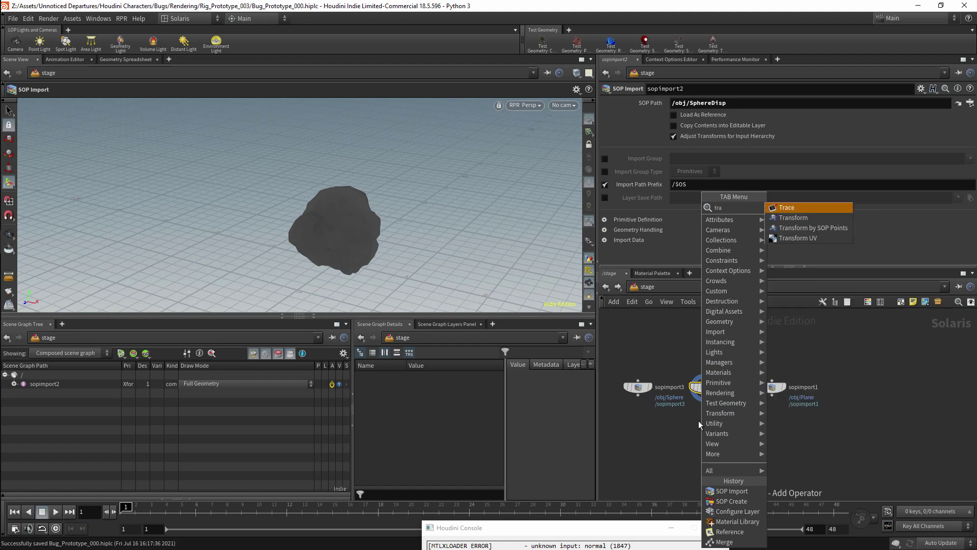
pyautogui.click(794, 218)
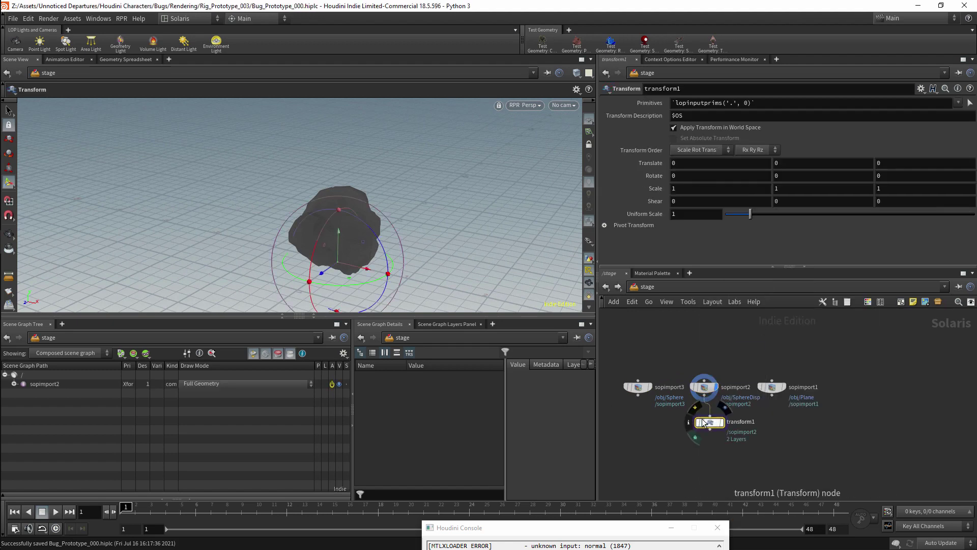
pyautogui.click(651, 424)
# - Add a Merge node combining both Transform nodes and sopimport1, display it, and save the scene
pyautogui.press('Tab')
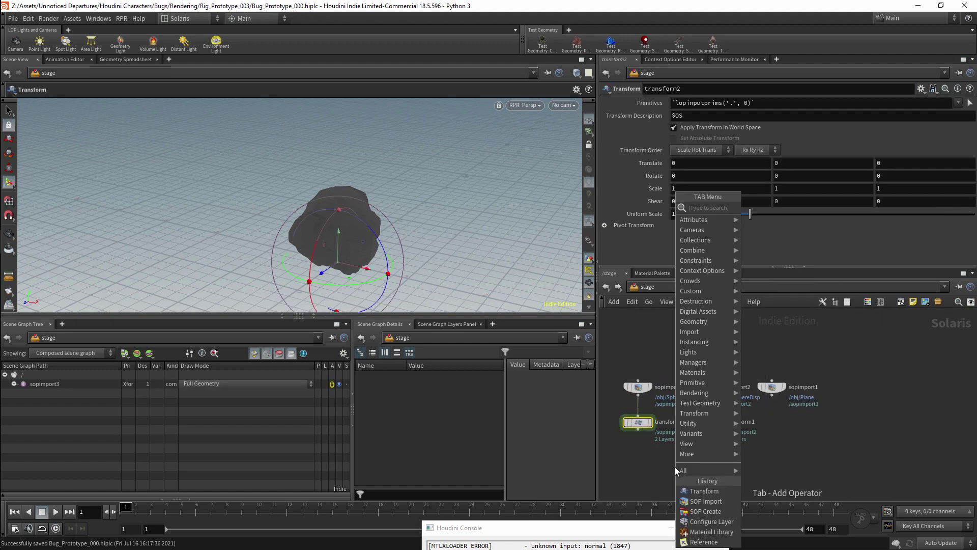
pyautogui.write('mer')
pyautogui.press('Return')
pyautogui.click(716, 467)
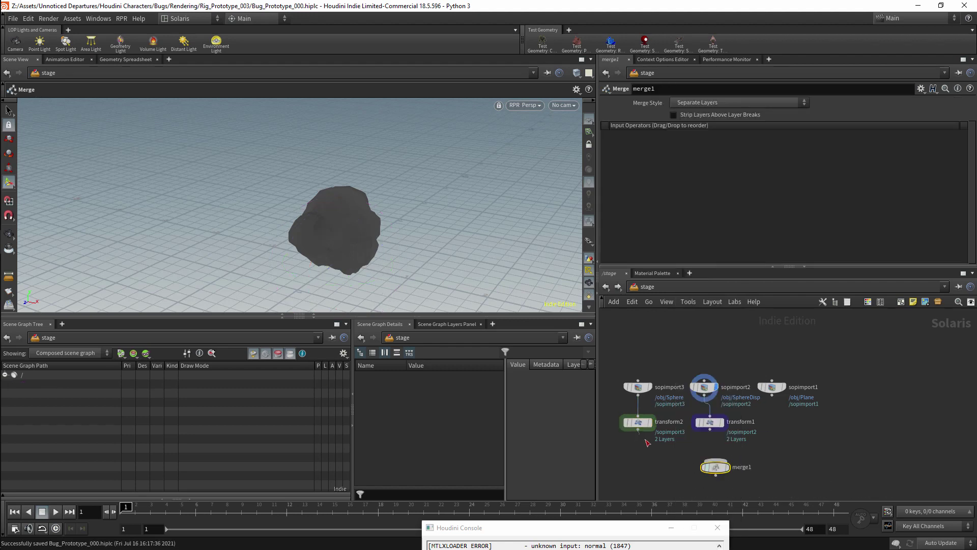
pyautogui.moveTo(709, 430); pyautogui.dragTo(716, 460)
pyautogui.moveTo(772, 396); pyautogui.dragTo(720, 461)
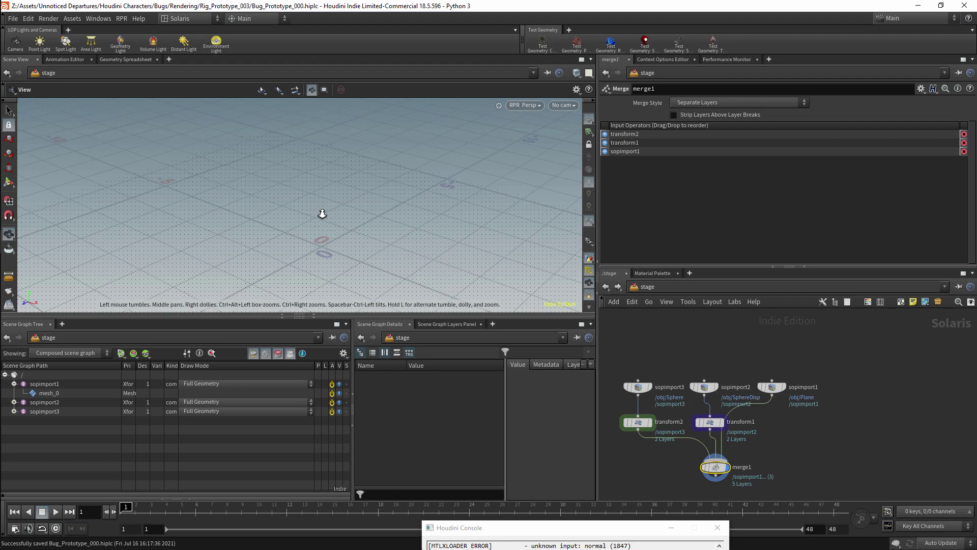
pyautogui.hotkey('ctrl', 's')
# - Add another SOP Import node beside the existing import nodes in the stage network
pyautogui.press('Tab')
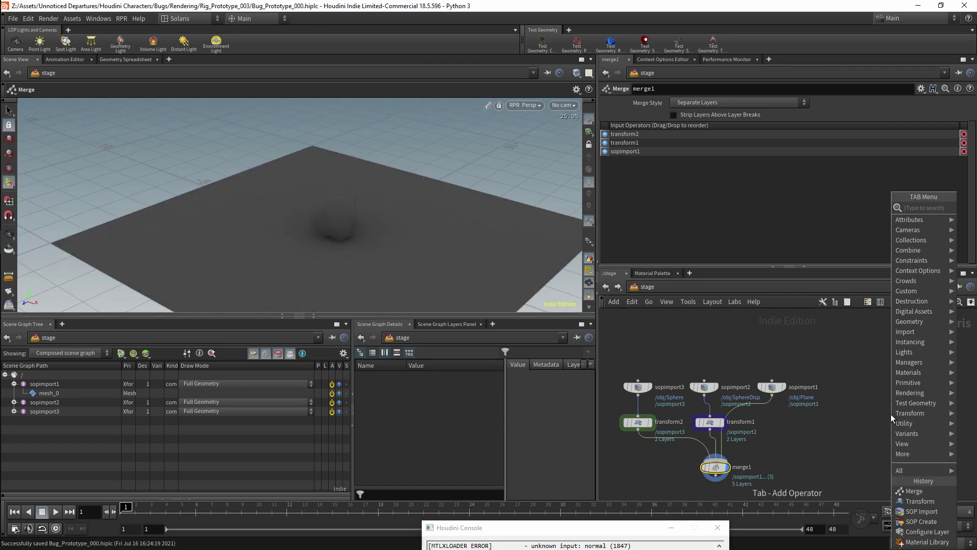
pyautogui.write('so')
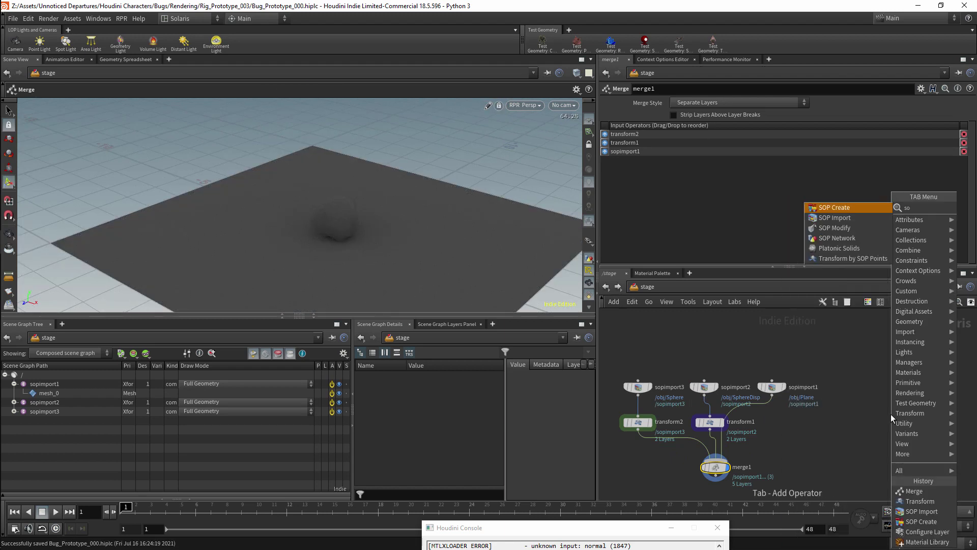
pyautogui.press('Down')
pyautogui.press('Return')
pyautogui.click(864, 394)
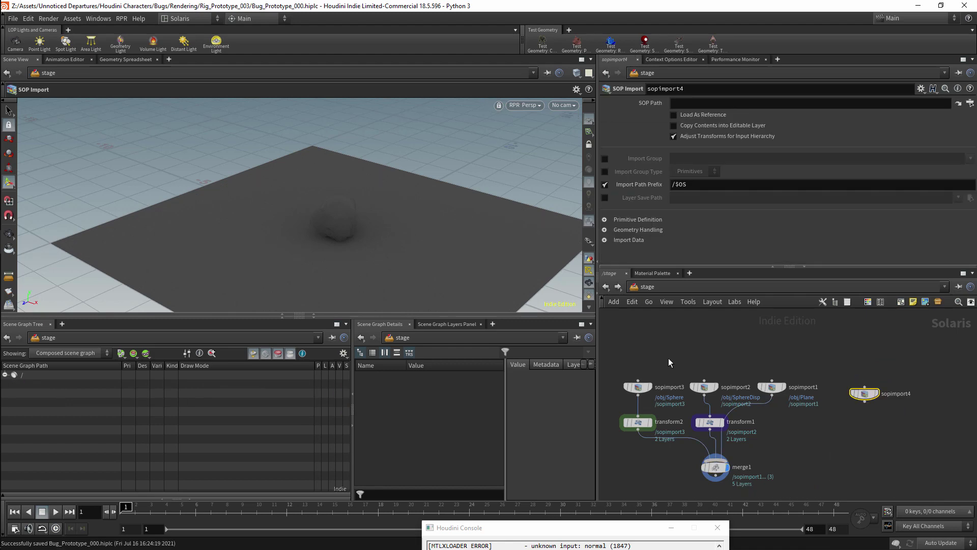
# - Move the sphere and the displaced sphere apart on the plane using their Transform nodes
pyautogui.click(638, 422)
pyautogui.moveTo(340, 250); pyautogui.dragTo(345, 213)
pyautogui.click(710, 423)
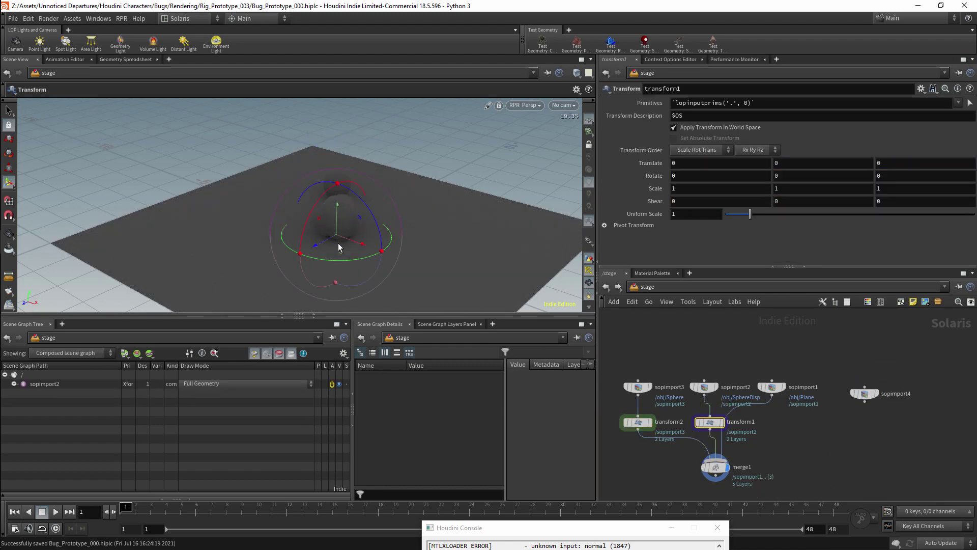
# - Align the new SOP Import node with the other import nodes and set its SOP path to /obj/Rig
pyautogui.click(865, 386)
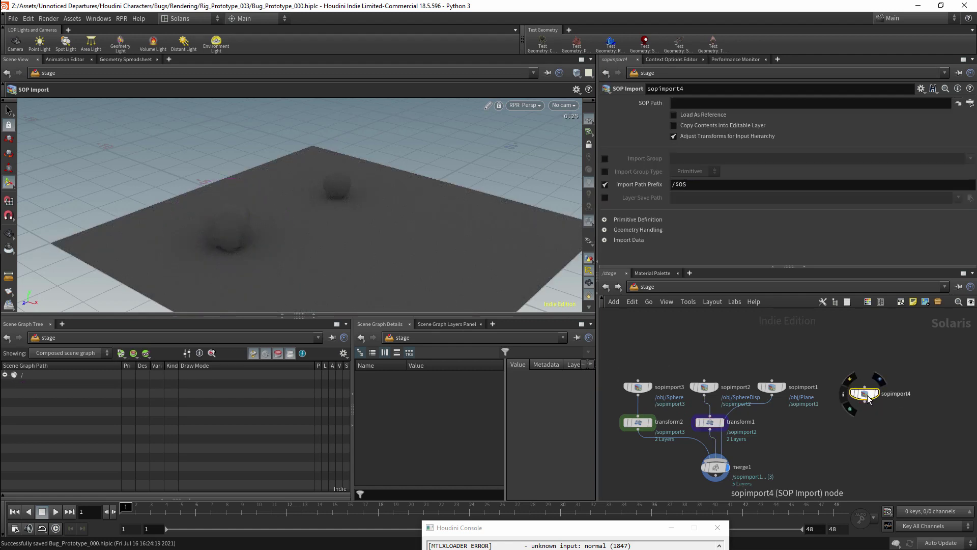
pyautogui.moveTo(866, 389); pyautogui.dragTo(865, 393)
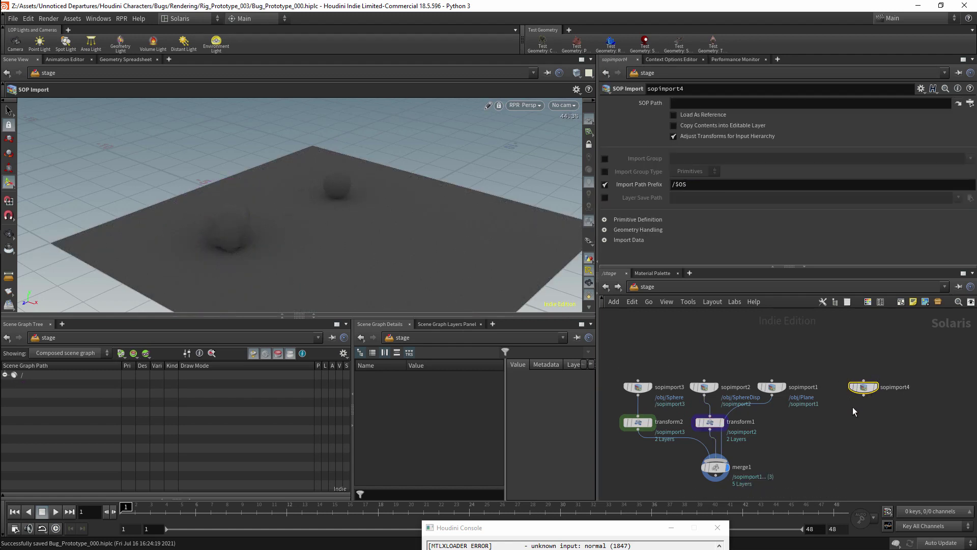
pyautogui.click(970, 103)
pyautogui.click(890, 88)
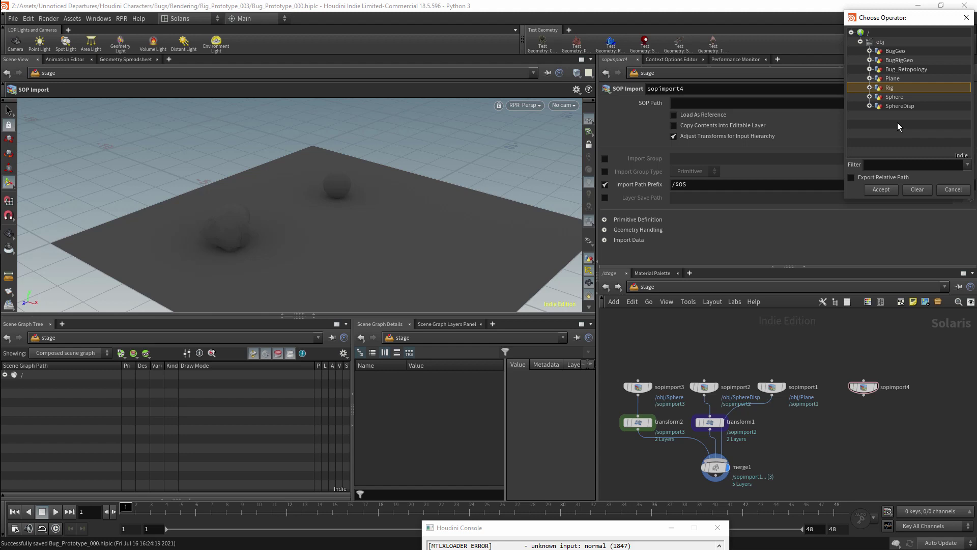
pyautogui.click(884, 190)
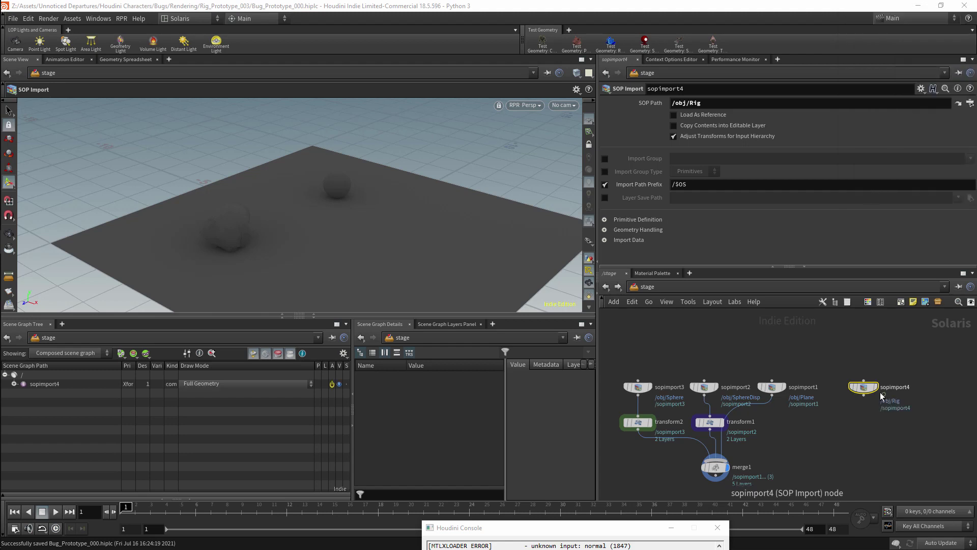
# - Display the rig's import node and connect its output to the Merge node
pyautogui.click(866, 390)
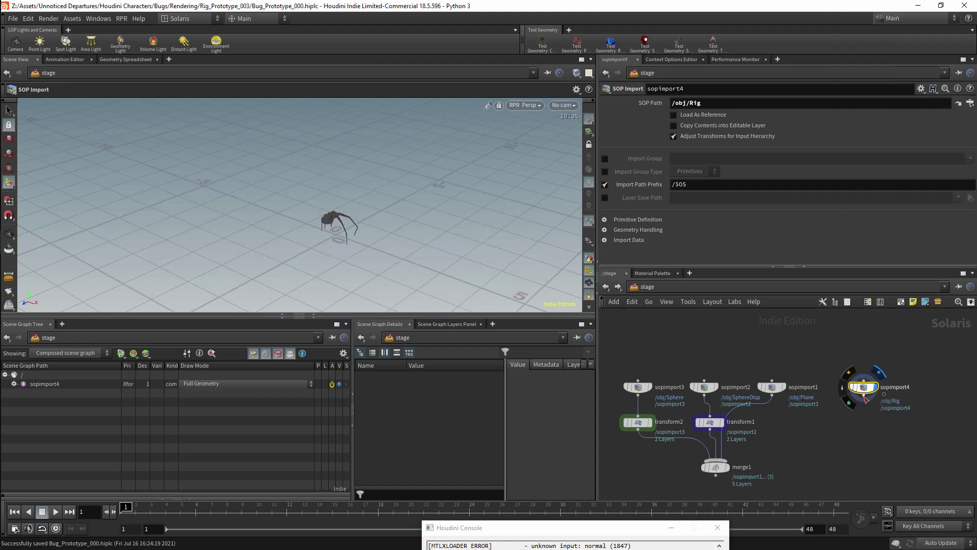
pyautogui.moveTo(863, 402); pyautogui.dragTo(705, 432)
pyautogui.press('Escape')
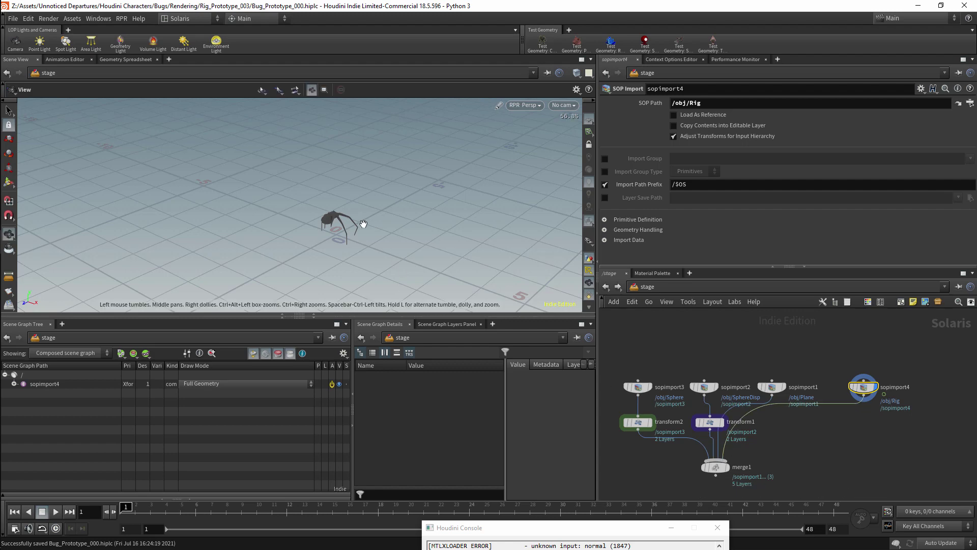
pyautogui.moveTo(335, 224); pyautogui.dragTo(449, 166, button='right')
pyautogui.keyDown('alt'); pyautogui.moveTo(329, 176); pyautogui.dragTo(367, 224); pyautogui.keyUp('alt')
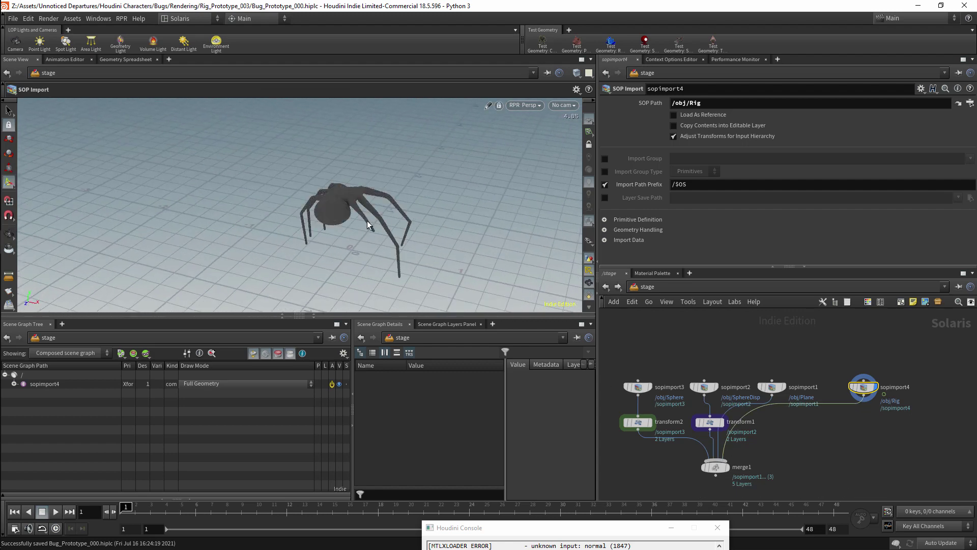
pyautogui.moveTo(914, 419); pyautogui.dragTo(903, 417, button='middle')
pyautogui.scroll(-3, 825, 418)
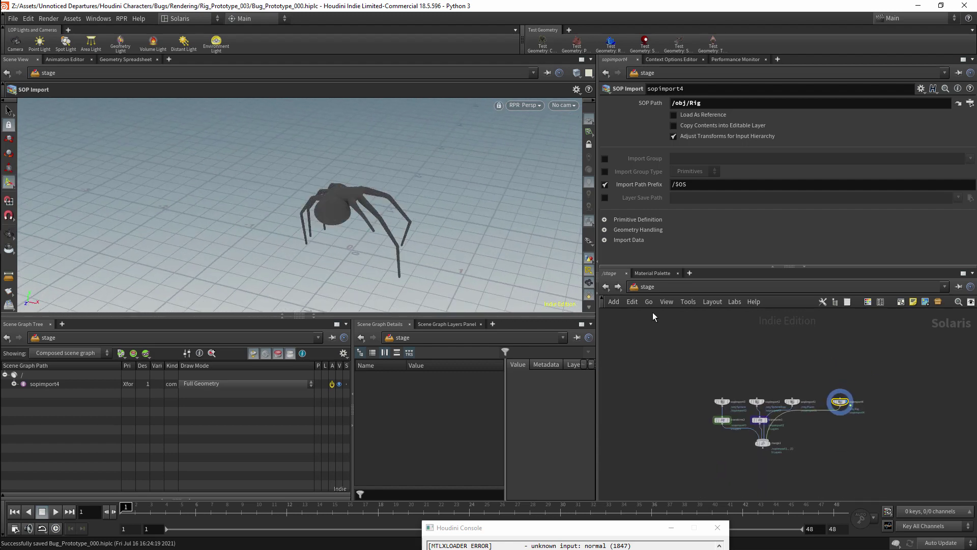
# - Examine the Abdomen, Head and Legs shaders in the Rig's InsectMaterials network, then return to the stage network
pyautogui.click(638, 284)
pyautogui.click(655, 332)
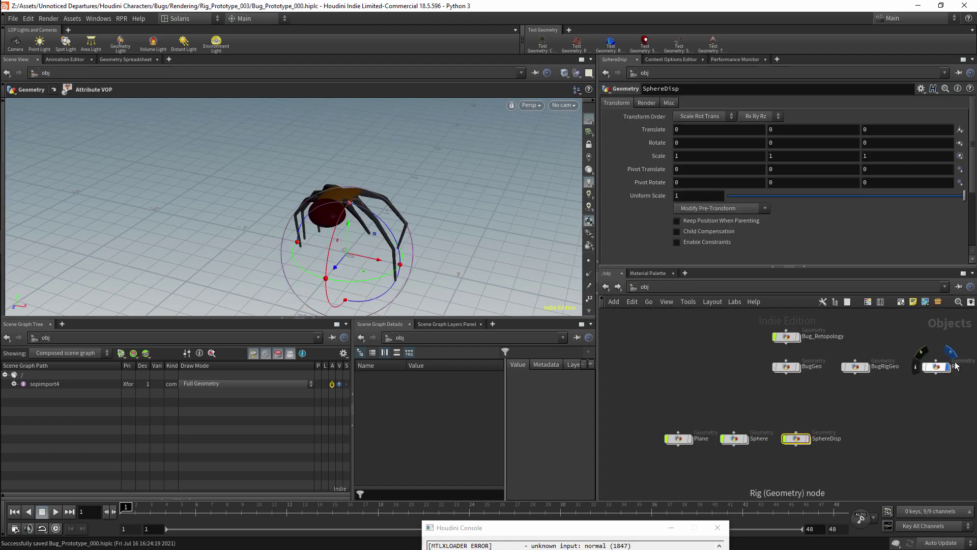
pyautogui.doubleClick(933, 366)
pyautogui.doubleClick(787, 406)
pyautogui.scroll(4, 709, 358)
pyautogui.doubleClick(777, 374)
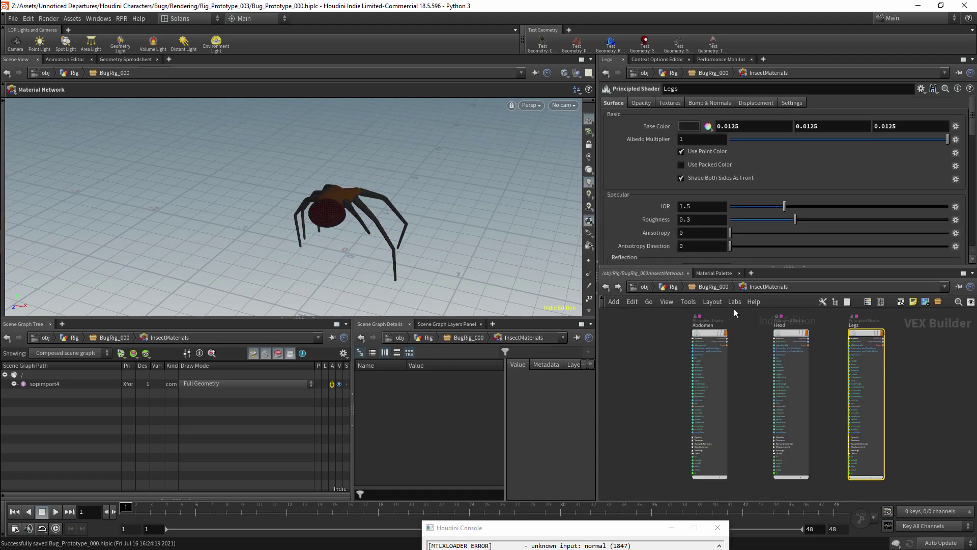
pyautogui.click(709, 332)
pyautogui.click(786, 333)
pyautogui.moveTo(833, 320); pyautogui.dragTo(876, 355)
pyautogui.moveTo(390, 205); pyautogui.dragTo(402, 231)
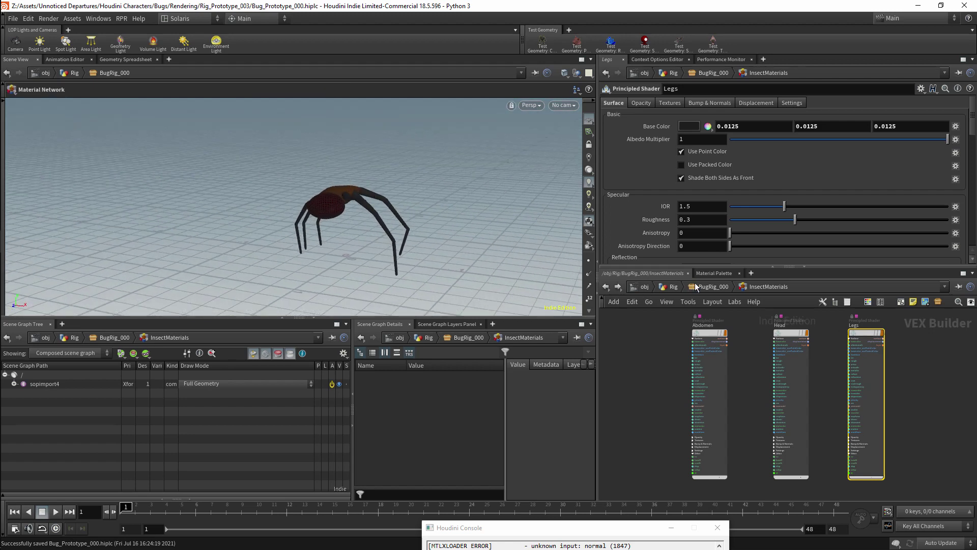
pyautogui.click(645, 286)
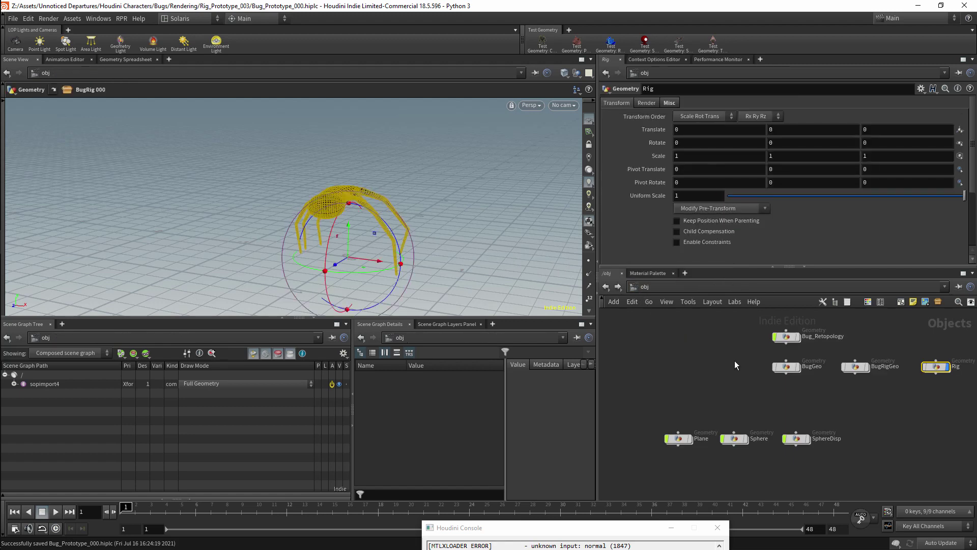
pyautogui.click(645, 288)
pyautogui.click(647, 362)
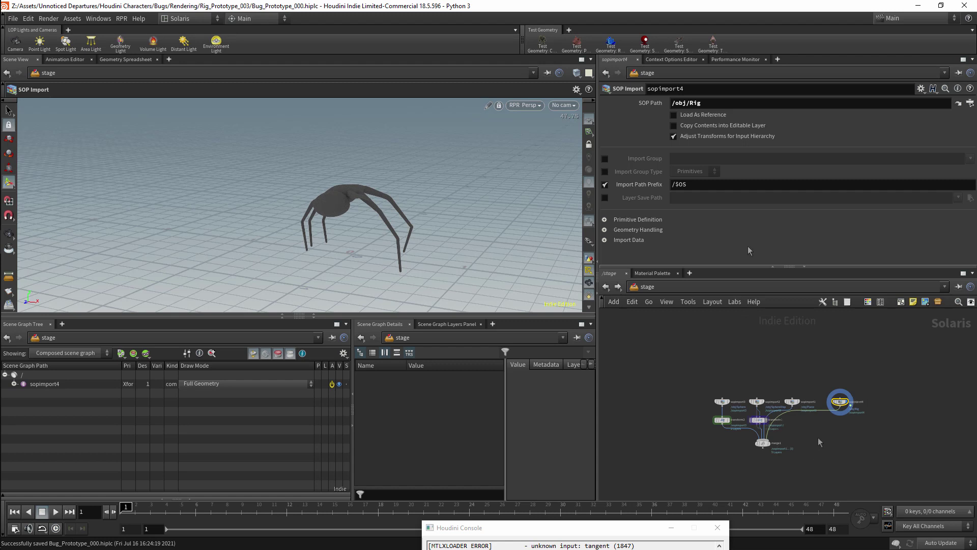
# - Add a Material Library node below the rig import and a Reference node below the Merge node
pyautogui.press('Tab')
pyautogui.write('mat')
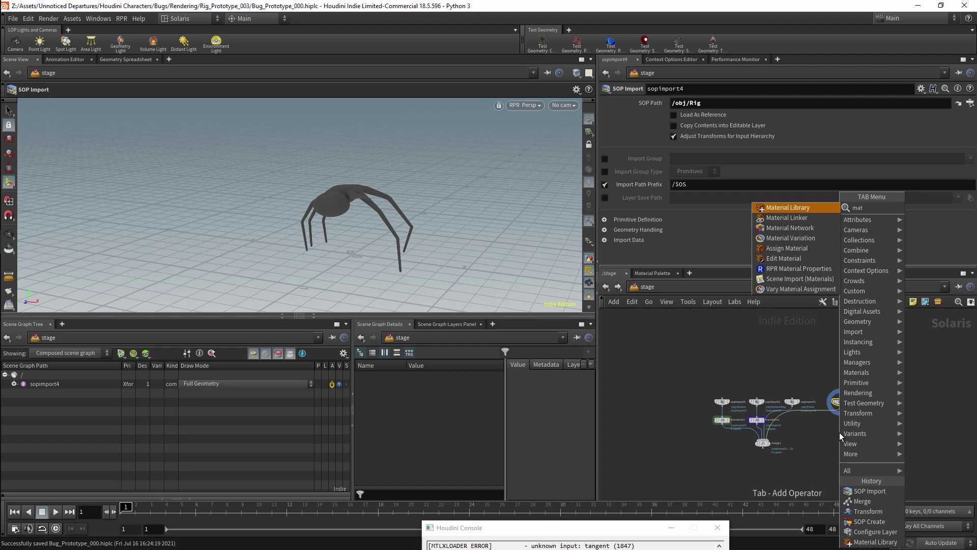
pyautogui.press('Return')
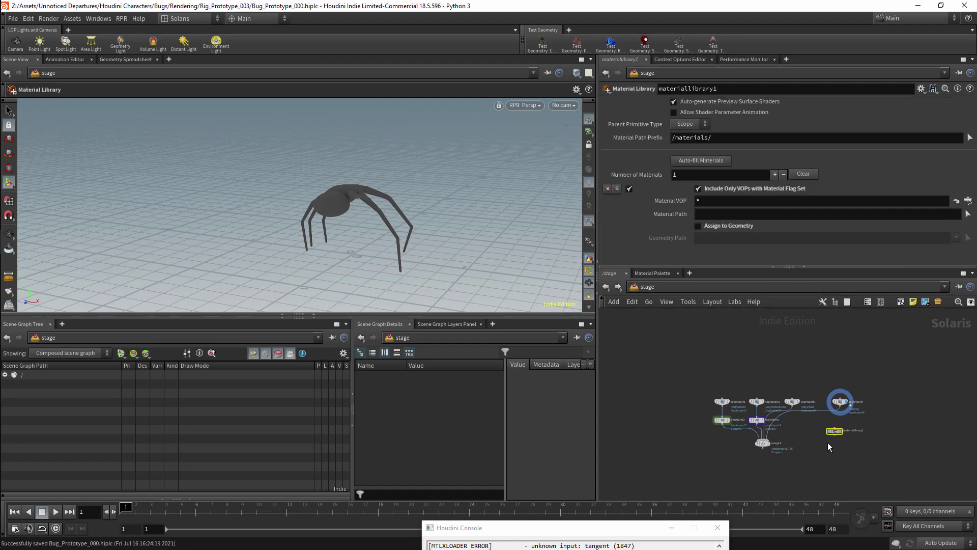
pyautogui.press('Tab')
pyautogui.write('re')
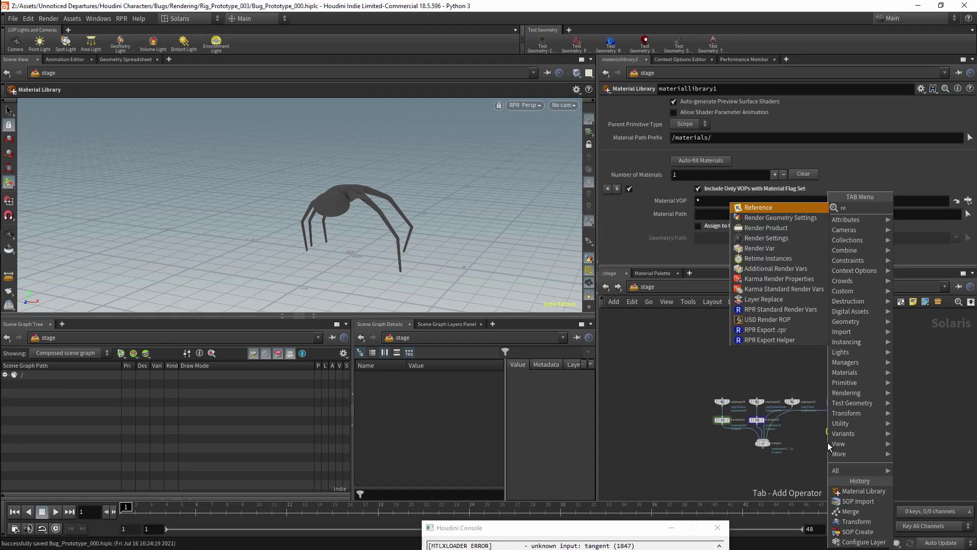
pyautogui.press('Return')
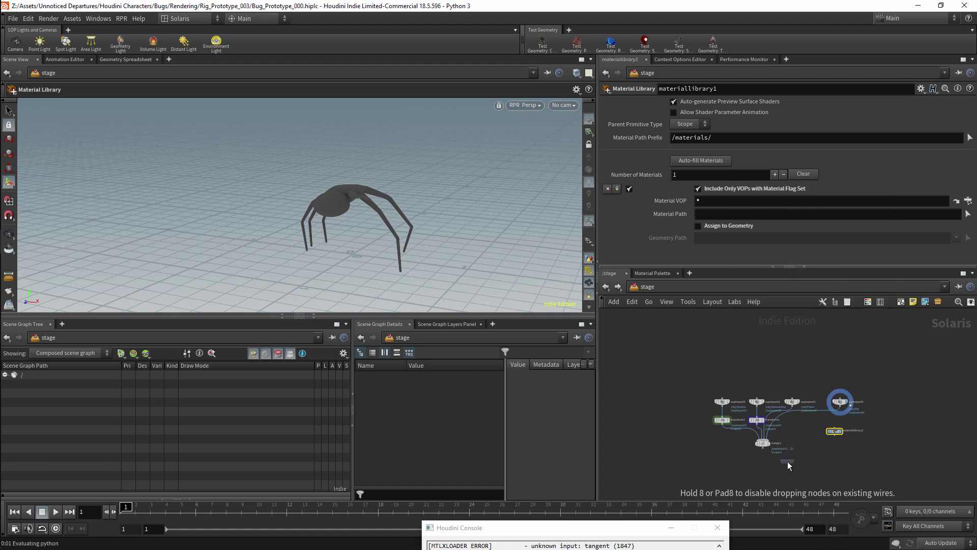
pyautogui.click(784, 461)
# - Wire merge1 into the Reference node's first input and the Material Library node into its second input
pyautogui.click(763, 447)
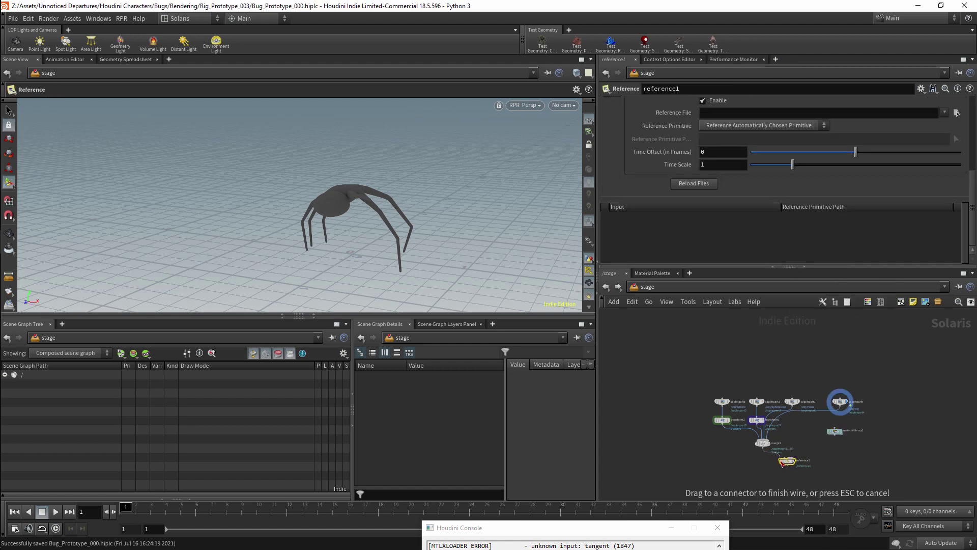
pyautogui.moveTo(784, 459); pyautogui.dragTo(785, 457)
pyautogui.click(833, 435)
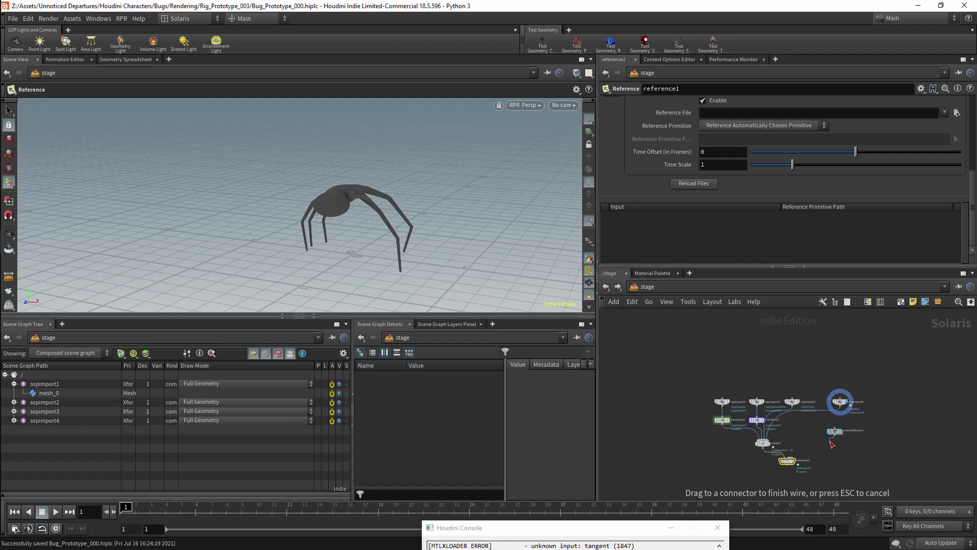
pyautogui.press('Escape')
pyautogui.scroll(8, 830, 440)
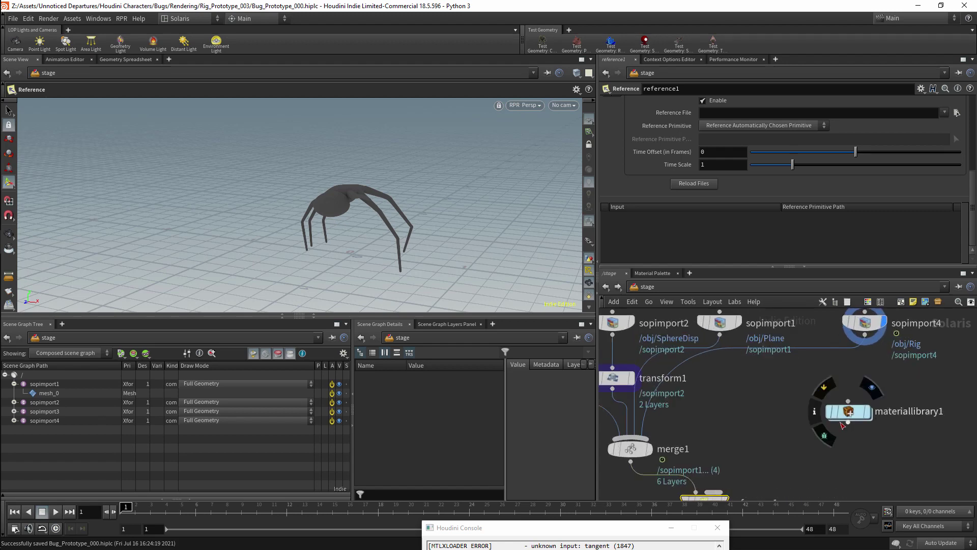
pyautogui.scroll(-4, 783, 445)
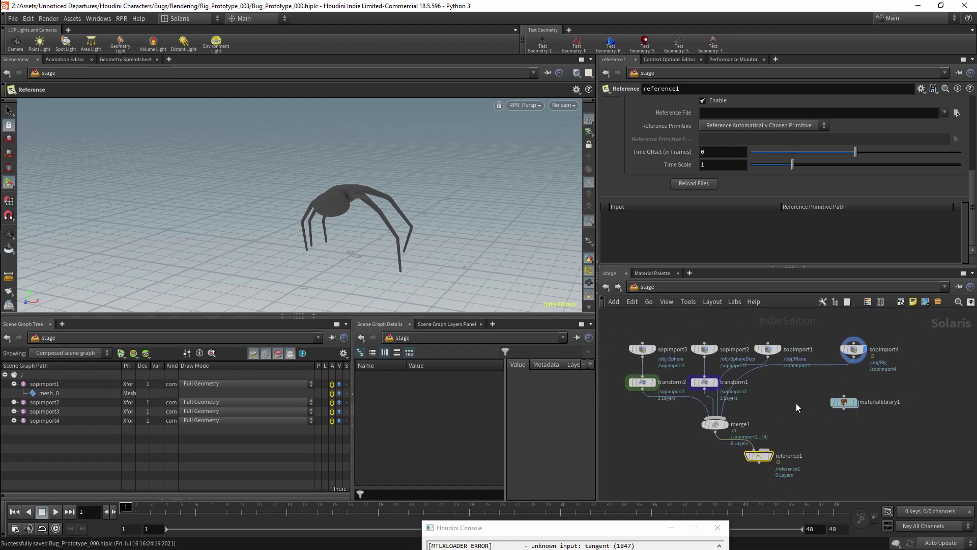
pyautogui.click(846, 403)
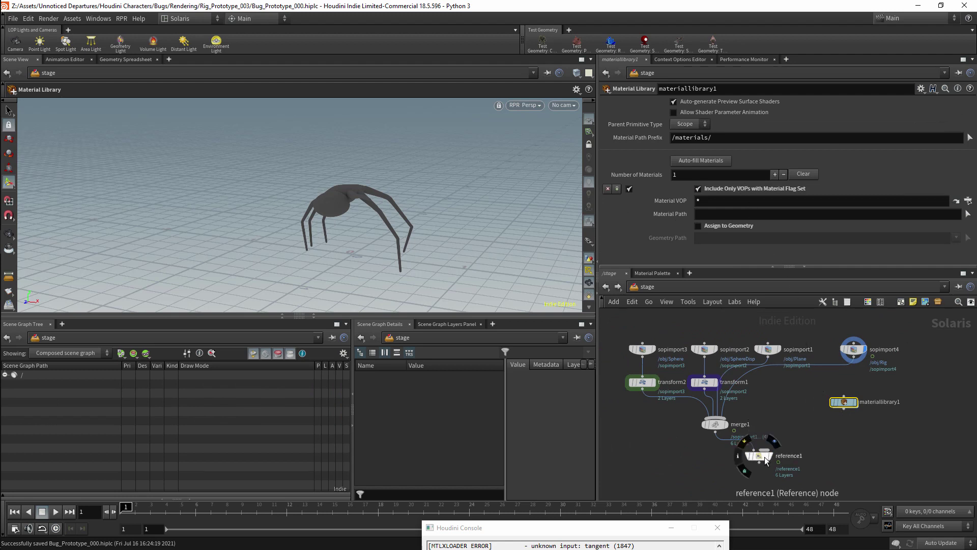
pyautogui.moveTo(844, 409); pyautogui.dragTo(765, 450)
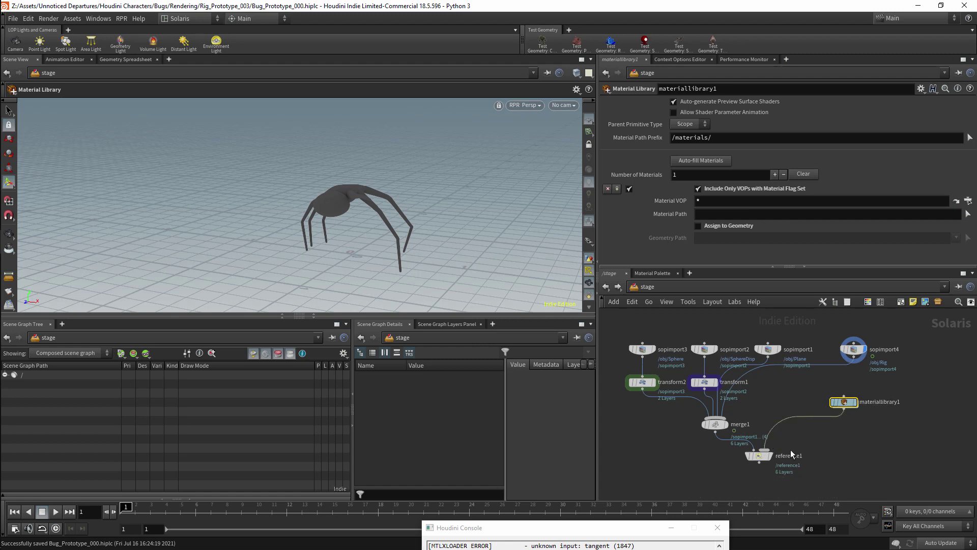
# - Set the Reference node's reference type to Reference From Multi-input
pyautogui.click(763, 455)
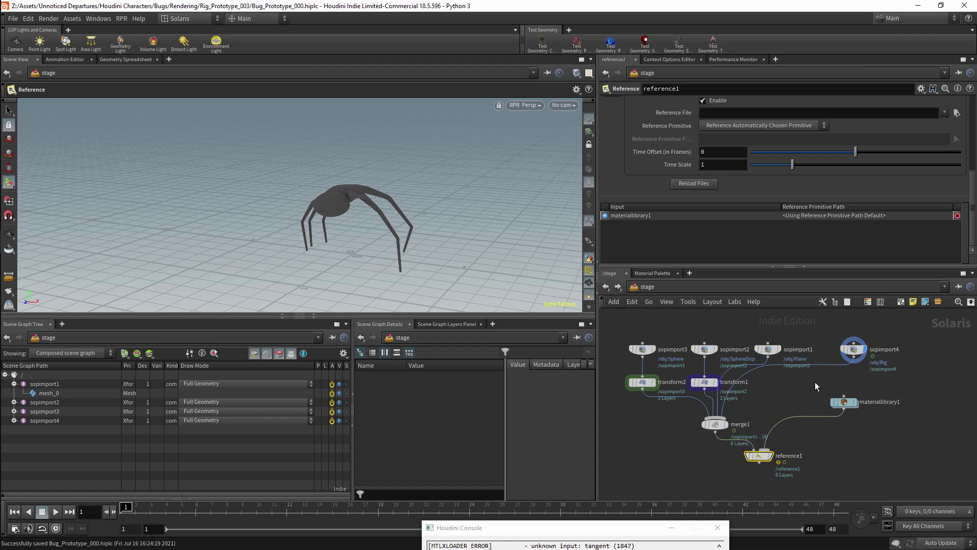
pyautogui.moveTo(973, 170); pyautogui.dragTo(975, 112)
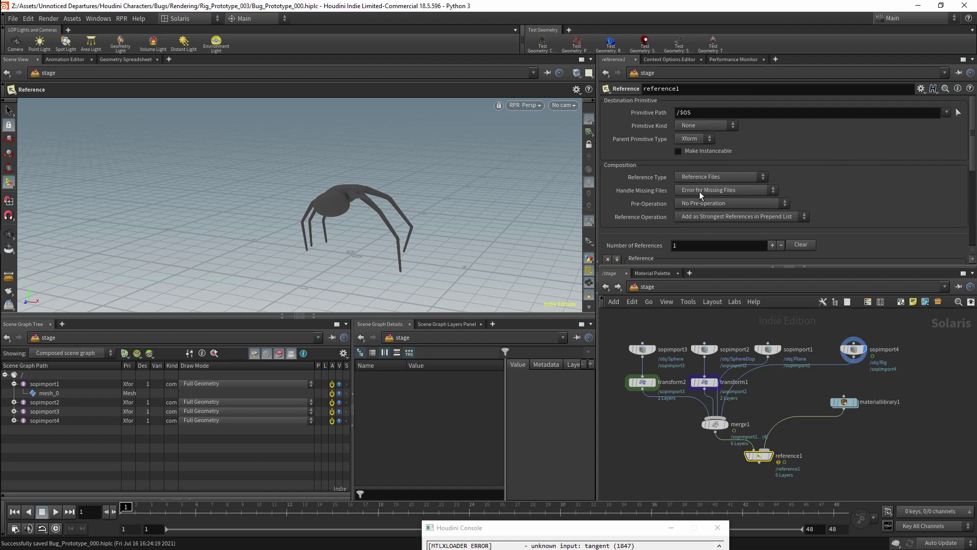
pyautogui.click(712, 178)
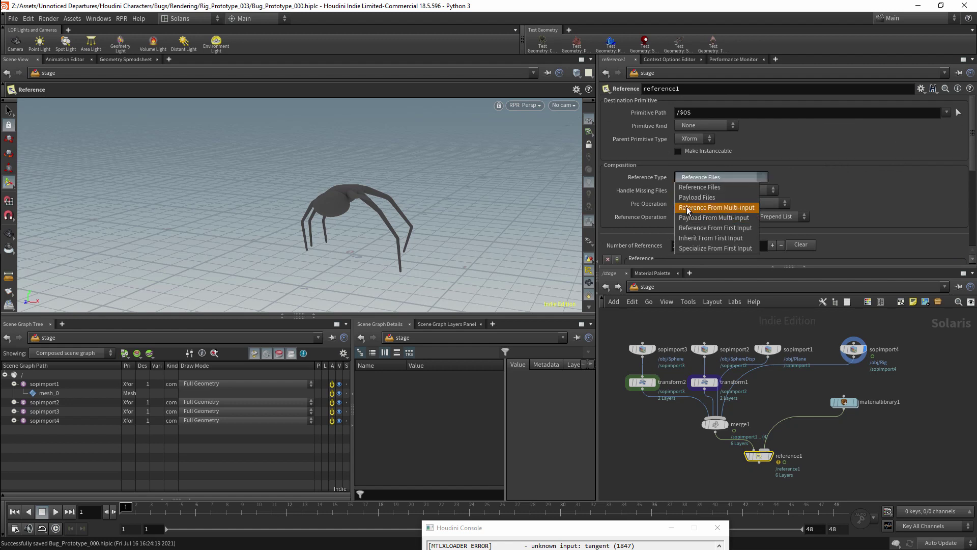
pyautogui.click(737, 208)
pyautogui.moveTo(766, 453)
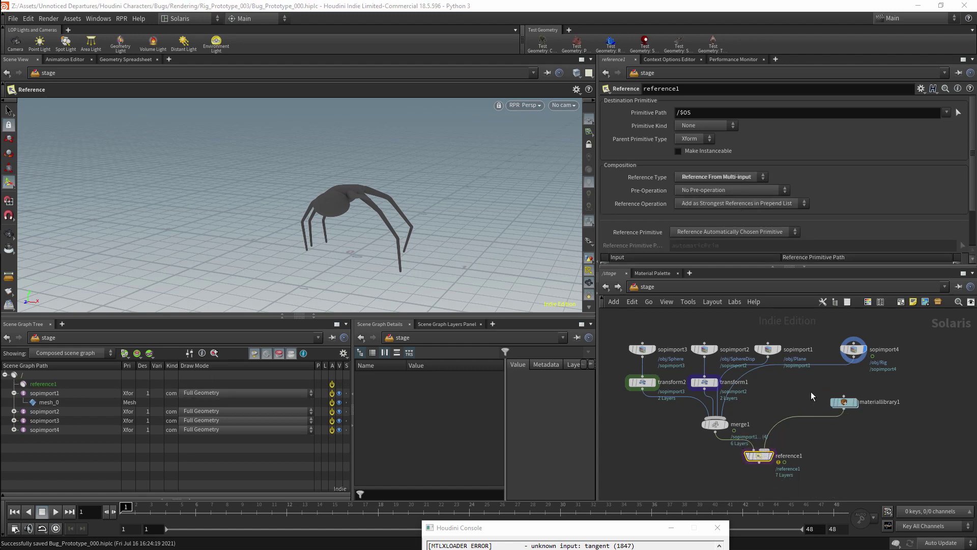
# - Move the Material Library node farther from the Reference node and clear all its material entries
pyautogui.click(858, 402)
pyautogui.moveTo(858, 402); pyautogui.dragTo(886, 398)
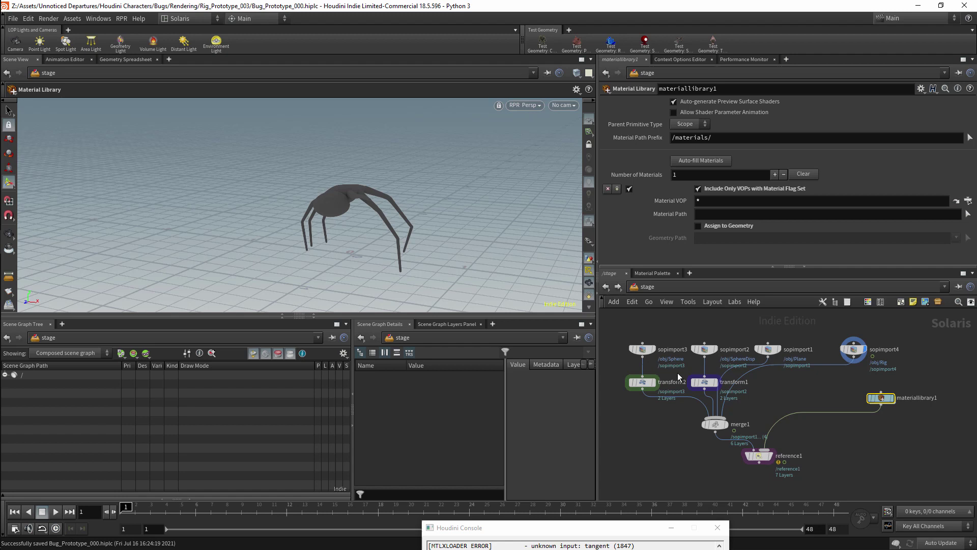
pyautogui.hotkey('ctrl', 'z')
pyautogui.click(803, 174)
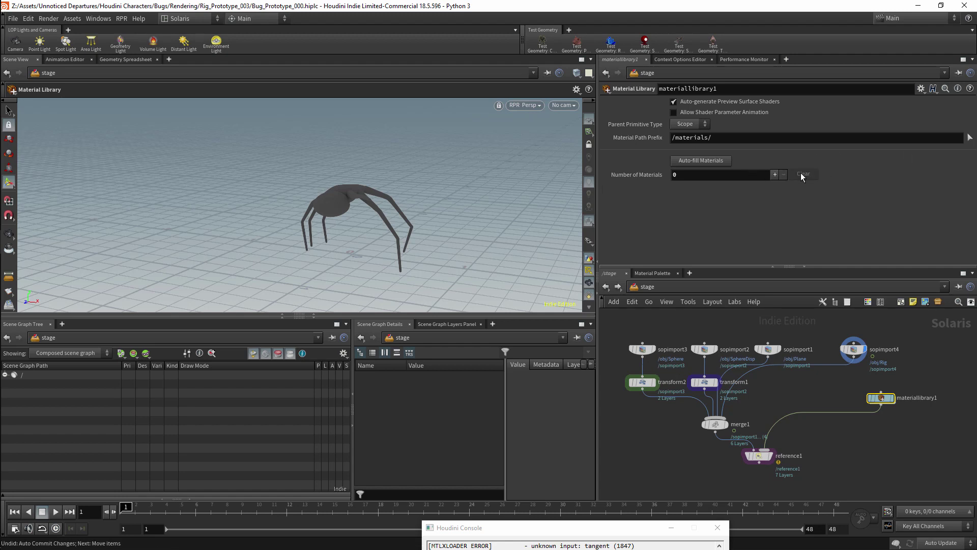
# - Auto-fill the Material Library from the InsectMaterials network in /obj/Rig/BugRig_000 and expand the materials scope in the scene graph
pyautogui.click(692, 160)
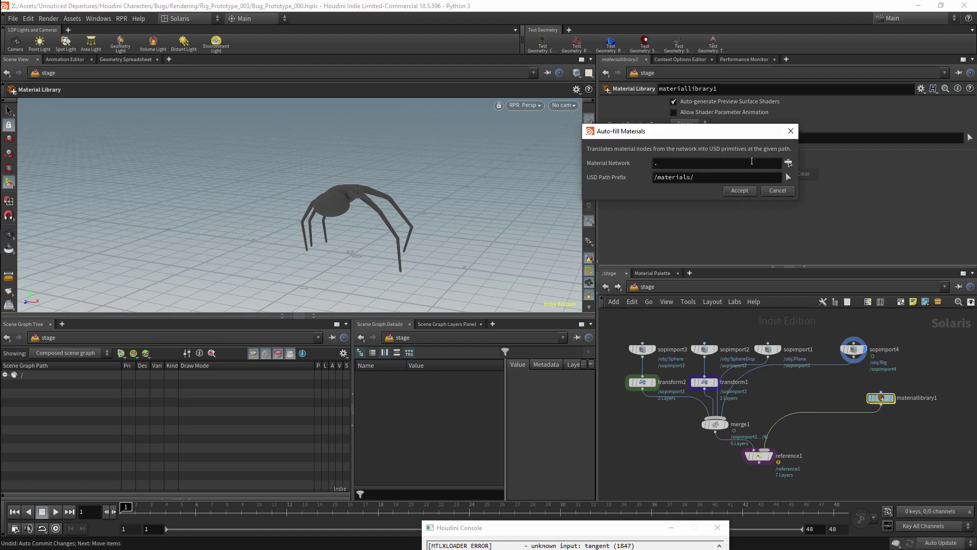
pyautogui.click(788, 163)
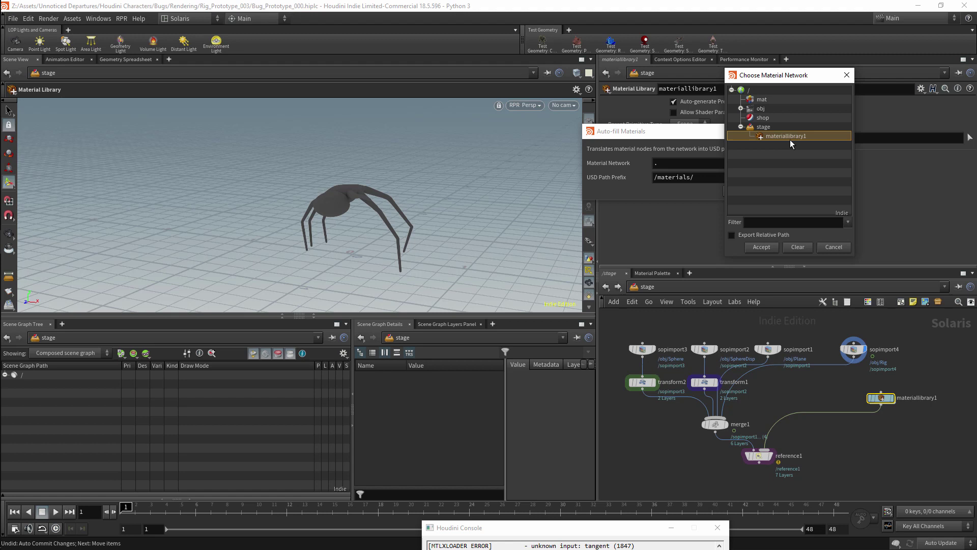
pyautogui.click(741, 109)
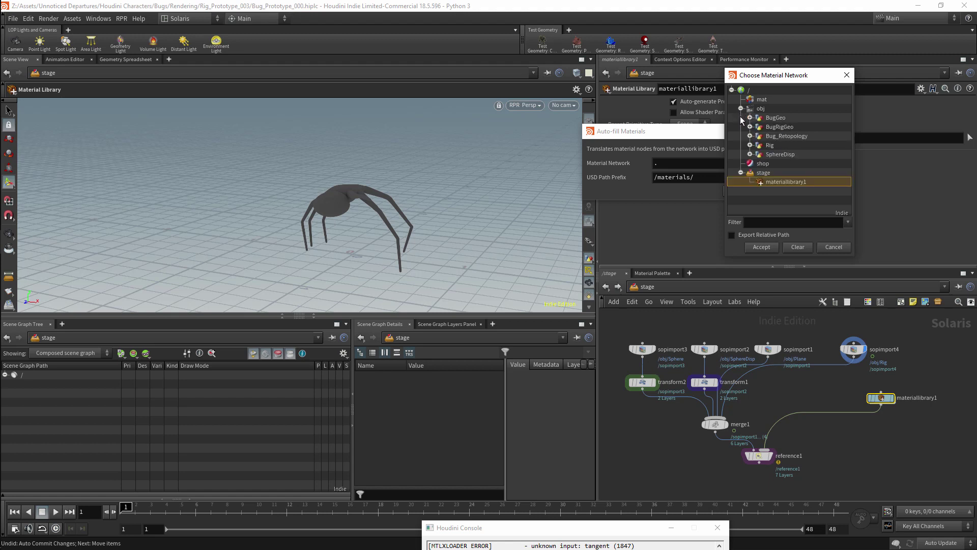
pyautogui.click(749, 145)
pyautogui.click(759, 154)
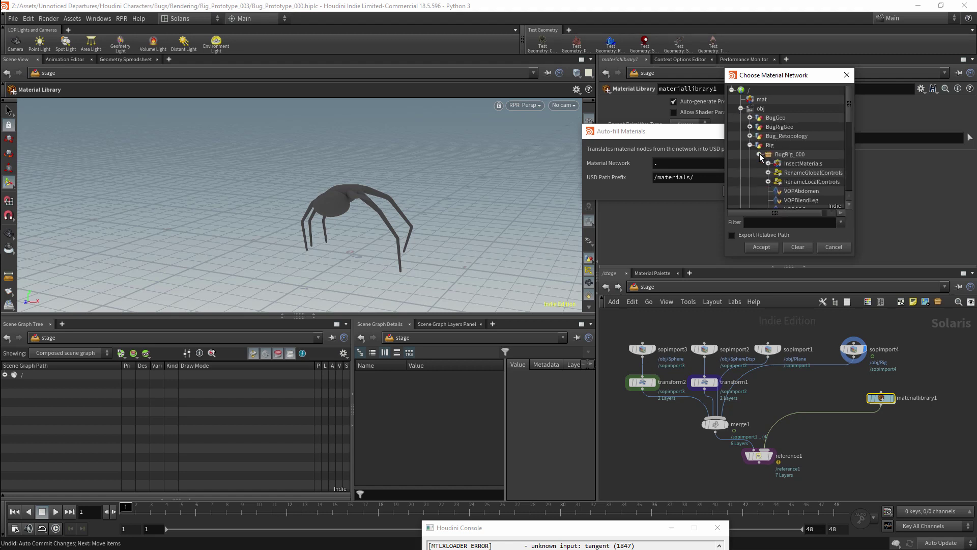
pyautogui.doubleClick(805, 164)
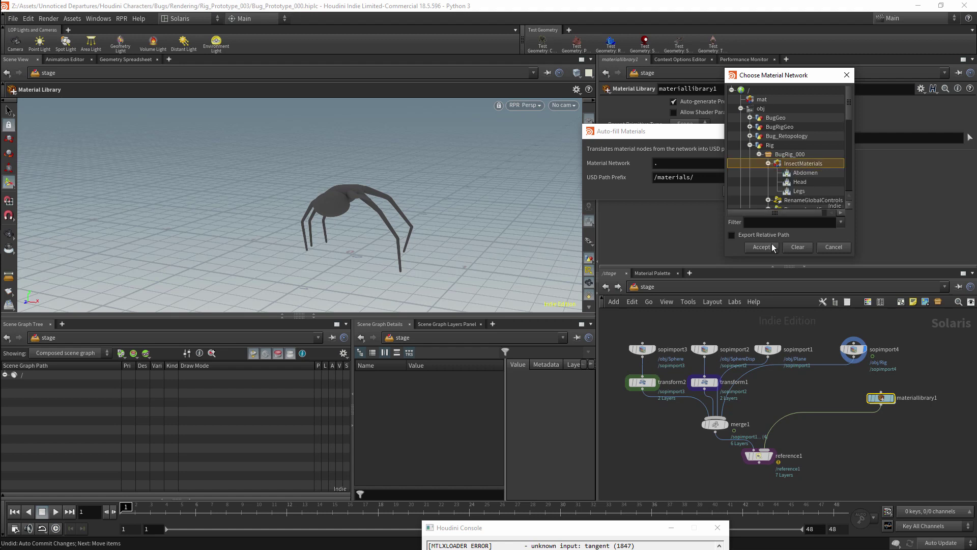
pyautogui.click(769, 248)
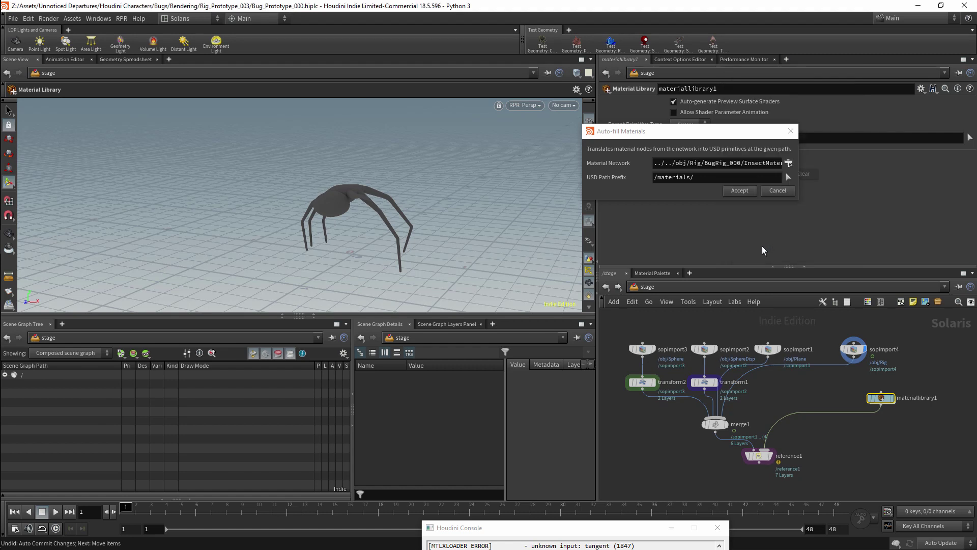
pyautogui.click(743, 191)
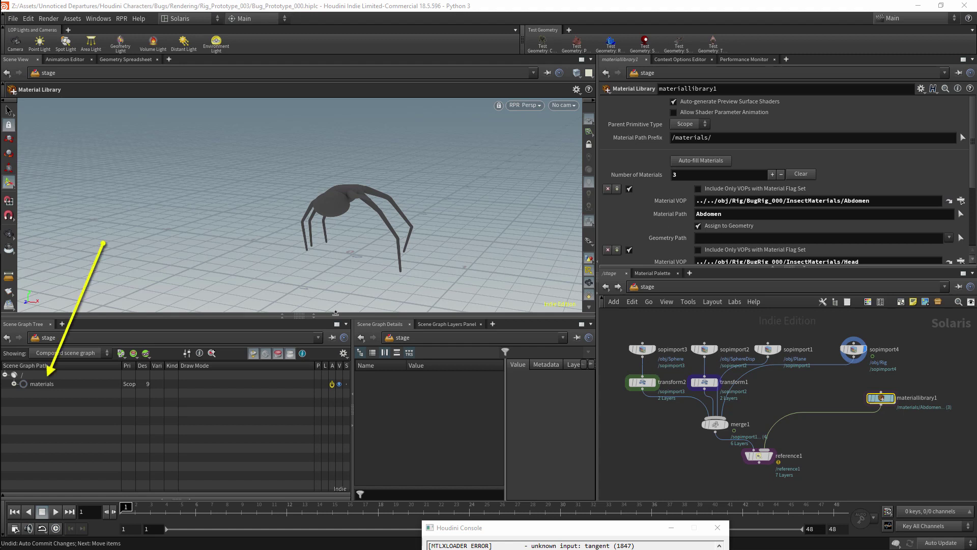
pyautogui.click(15, 383)
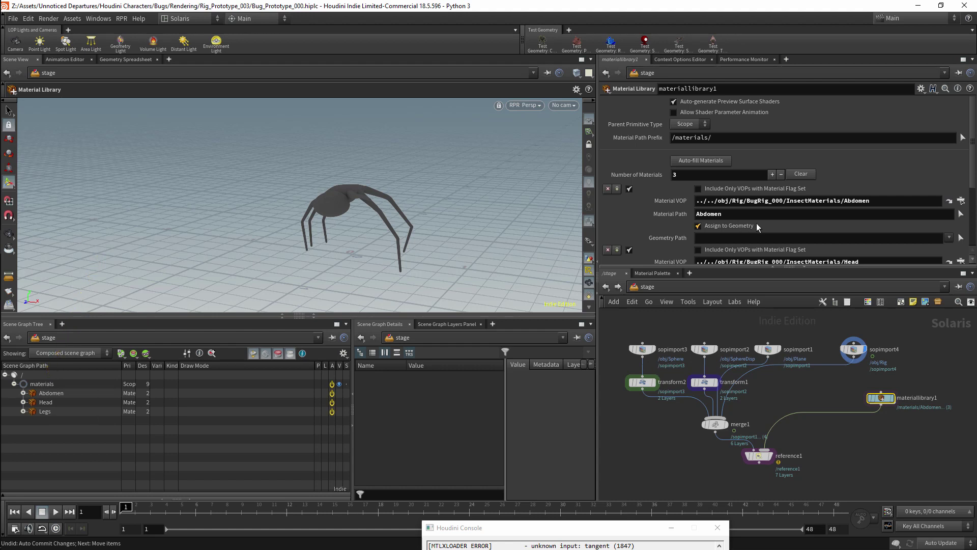
# - Add an Assign Material node below the Reference node
pyautogui.moveTo(824, 448); pyautogui.dragTo(867, 427, button='middle')
pyautogui.press('Tab')
pyautogui.write('ass')
pyautogui.press('Return')
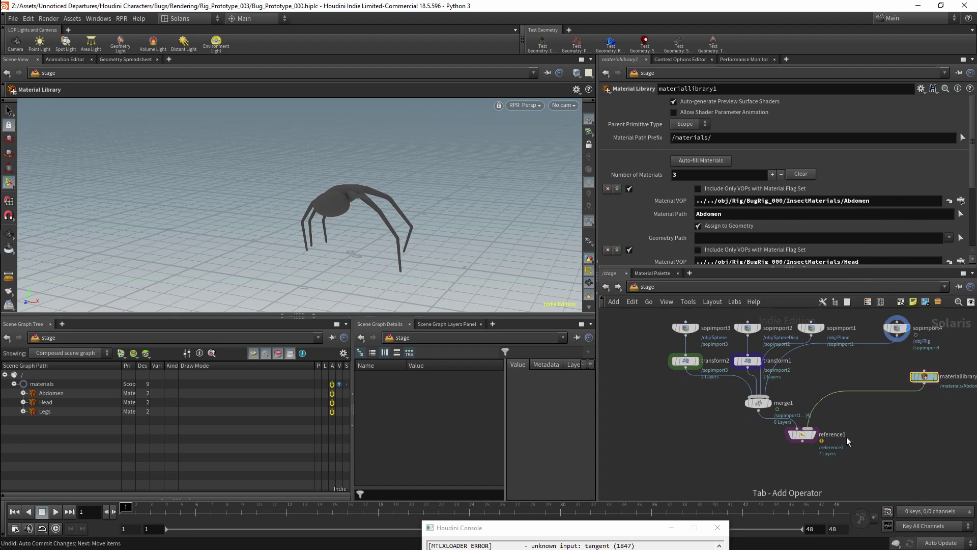
pyautogui.click(802, 473)
# - Insert a Configure Layer node on the wire between the Material Library and the Reference node
pyautogui.press('Tab')
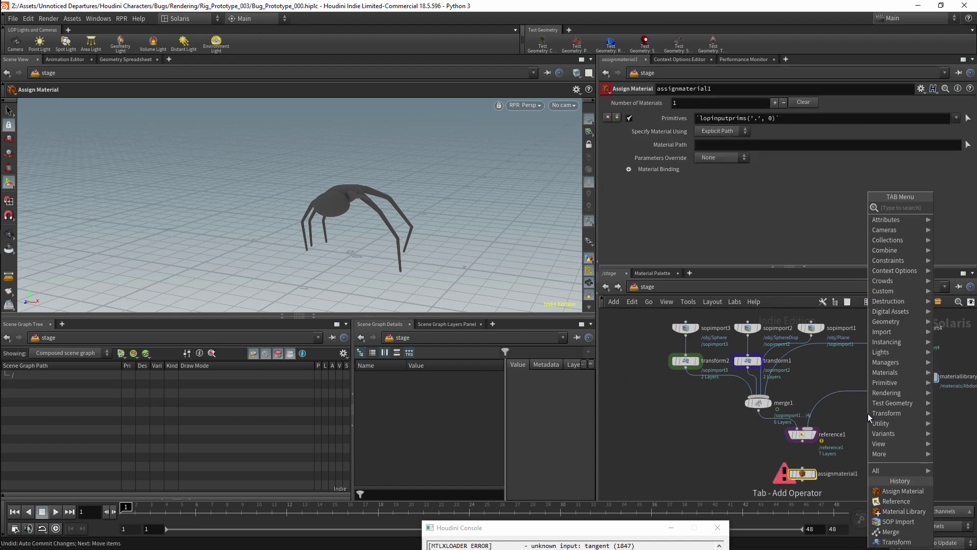
pyautogui.write('conf')
pyautogui.press('Return')
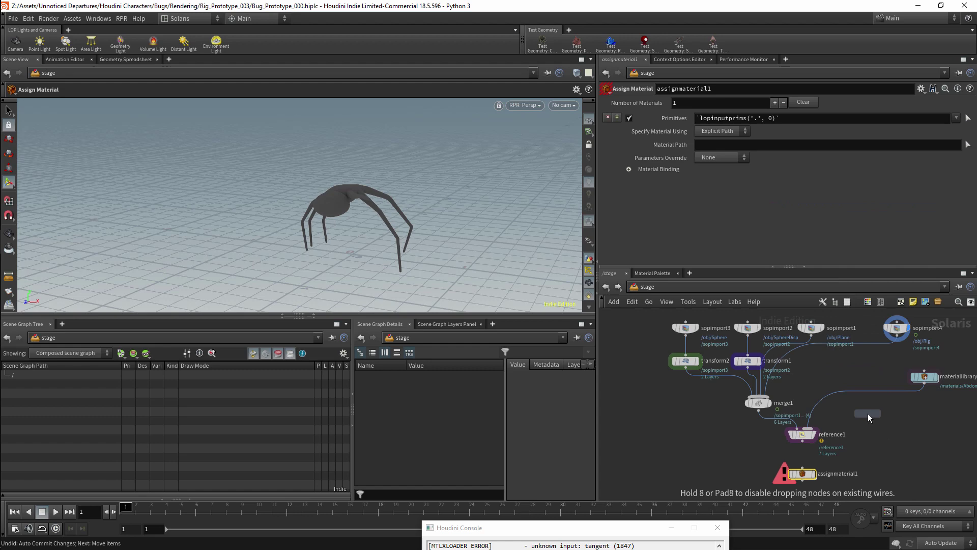
pyautogui.click(847, 396)
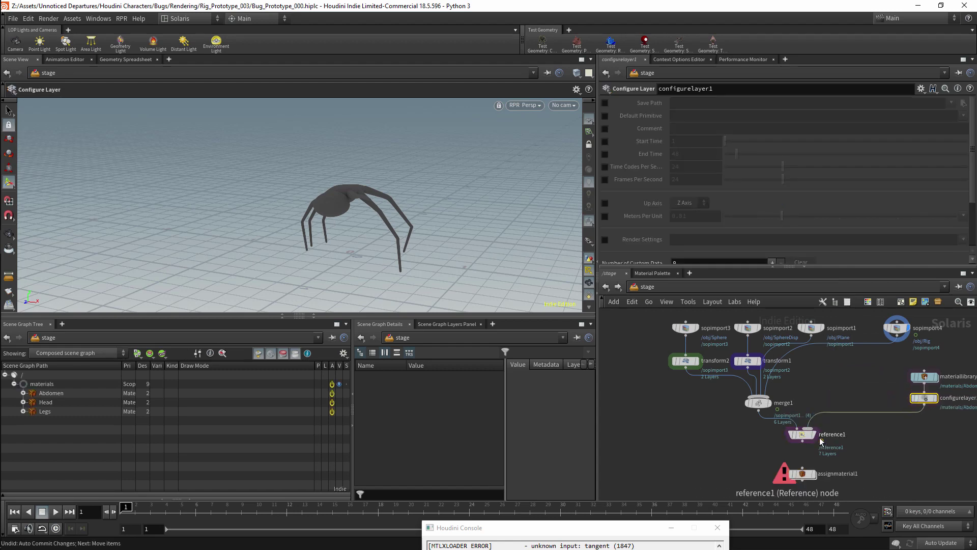
# - Enable the Configure Layer save path and set it to MatlibRigImport.usd inside a new USD folder under $HIP
pyautogui.click(605, 102)
pyautogui.click(963, 103)
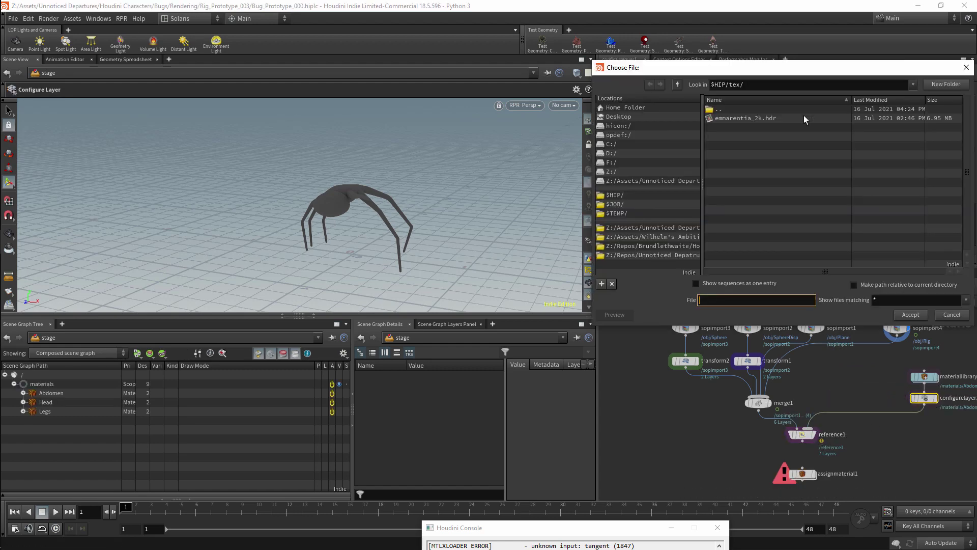
pyautogui.click(656, 196)
pyautogui.click(933, 86)
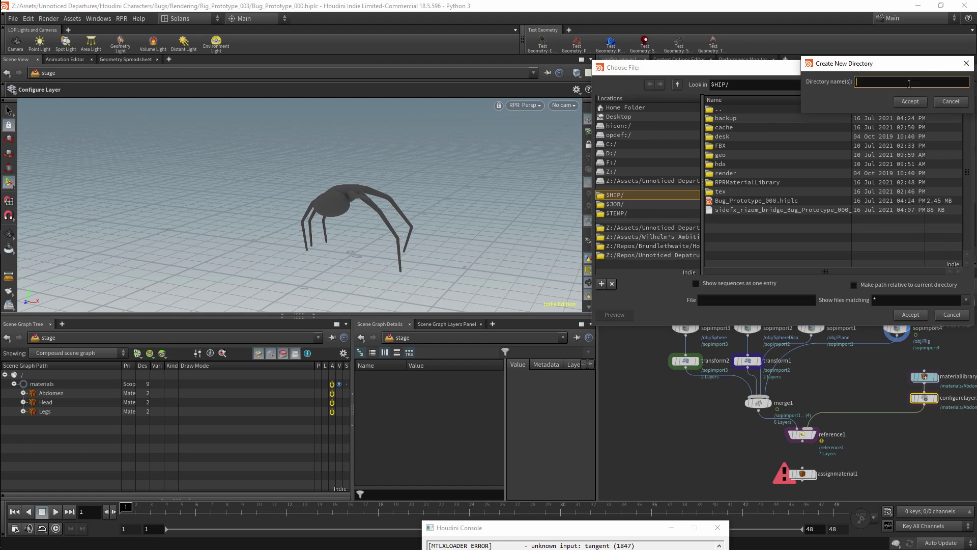
pyautogui.write('USD')
pyautogui.press('Return')
pyautogui.click(724, 300)
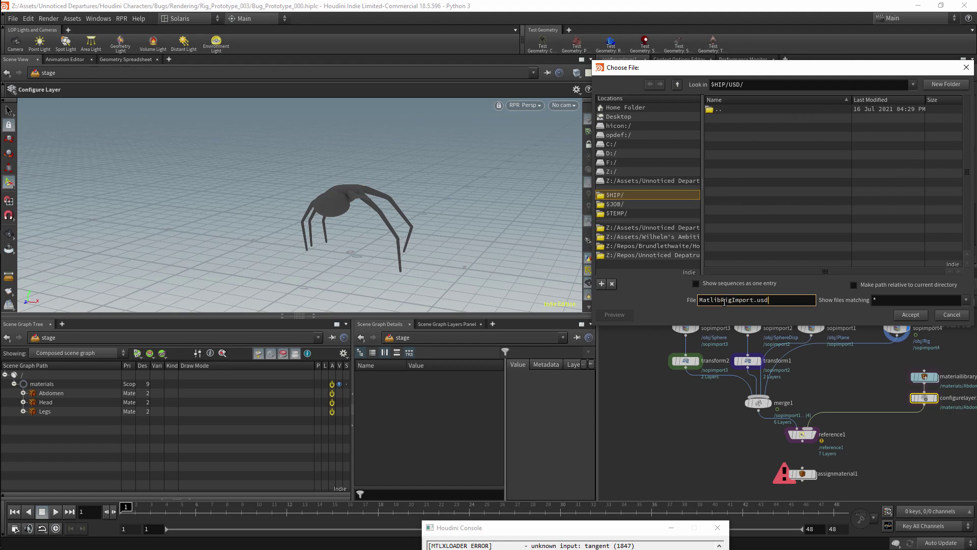
pyautogui.press('Return')
# - Wire reference1 into the Assign Material node and display the Assign Material node's result
pyautogui.click(813, 432)
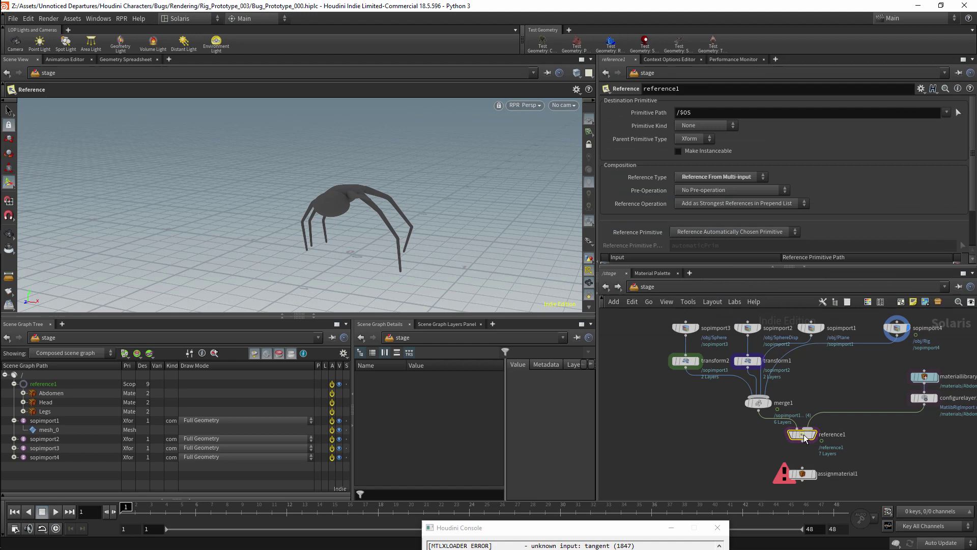
pyautogui.moveTo(802, 441); pyautogui.dragTo(803, 468)
pyautogui.click(812, 468)
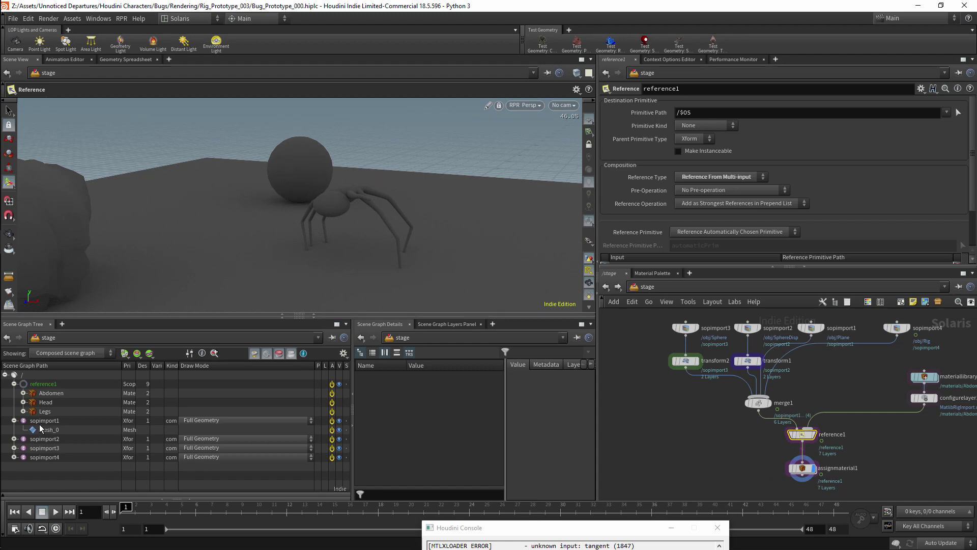
# - Rename the bug rig's SOP Import node as Insect
pyautogui.click(939, 328)
pyautogui.write('Insect')
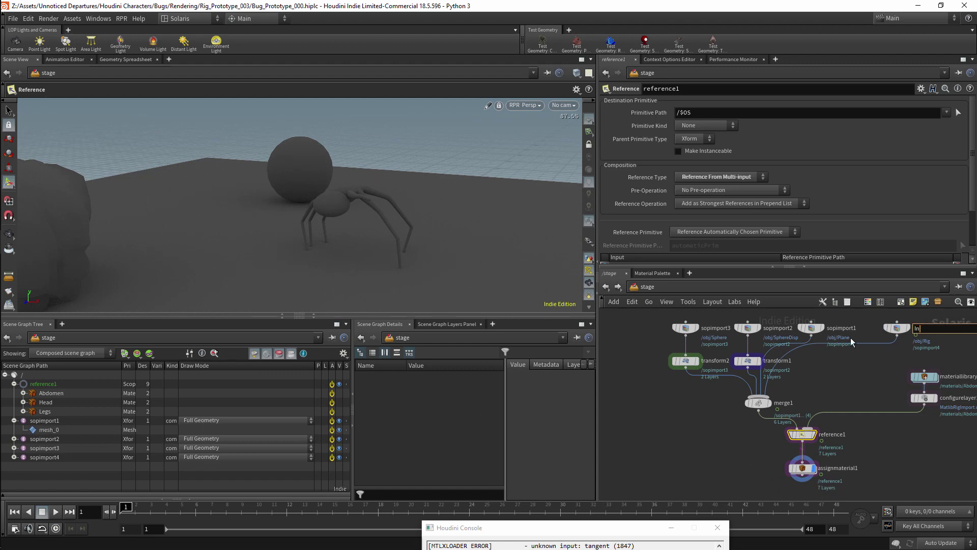
pyautogui.press('Return')
# - In the Assign Material node, assign the /reference1/Abdomen material to the /Insect/Insect primitive
pyautogui.click(15, 383)
pyautogui.click(47, 394)
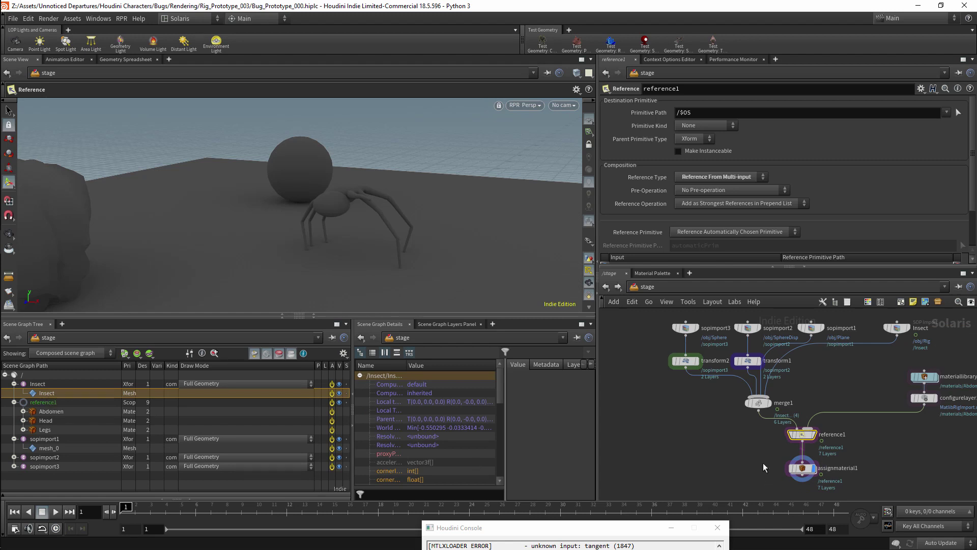
pyautogui.click(802, 468)
pyautogui.moveTo(51, 394); pyautogui.dragTo(713, 117)
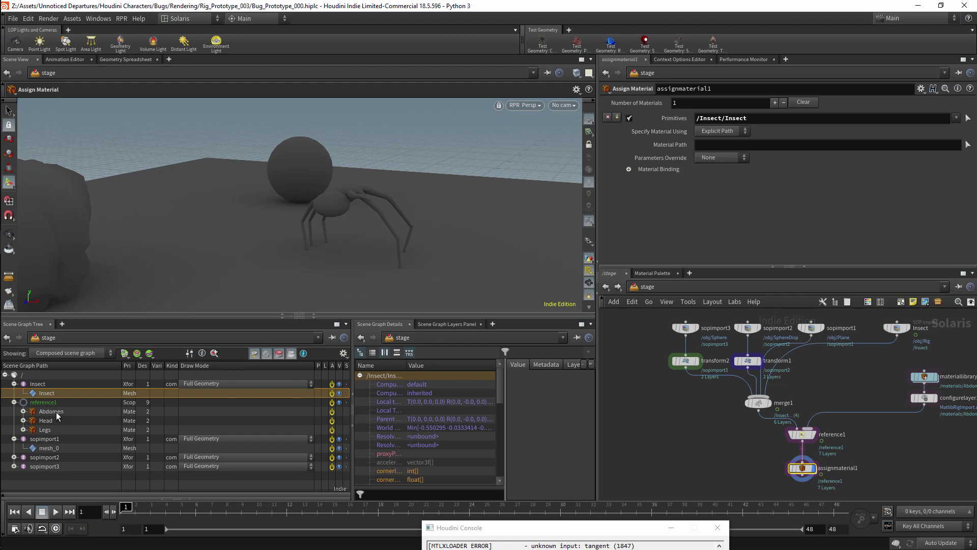
pyautogui.moveTo(59, 415); pyautogui.dragTo(726, 146)
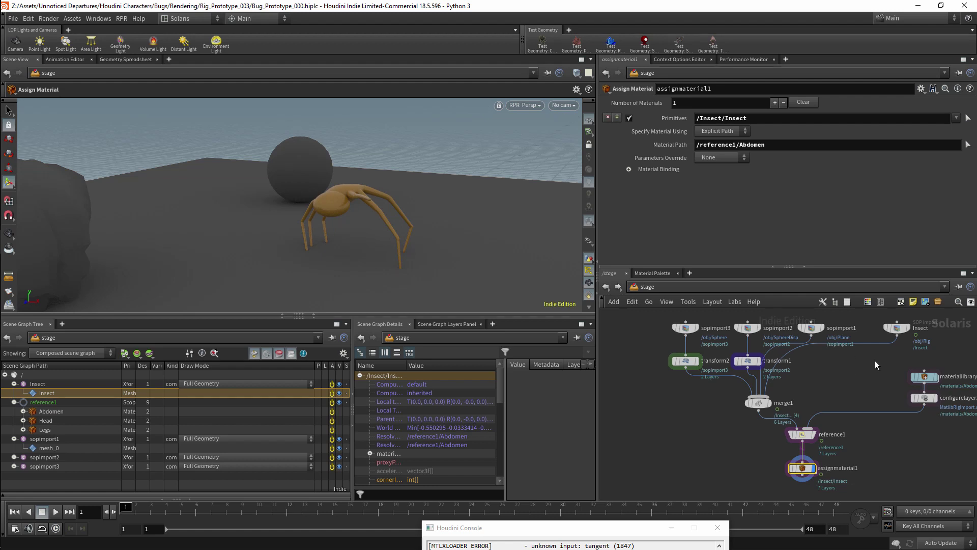
# - Make two copies of the Insect import node and rename the original as InsectAbdomen
pyautogui.moveTo(874, 361); pyautogui.dragTo(777, 385, button='middle')
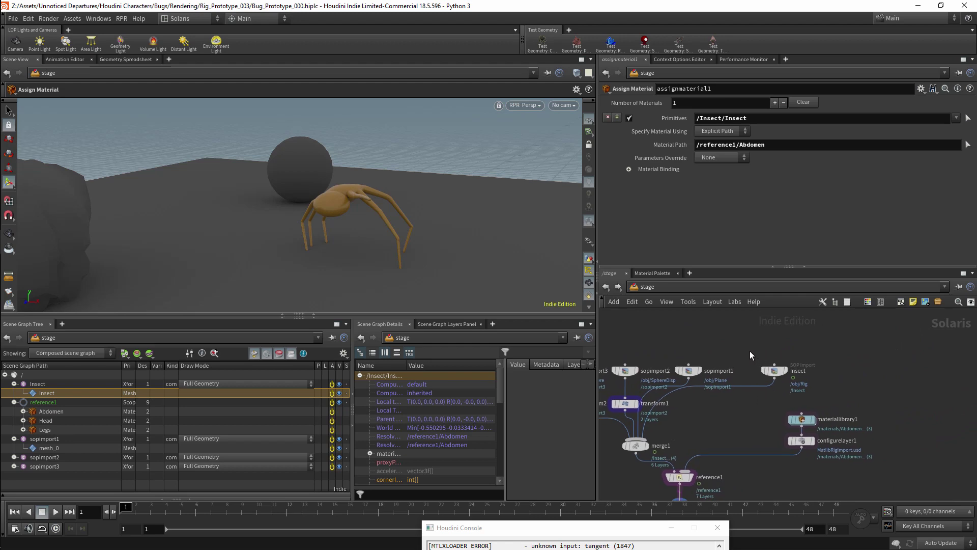
pyautogui.click(776, 372)
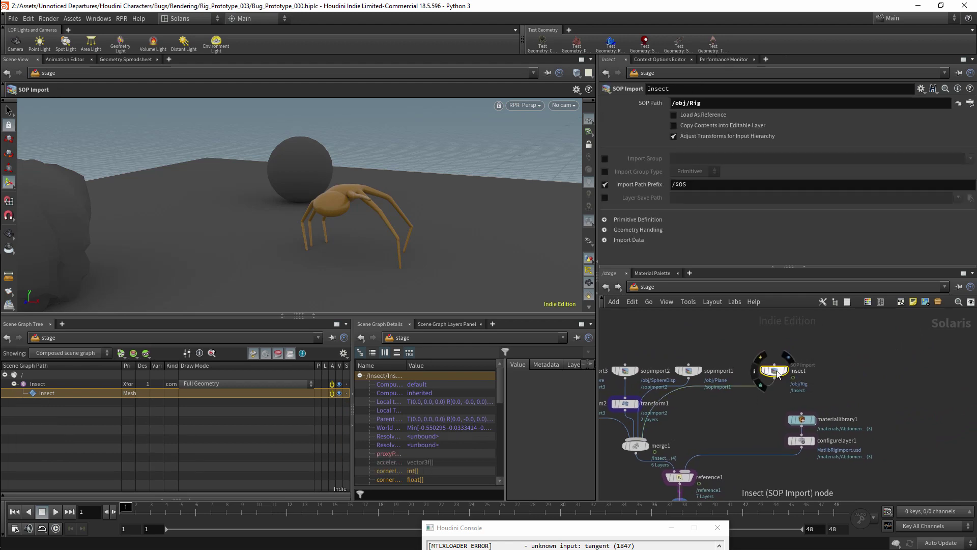
pyautogui.keyDown('alt'); pyautogui.moveTo(778, 371); pyautogui.dragTo(753, 371); pyautogui.keyUp('alt')
pyautogui.doubleClick(784, 372)
pyautogui.press('Right')
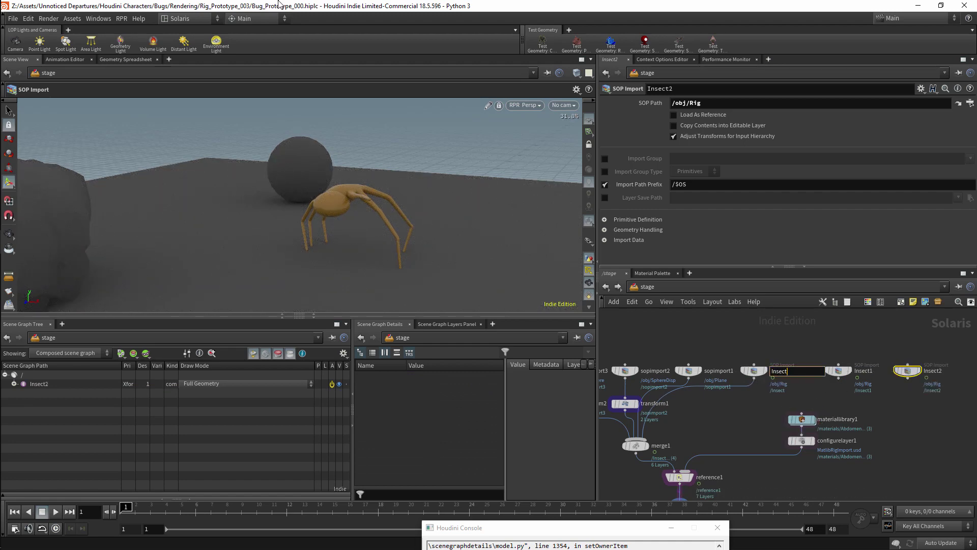
pyautogui.write('Abdomen')
pyautogui.press('Return')
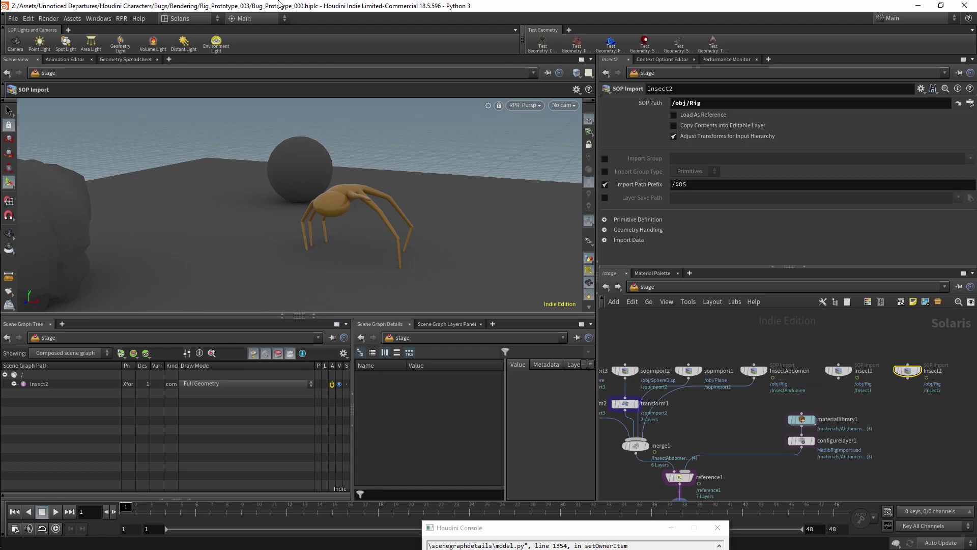
# - Enable the import group on InsectAbdomen and set it to Abdomen
pyautogui.click(754, 371)
pyautogui.click(605, 159)
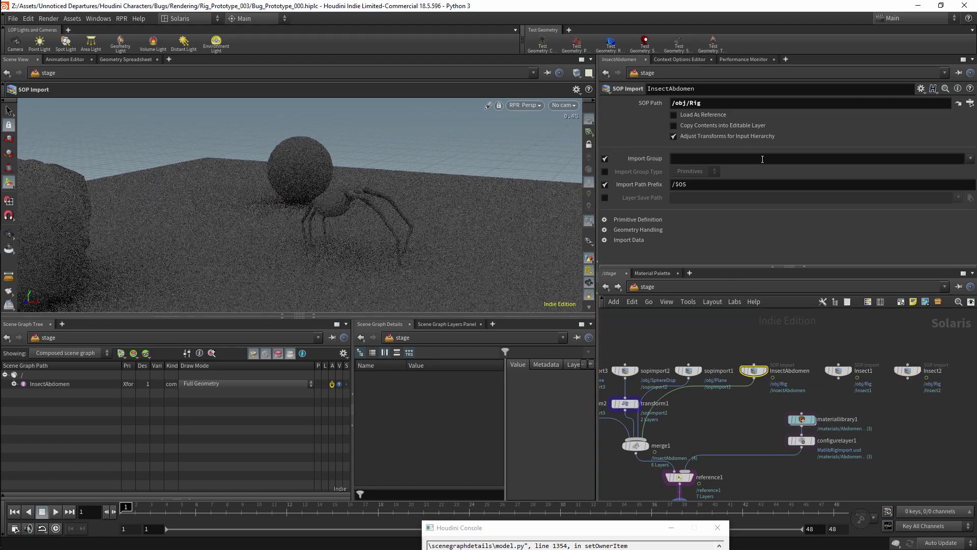
pyautogui.click(970, 159)
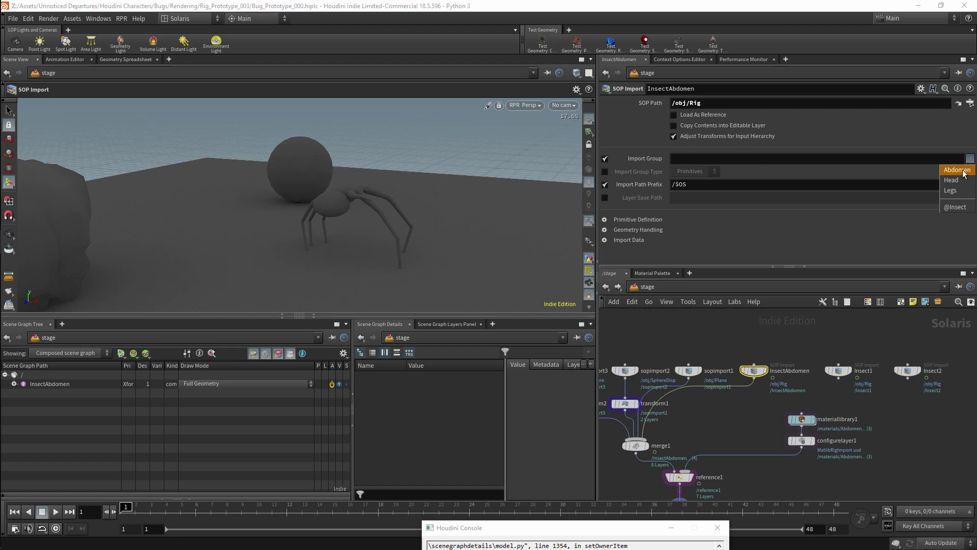
pyautogui.click(964, 171)
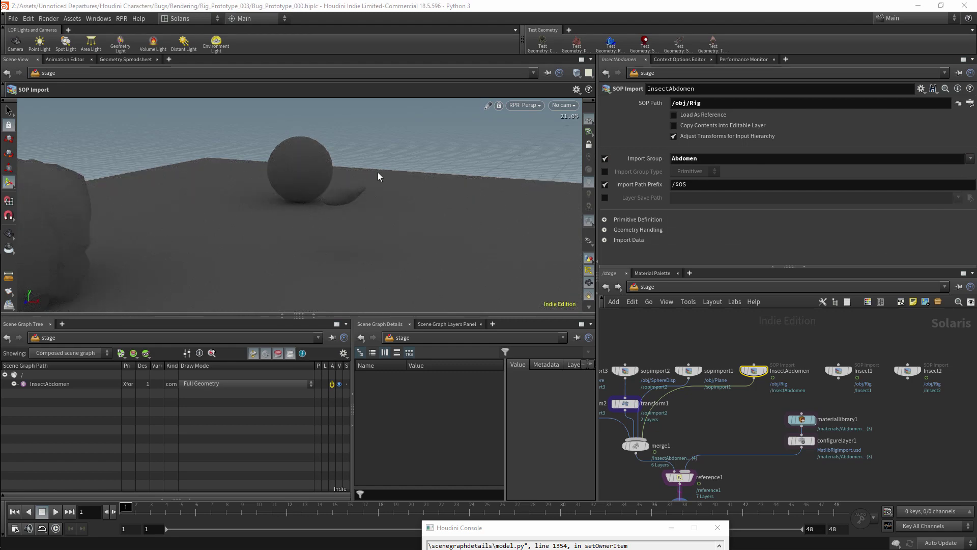
# - Wire the Insect1 import into merge1 and restrict its import group to Head
pyautogui.click(838, 370)
pyautogui.moveTo(838, 380); pyautogui.dragTo(637, 439)
pyautogui.click(605, 158)
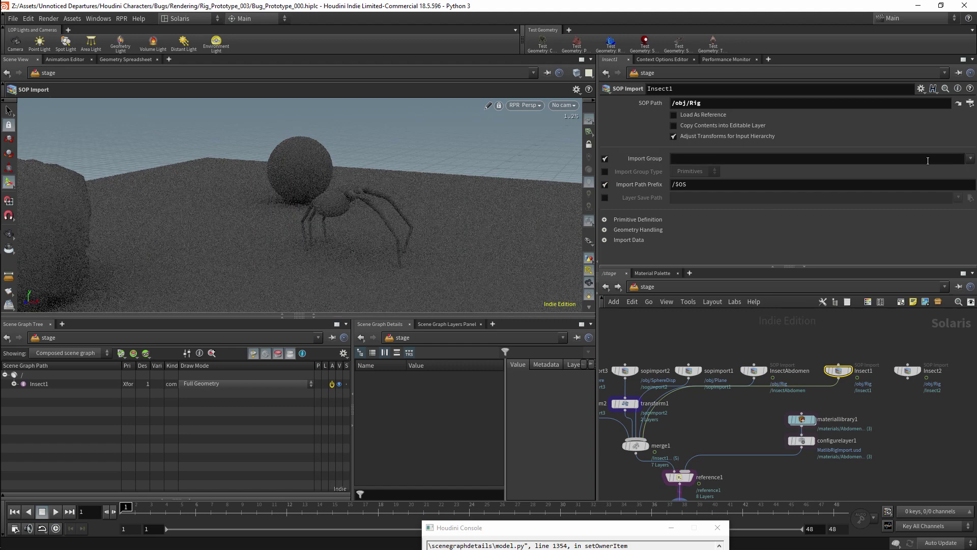
pyautogui.click(970, 158)
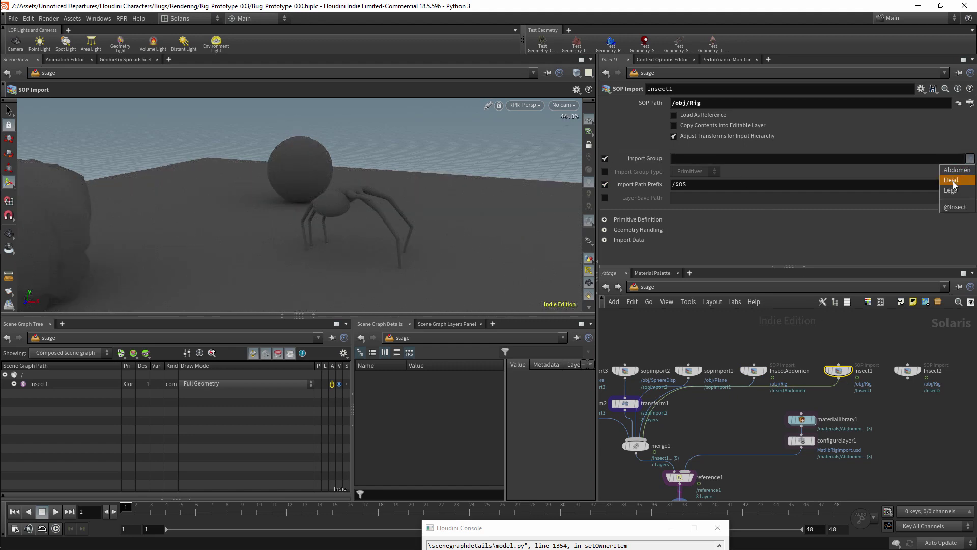
pyautogui.click(951, 180)
# - Rename the Insect1 import node as InsectHead
pyautogui.doubleClick(864, 371)
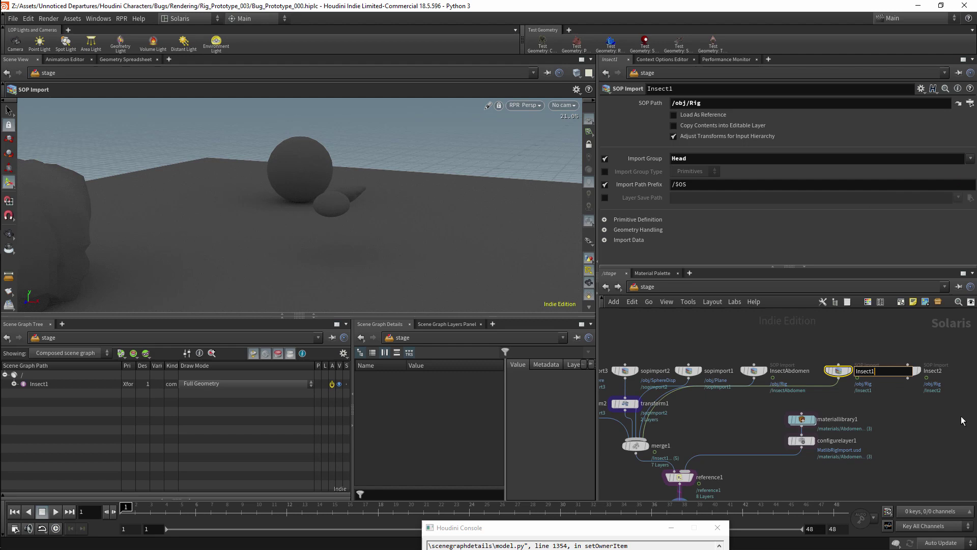
pyautogui.write('Head')
pyautogui.press('Return')
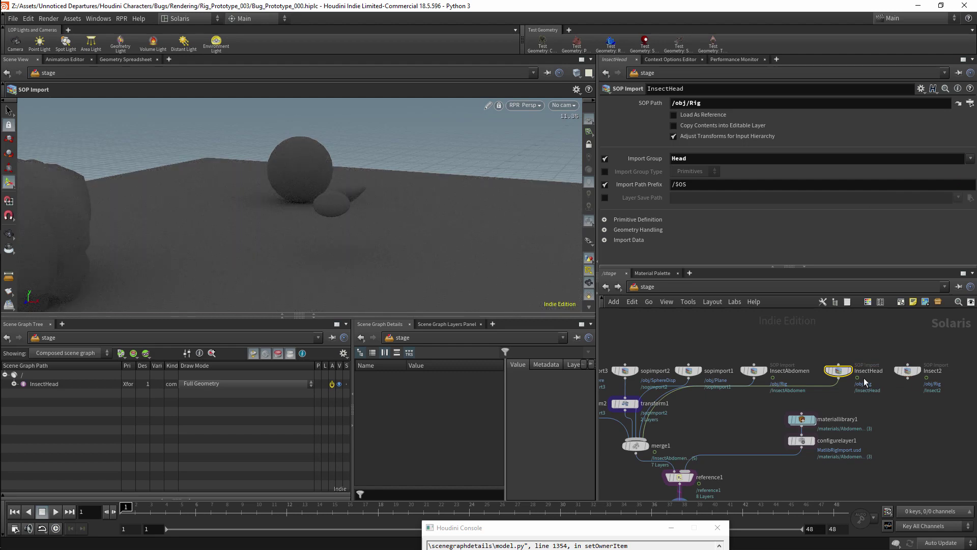
# - Rename the Insect2 import node as InsectLegs and wire it into merge1
pyautogui.doubleClick(933, 371)
pyautogui.press('Right')
pyautogui.press('BackSpace')
pyautogui.write('Legs')
pyautogui.press('Return')
pyautogui.moveTo(907, 377); pyautogui.dragTo(636, 439)
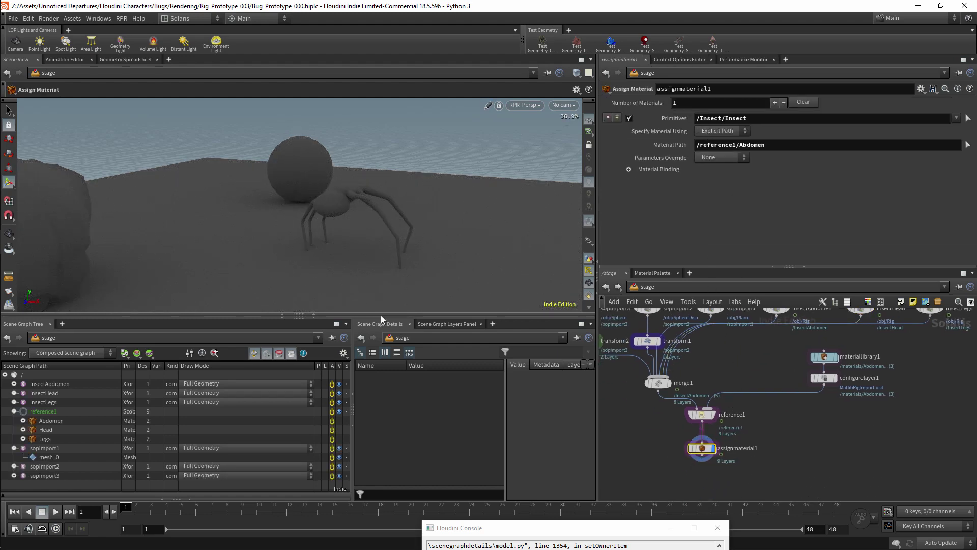
# - Set the Abdomen material assignment's primitive to /InsectAbdomen/Insect and insert another material entry above it
pyautogui.click(14, 384)
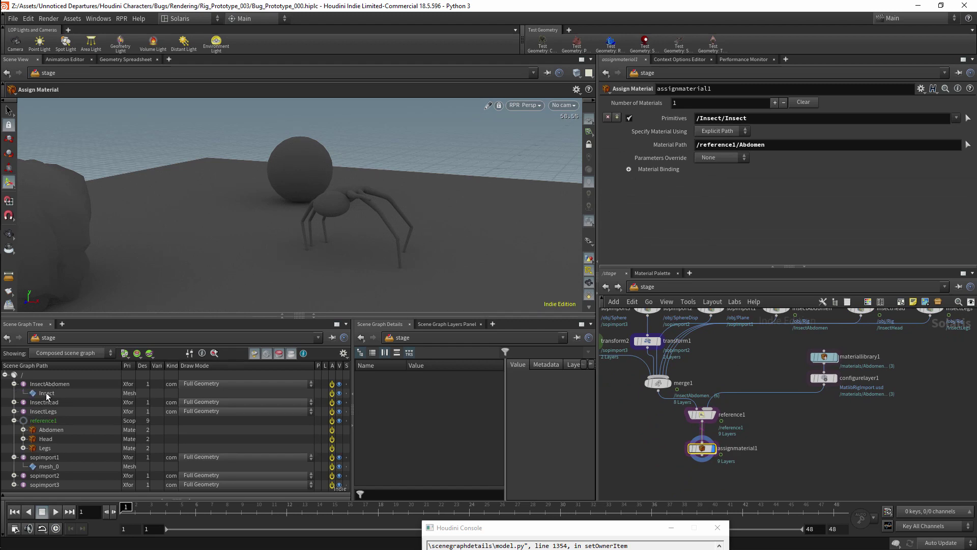
pyautogui.moveTo(742, 120); pyautogui.dragTo(744, 119)
pyautogui.click(617, 117)
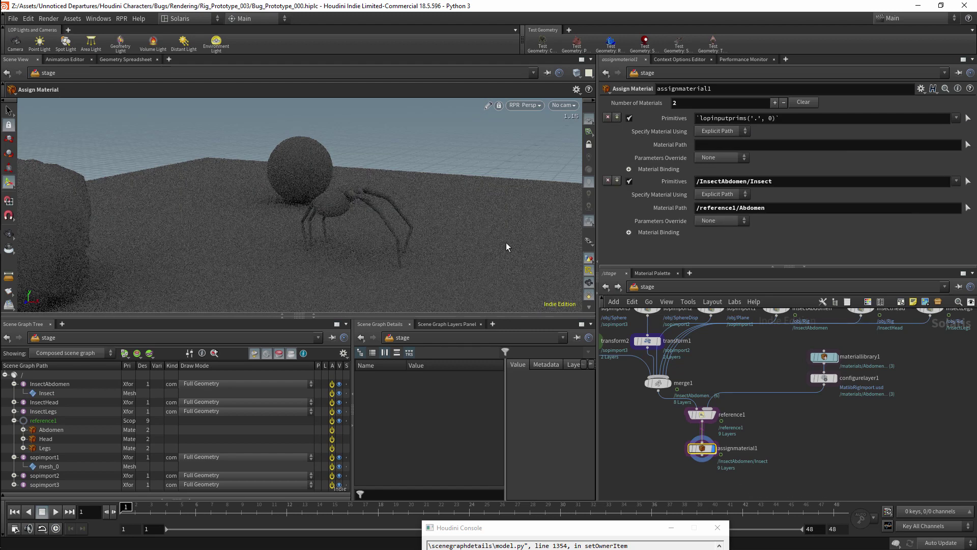
# - Set the empty material entry's primitive to /InsectHead/Insect and its material path to /reference1/Head
pyautogui.click(14, 402)
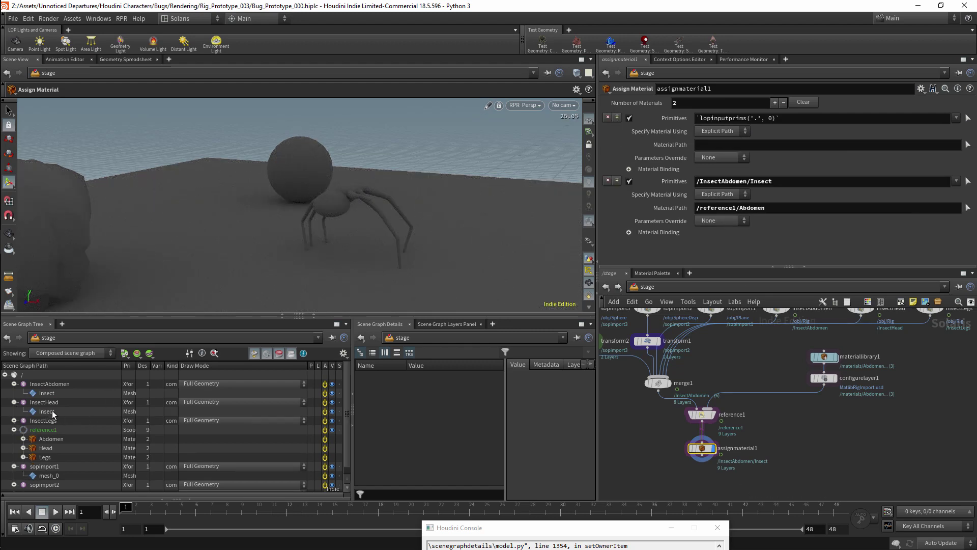
pyautogui.moveTo(54, 413); pyautogui.dragTo(718, 122)
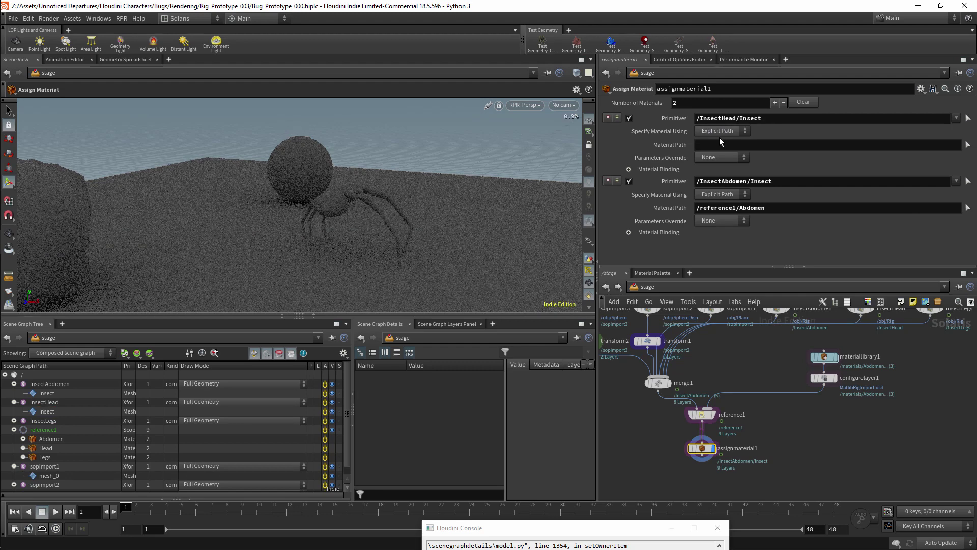
pyautogui.moveTo(46, 448); pyautogui.dragTo(719, 144)
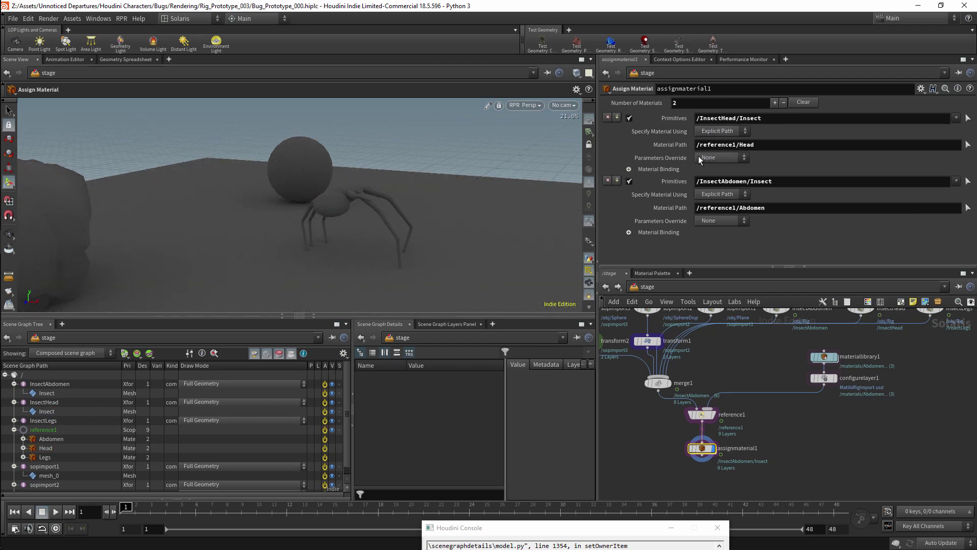
# - Add a third material entry that assigns /reference1/Legs to the /InsectLegs primitive
pyautogui.click(774, 103)
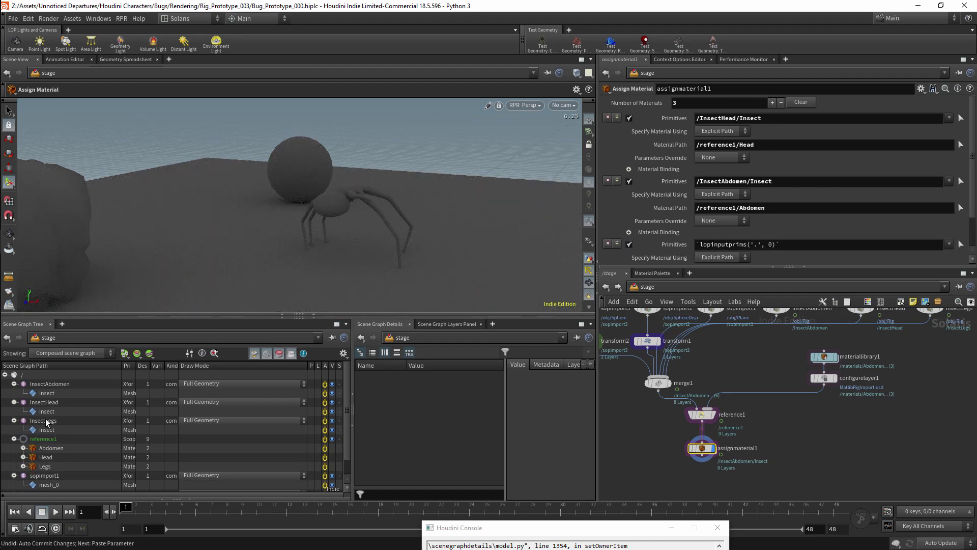
pyautogui.moveTo(45, 421); pyautogui.dragTo(719, 245)
pyautogui.scroll(-2, 973, 245)
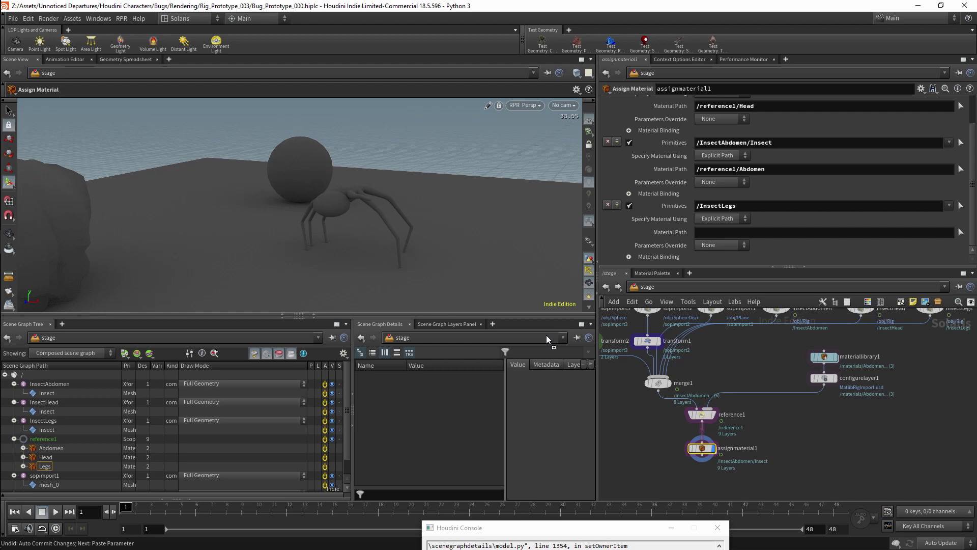
pyautogui.moveTo(723, 233); pyautogui.dragTo(721, 235)
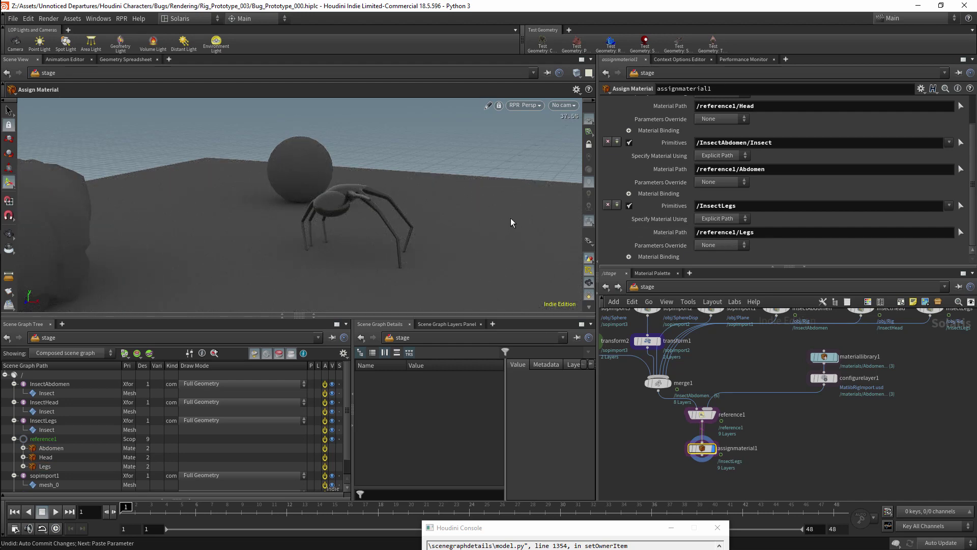
# - Restrict the InsectLegs SOP import to the Legs import group
pyautogui.scroll(-2, 737, 487)
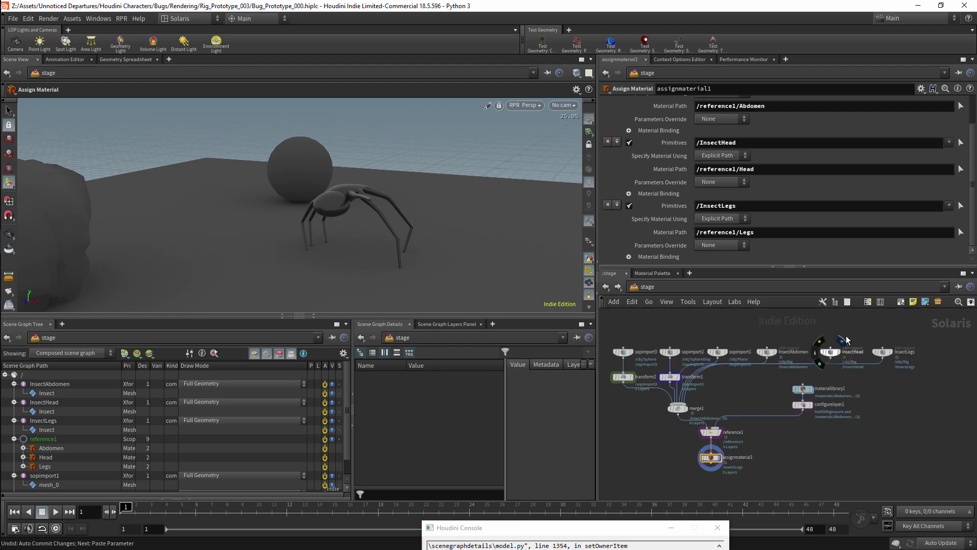
pyautogui.click(885, 352)
pyautogui.click(605, 158)
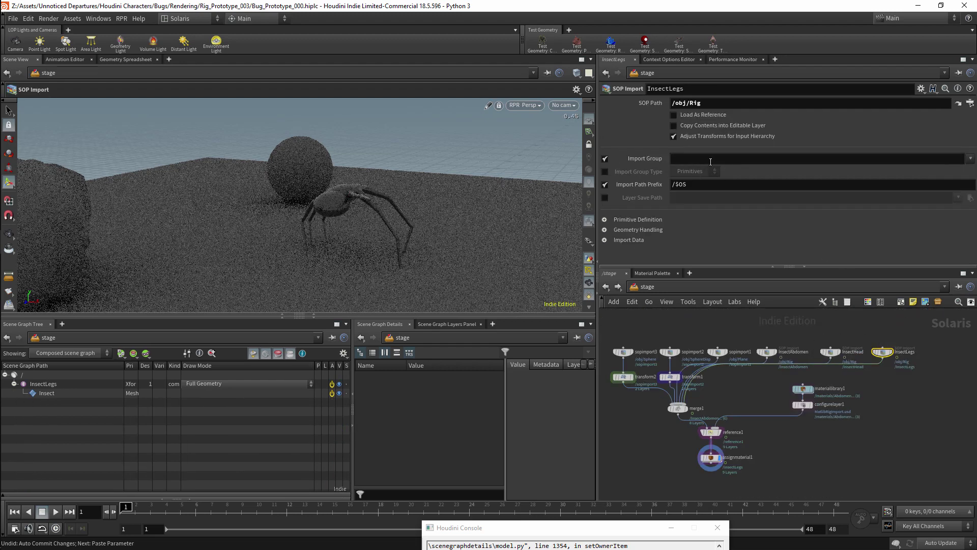
pyautogui.click(970, 158)
pyautogui.click(950, 190)
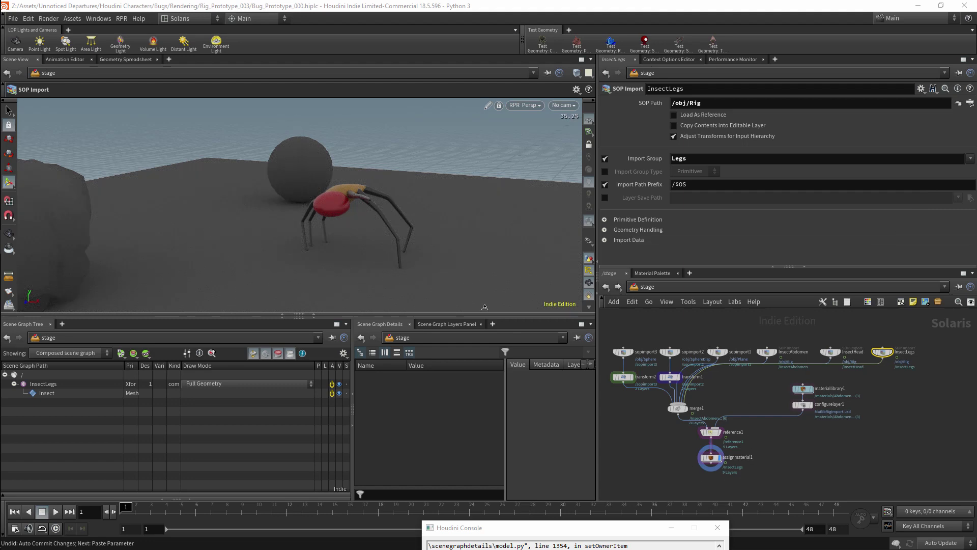
pyautogui.moveTo(377, 190); pyautogui.dragTo(375, 212)
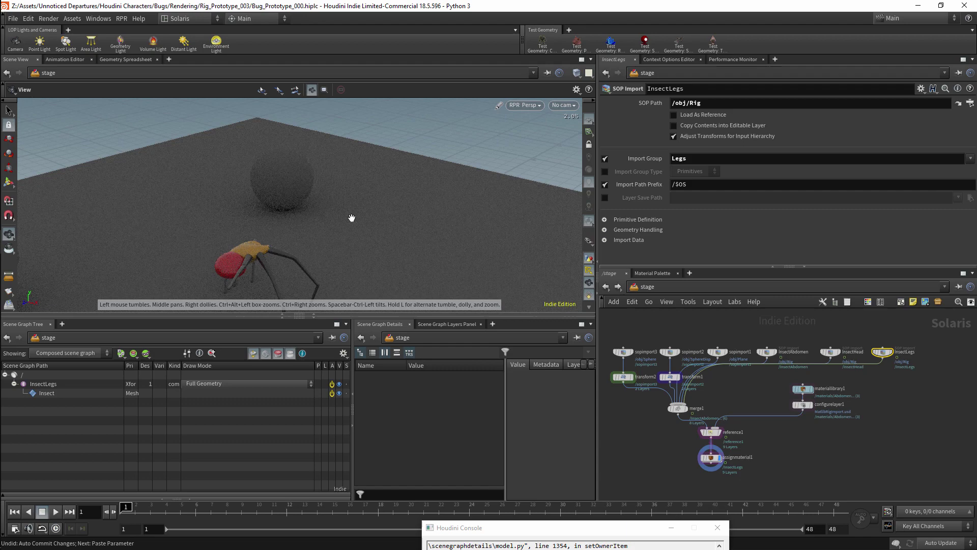
pyautogui.moveTo(365, 218); pyautogui.dragTo(396, 192, button='middle')
pyautogui.moveTo(375, 203); pyautogui.dragTo(331, 223, button='right')
pyautogui.moveTo(332, 222); pyautogui.dragTo(364, 207)
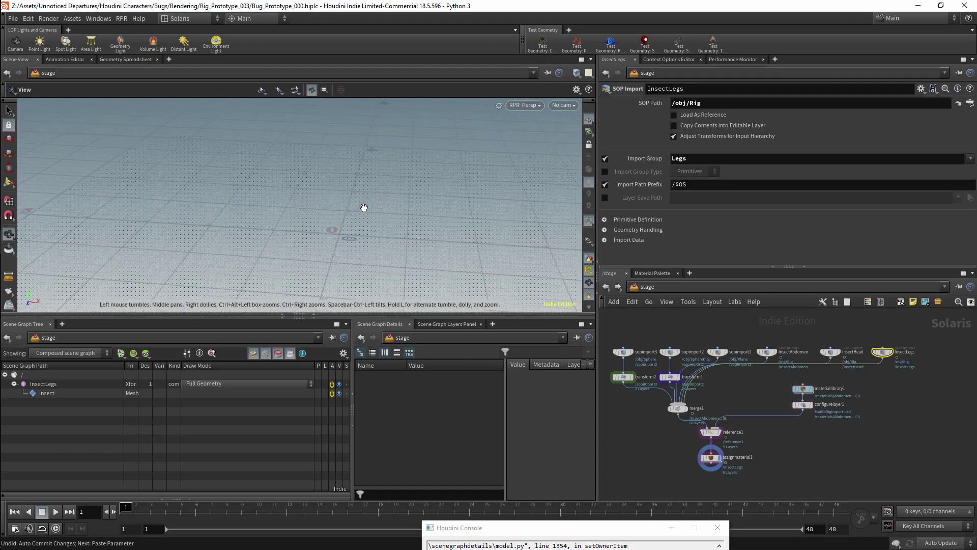
pyautogui.press('Escape')
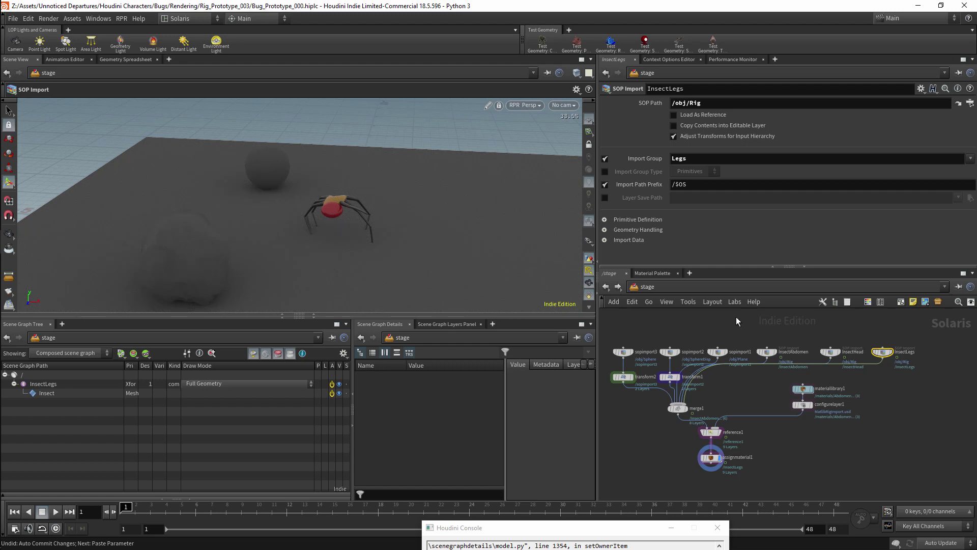
# - Add a Dome Light node in the free space beside assignmaterial1
pyautogui.moveTo(751, 343); pyautogui.dragTo(701, 334, button='middle')
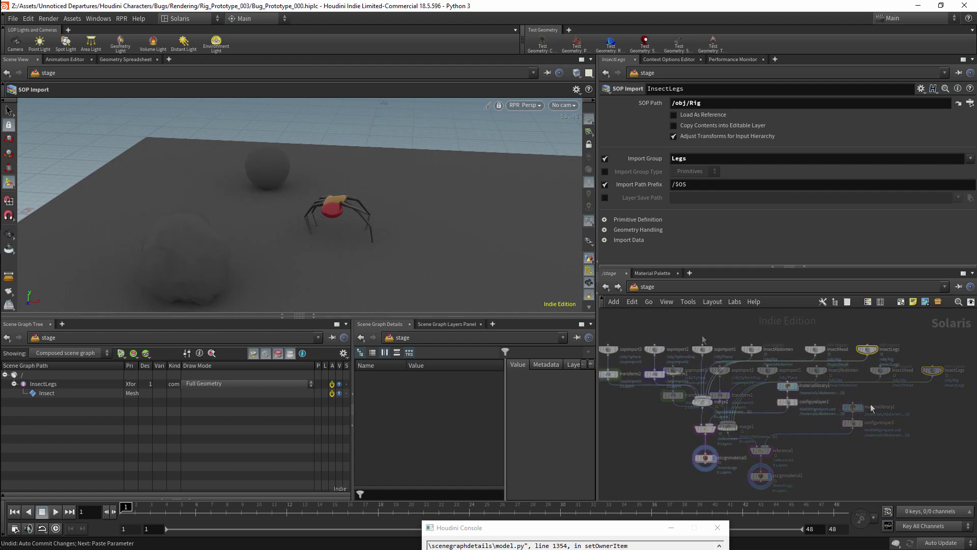
pyautogui.press('Tab')
pyautogui.write('light')
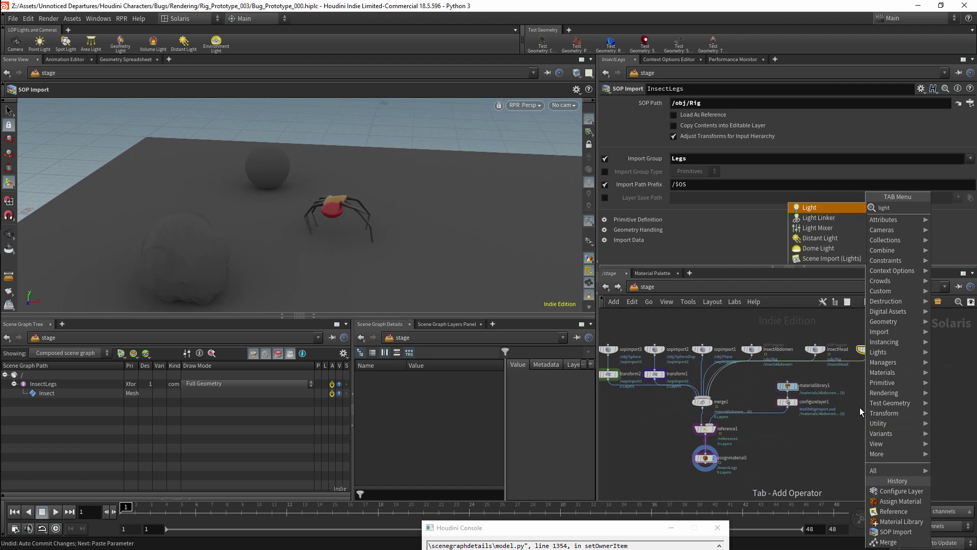
pyautogui.click(820, 250)
pyautogui.click(797, 457)
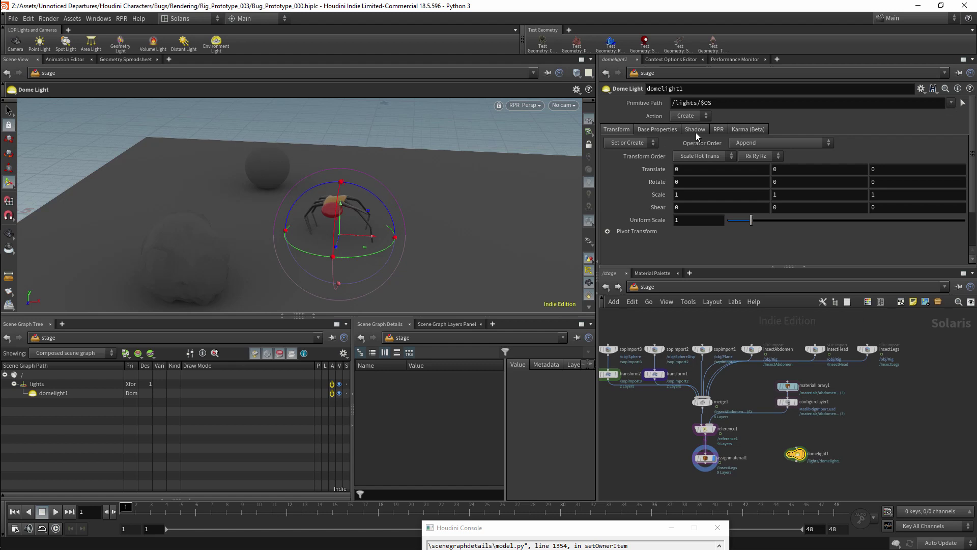
# - Set the dome light's texture to $HIP/tex/emmarentia_2k.hdr
pyautogui.click(658, 129)
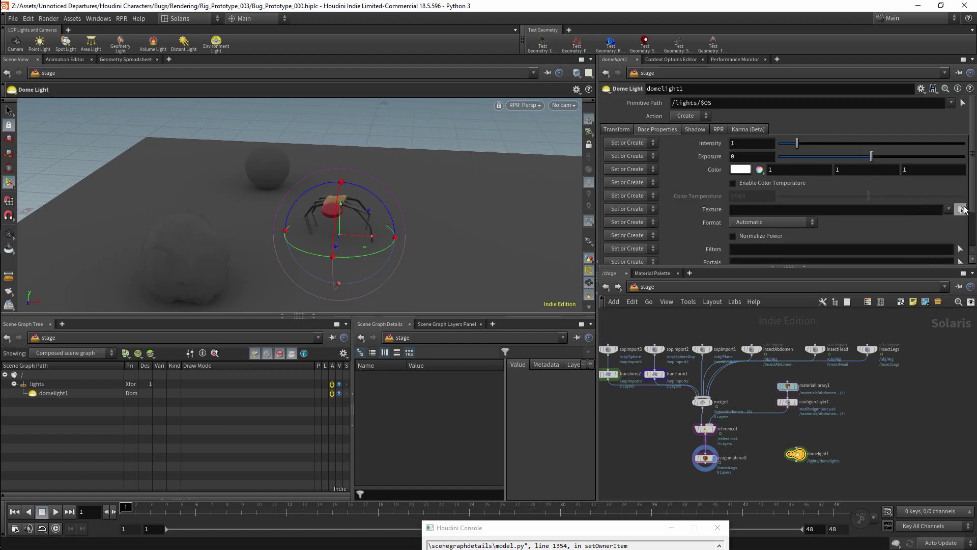
pyautogui.click(961, 209)
pyautogui.click(615, 196)
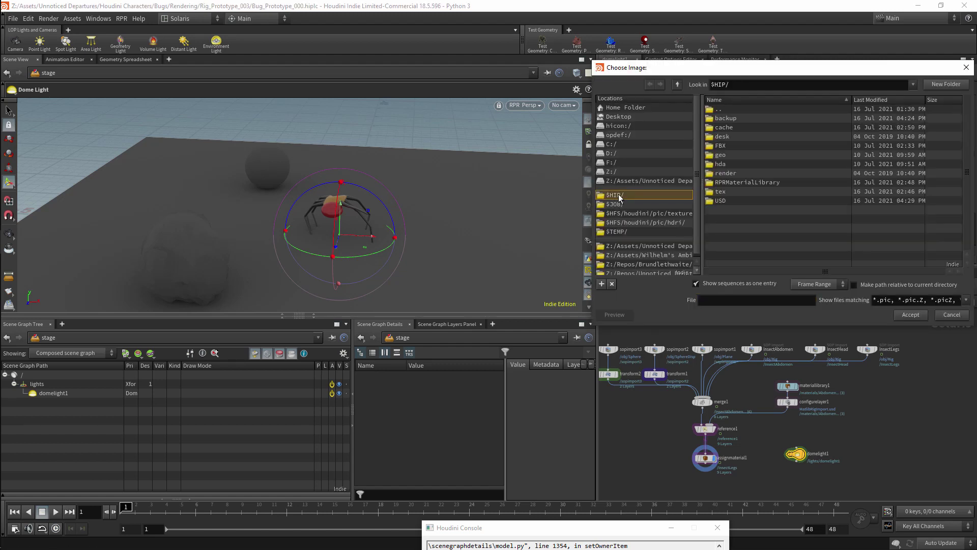
pyautogui.doubleClick(721, 192)
pyautogui.doubleClick(743, 118)
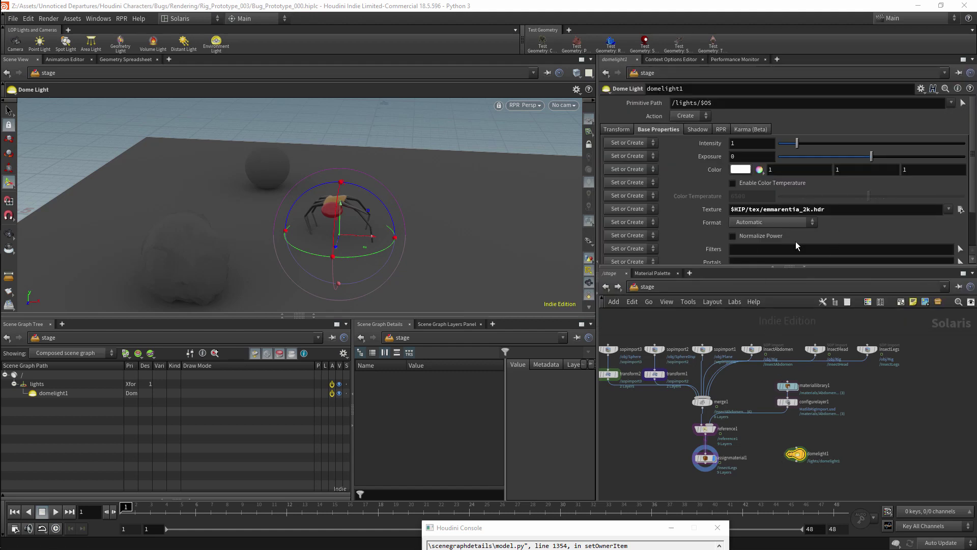
# - Add a Merge node below assignmaterial1, wire assignmaterial1 and domelight1 into it, and display the merged result
pyautogui.moveTo(795, 454); pyautogui.dragTo(706, 466)
pyautogui.press('Tab')
pyautogui.press('Return')
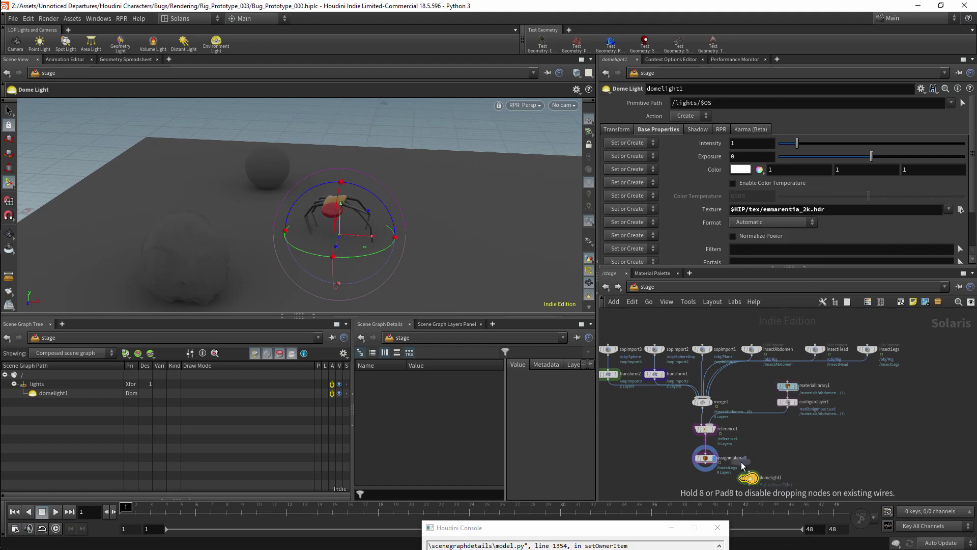
pyautogui.click(711, 493)
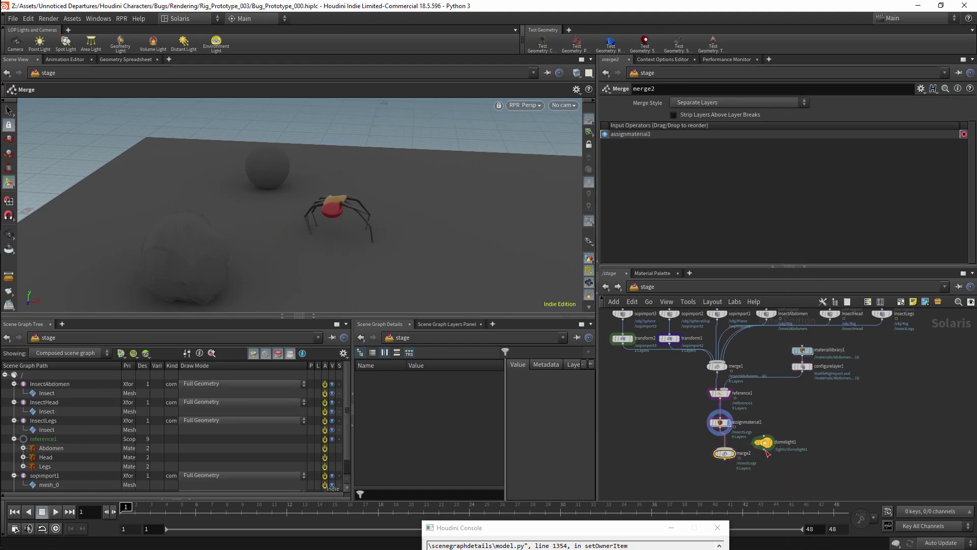
pyautogui.moveTo(723, 450); pyautogui.dragTo(744, 470)
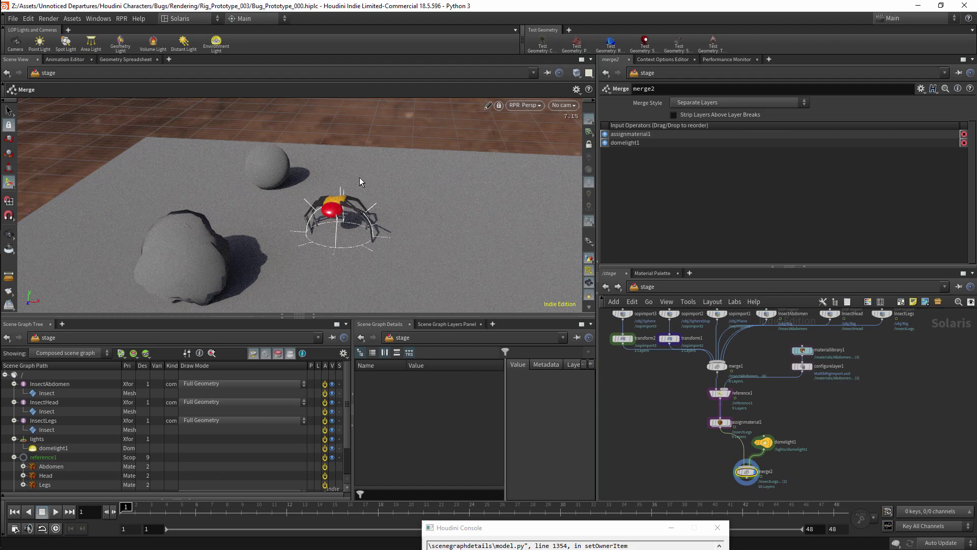
pyautogui.scroll(2, 361, 209)
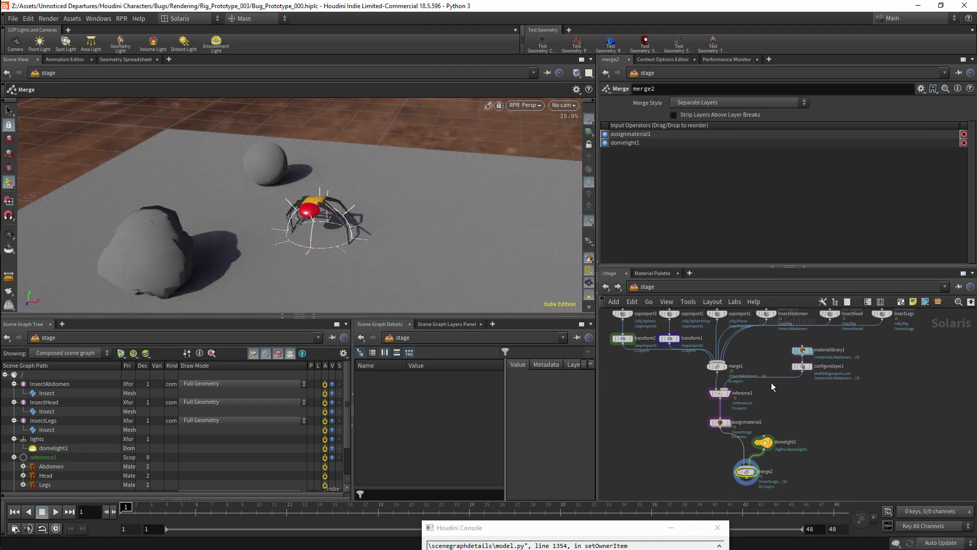
# - Insert a second Assign Material node on the wire between assignmaterial1 and merge2
pyautogui.moveTo(803, 400); pyautogui.dragTo(804, 392, button='middle')
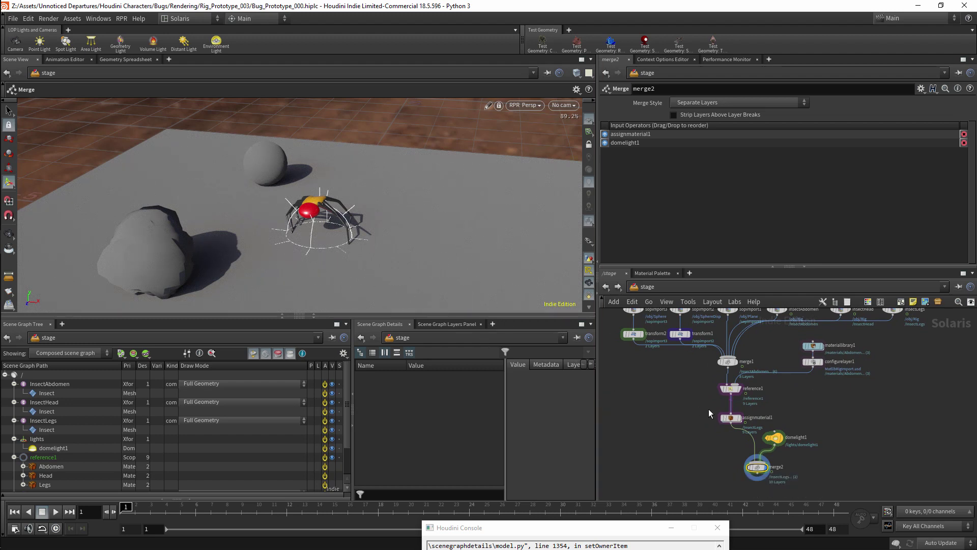
pyautogui.press('Tab')
pyautogui.write('ass')
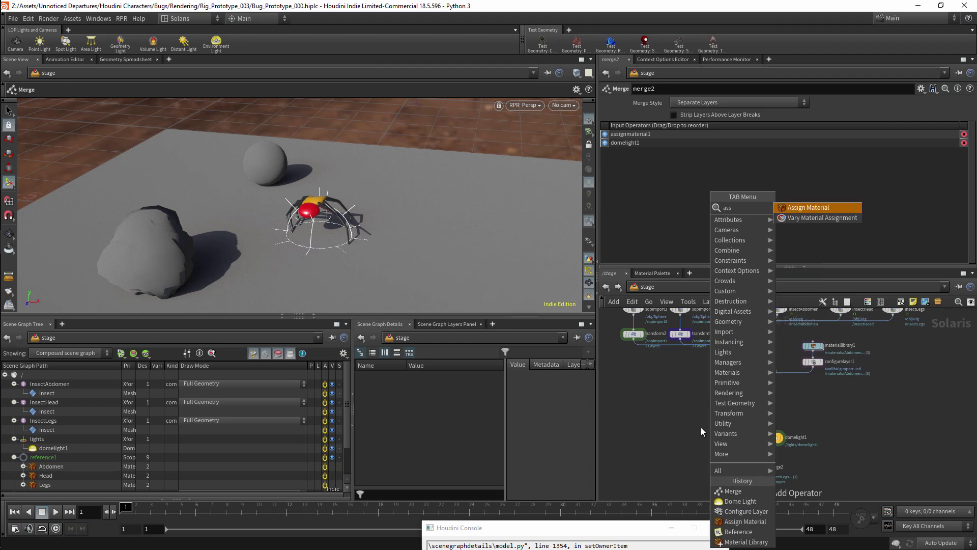
pyautogui.press('Return')
pyautogui.click(731, 437)
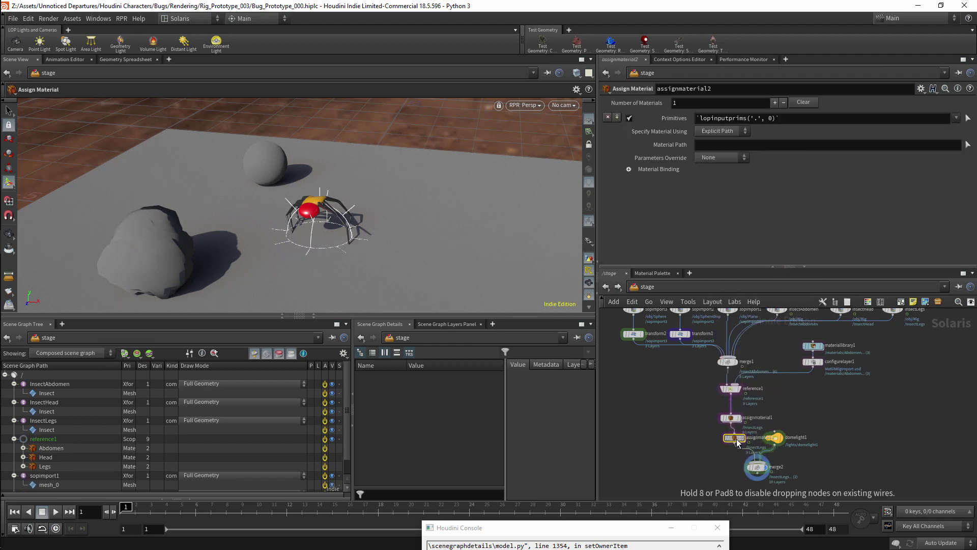
# - Import Stone Marble Yellow Matte from the Render Stone category of the RPR Material Library
pyautogui.click(123, 20)
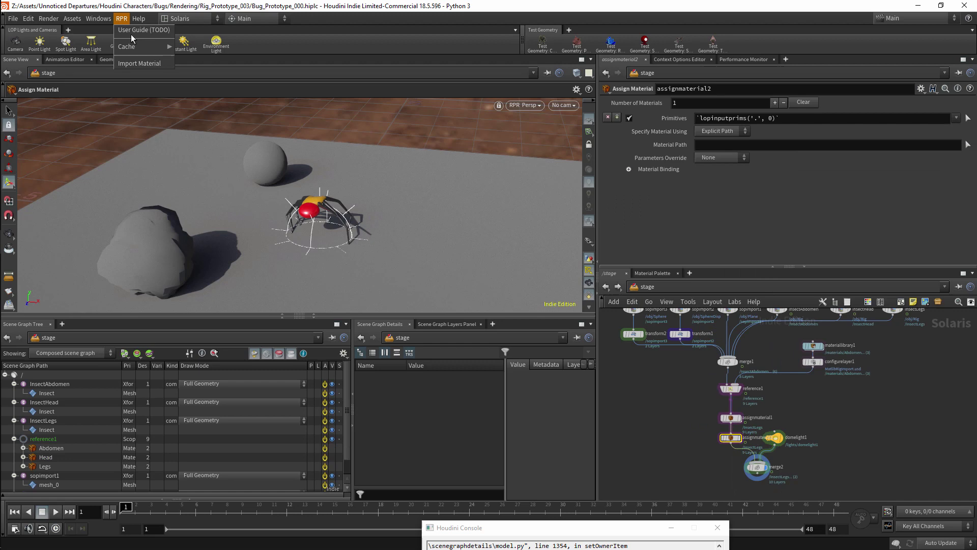
pyautogui.click(135, 65)
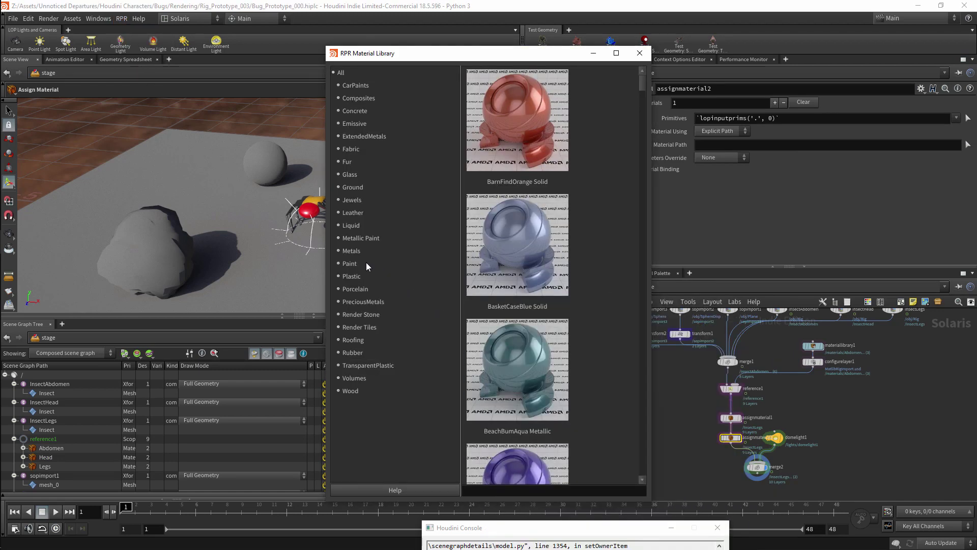
pyautogui.click(357, 314)
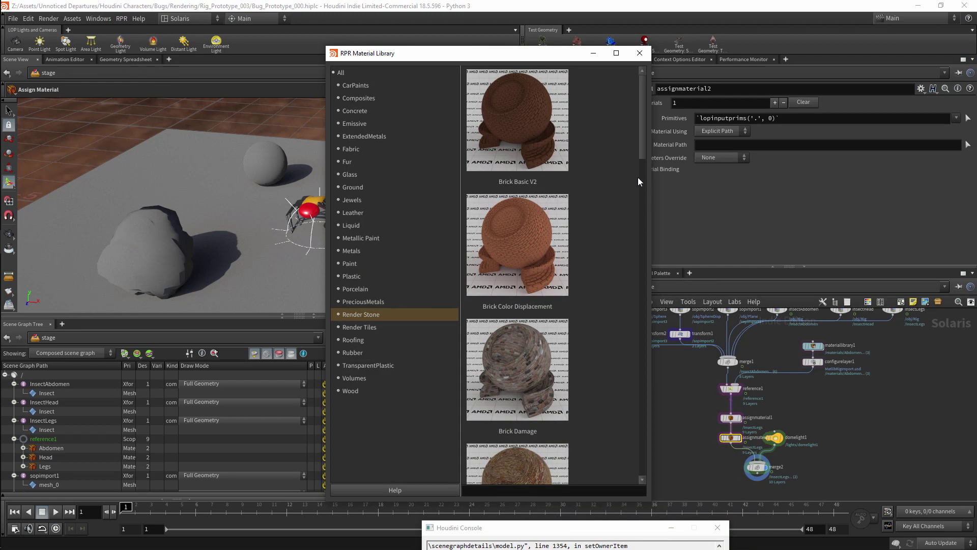
pyautogui.moveTo(640, 158); pyautogui.dragTo(673, 469)
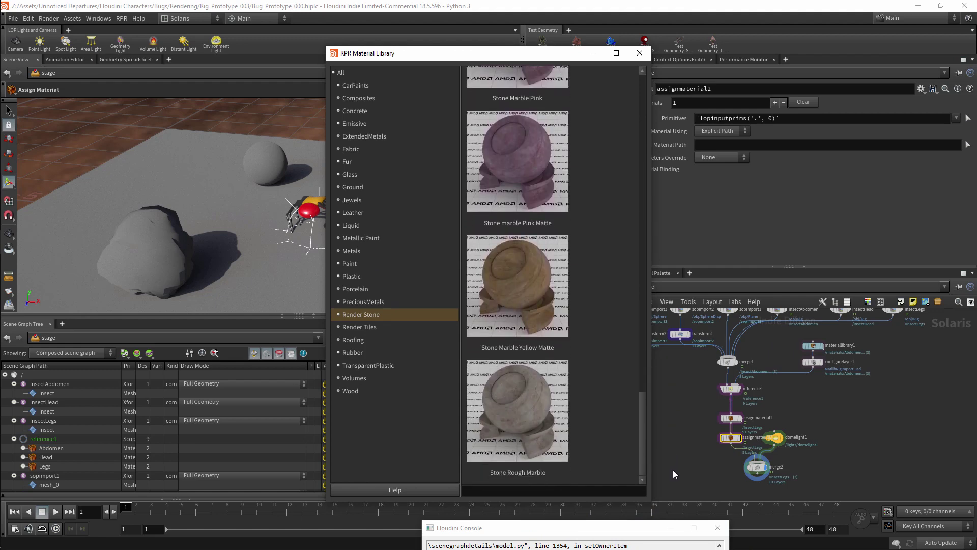
pyautogui.click(529, 295)
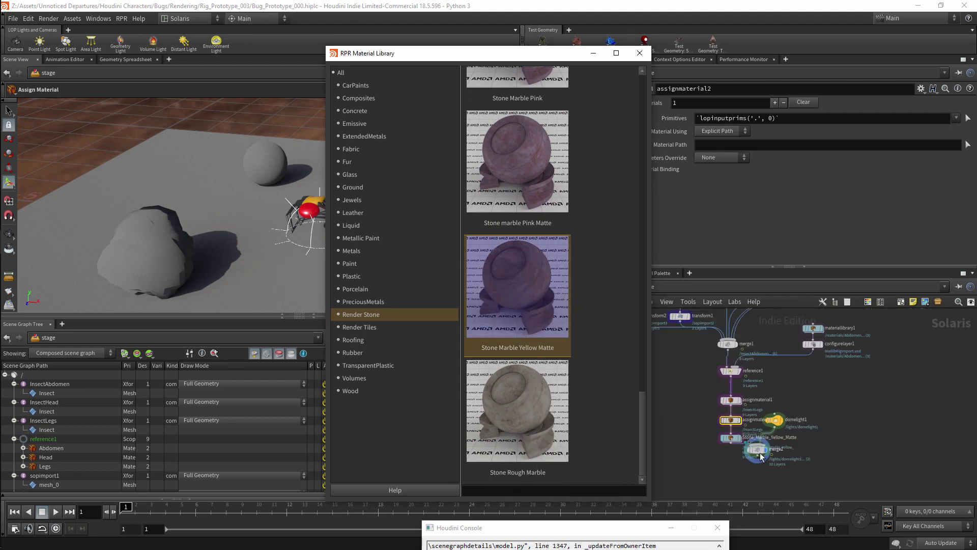
# - Take the Stone_Marble_Yellow_Matte node out of the main chain and place it beside materiallibrary1
pyautogui.moveTo(736, 439); pyautogui.dragTo(685, 438)
pyautogui.moveTo(761, 452); pyautogui.dragTo(755, 453)
pyautogui.moveTo(685, 437); pyautogui.dragTo(878, 341)
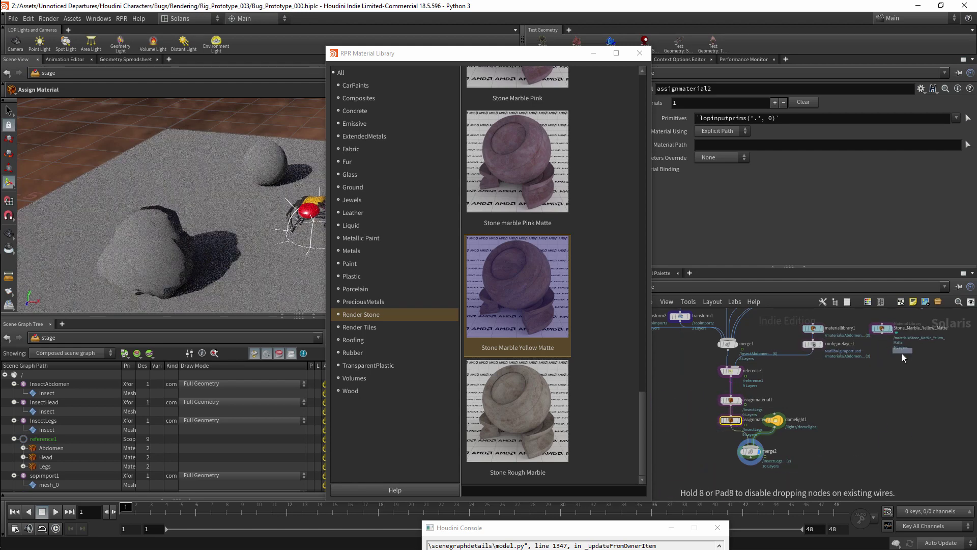
# - Wire the Stone_Marble_Yellow_Matte node into materiallibrary1 above configurelayer1 and close the RPR Material Library
pyautogui.click(815, 344)
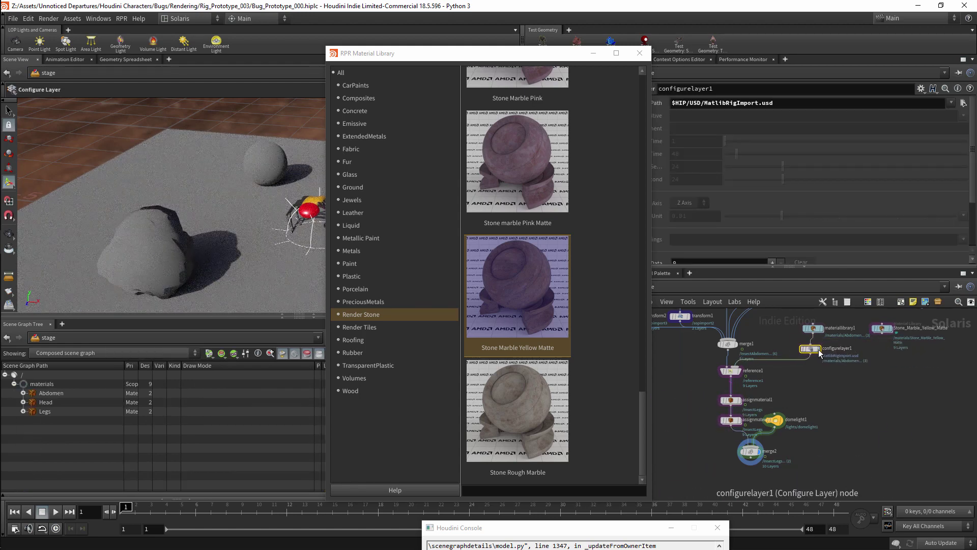
pyautogui.moveTo(819, 350); pyautogui.dragTo(821, 350)
pyautogui.click(882, 333)
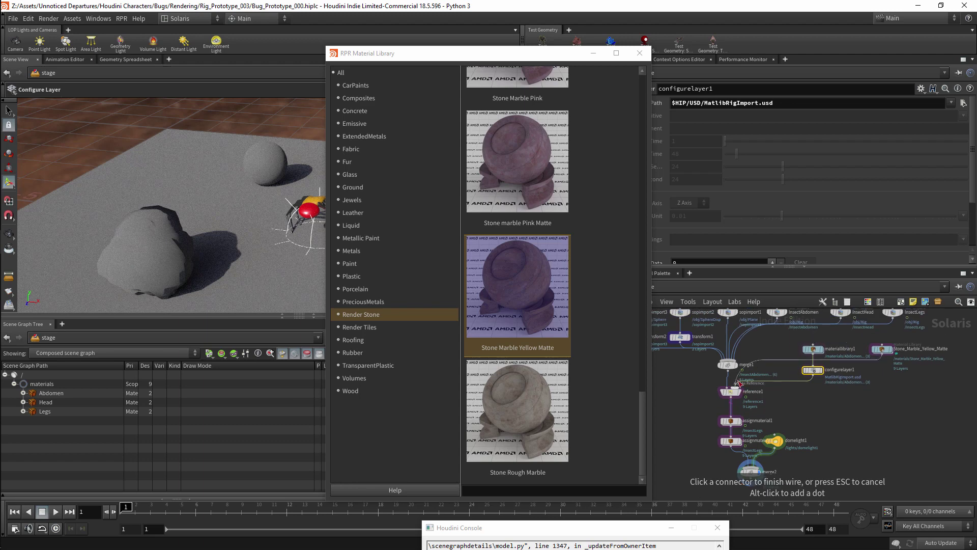
pyautogui.click(739, 383)
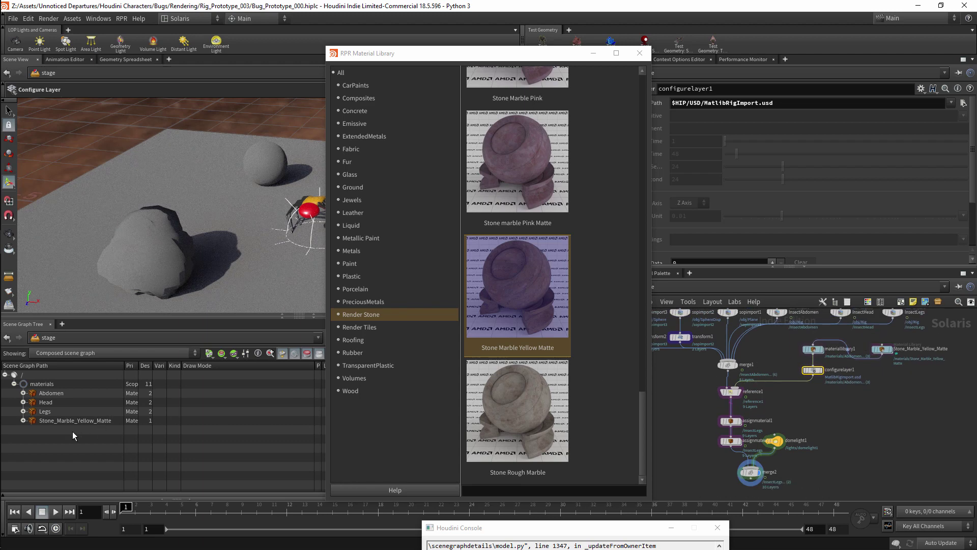
pyautogui.click(638, 53)
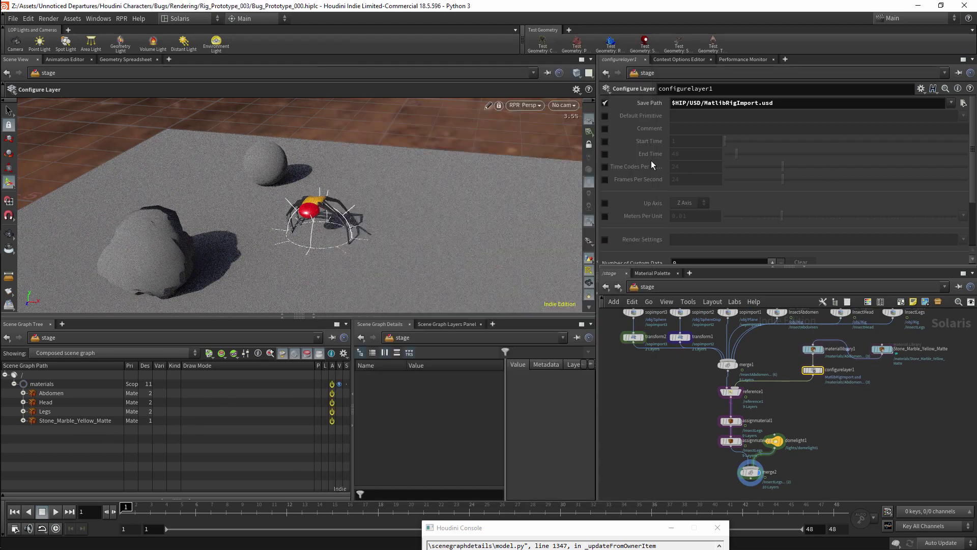
# - Select assignmaterial2 and collapse the InsectAbdomen, InsectHead and InsectLegs branches in the scene graph
pyautogui.moveTo(743, 447); pyautogui.dragTo(744, 448)
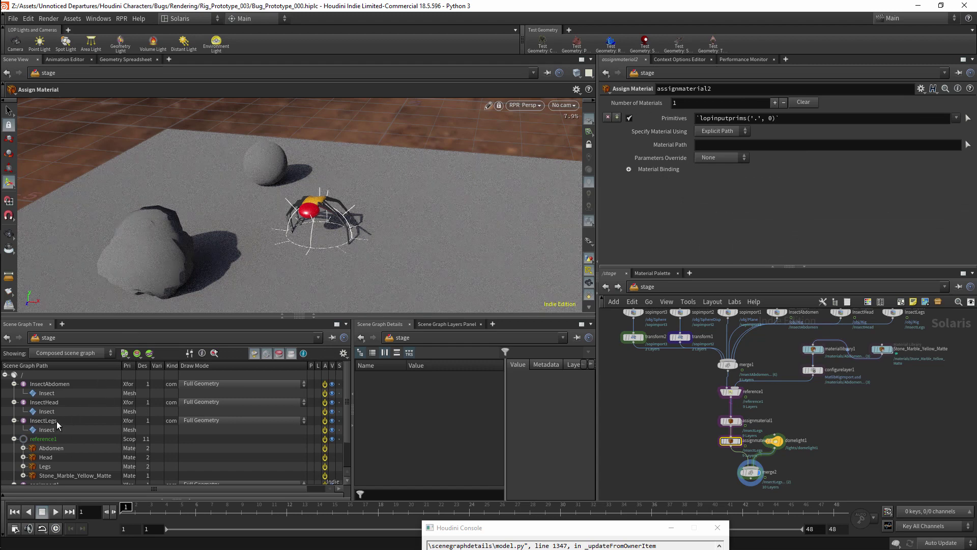
pyautogui.click(14, 383)
pyautogui.click(14, 393)
pyautogui.click(14, 402)
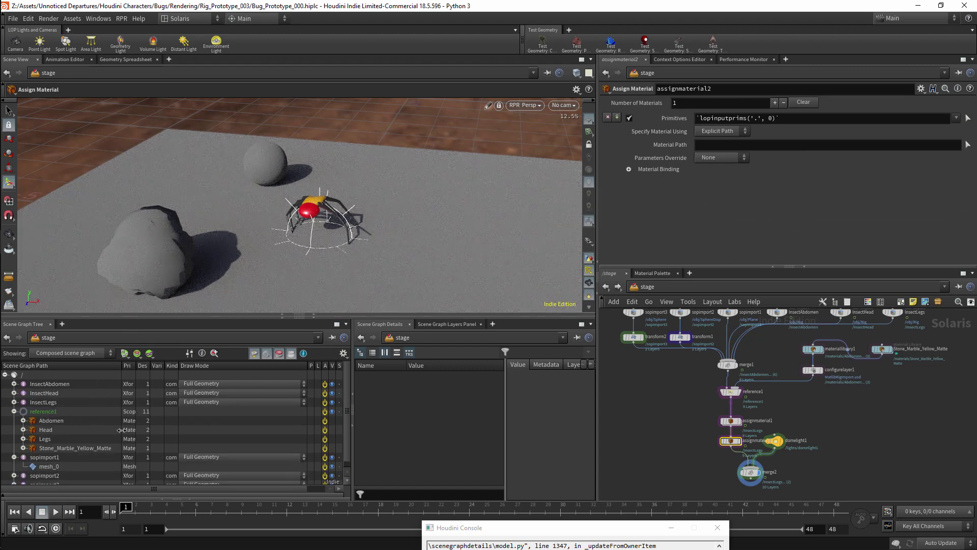
# - Display the SOP imports of the surrounding objects one at a time and rename the SphereDisp import as Rock
pyautogui.moveTo(633, 366); pyautogui.dragTo(651, 407, button='middle')
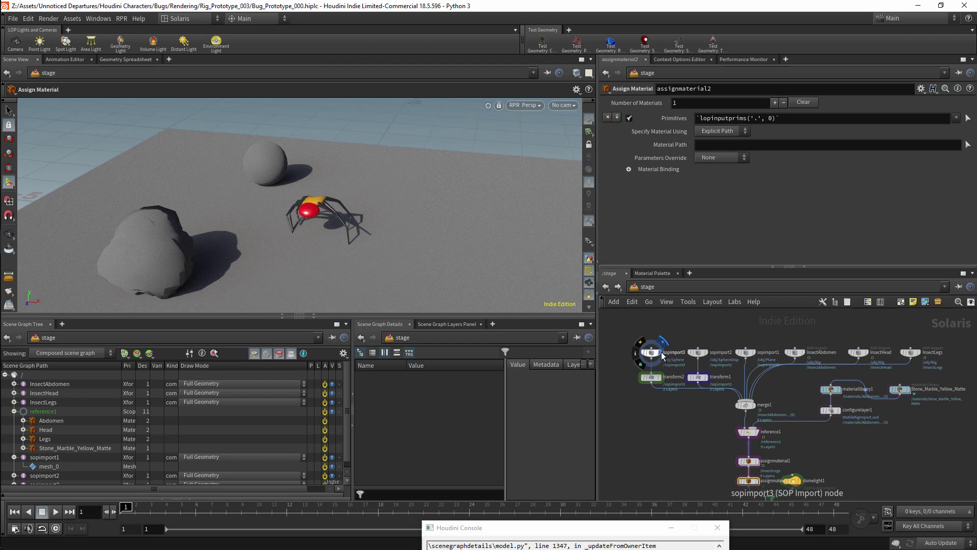
pyautogui.click(662, 341)
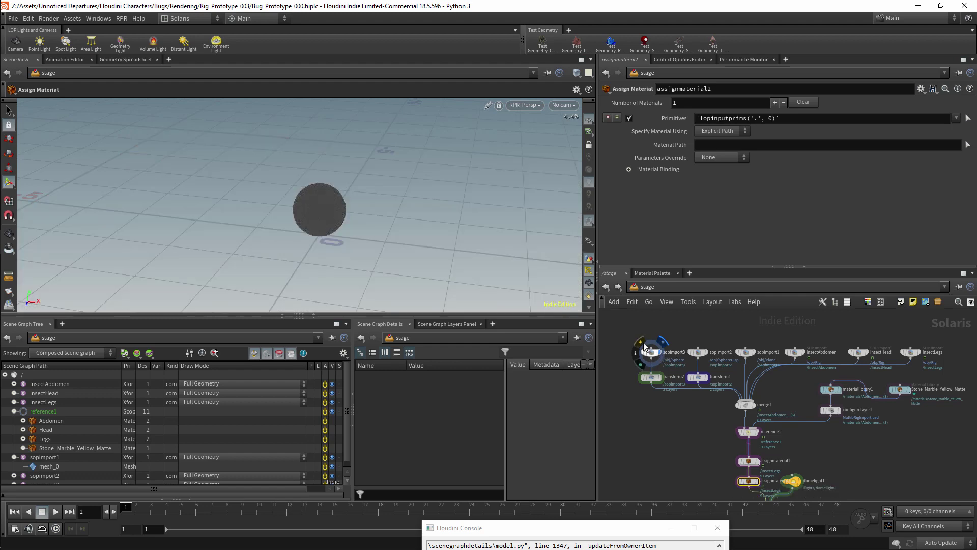
pyautogui.click(708, 351)
pyautogui.click(712, 348)
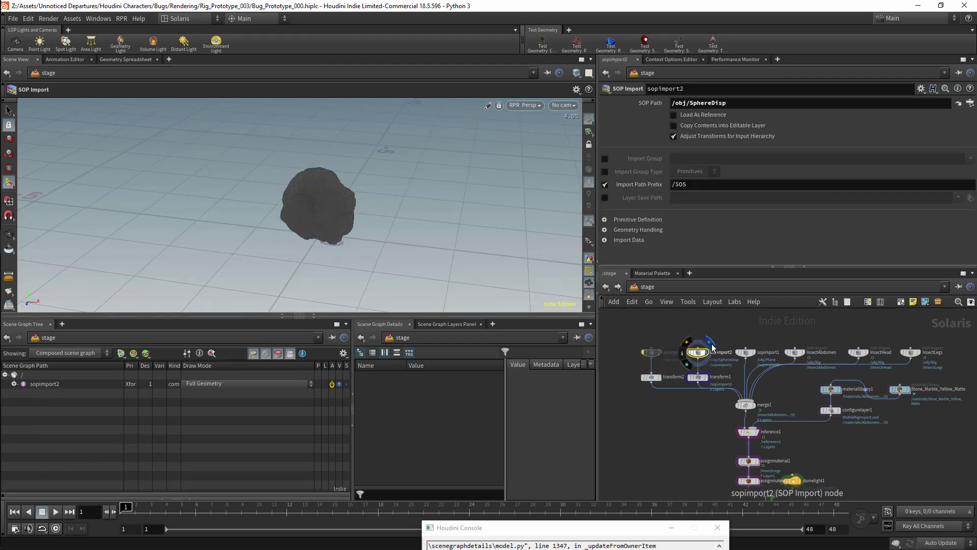
pyautogui.doubleClick(718, 353)
pyautogui.press('BackSpace')
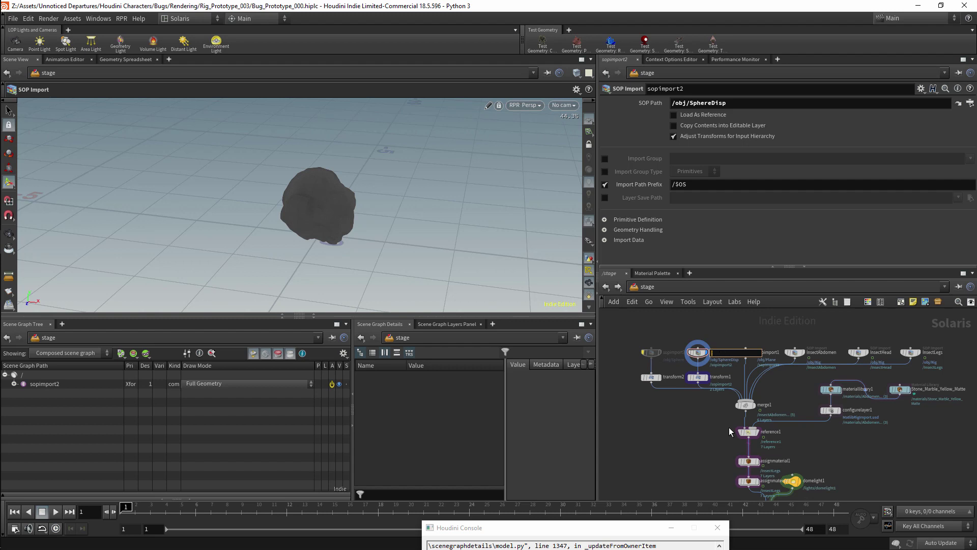
pyautogui.write('Rock')
pyautogui.press('Return')
# - Rename the SOP import node that loads /obj/Sphere as Sphere
pyautogui.click(671, 356)
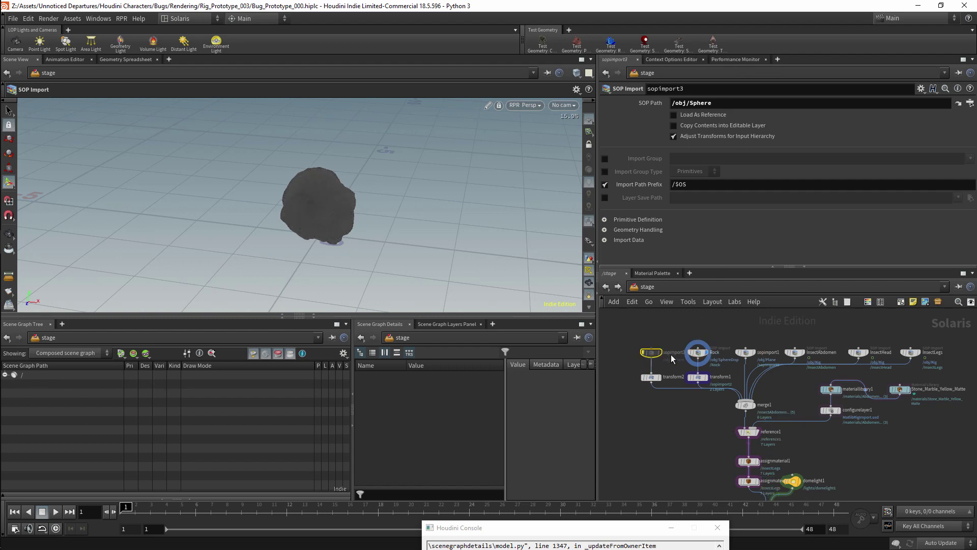
pyautogui.doubleClick(671, 355)
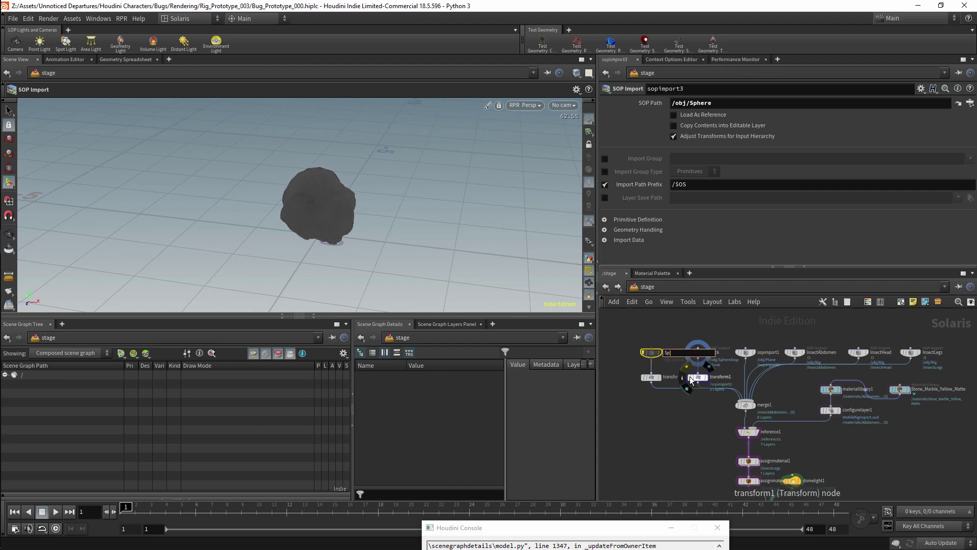
pyautogui.write('Sphere')
pyautogui.press('Return')
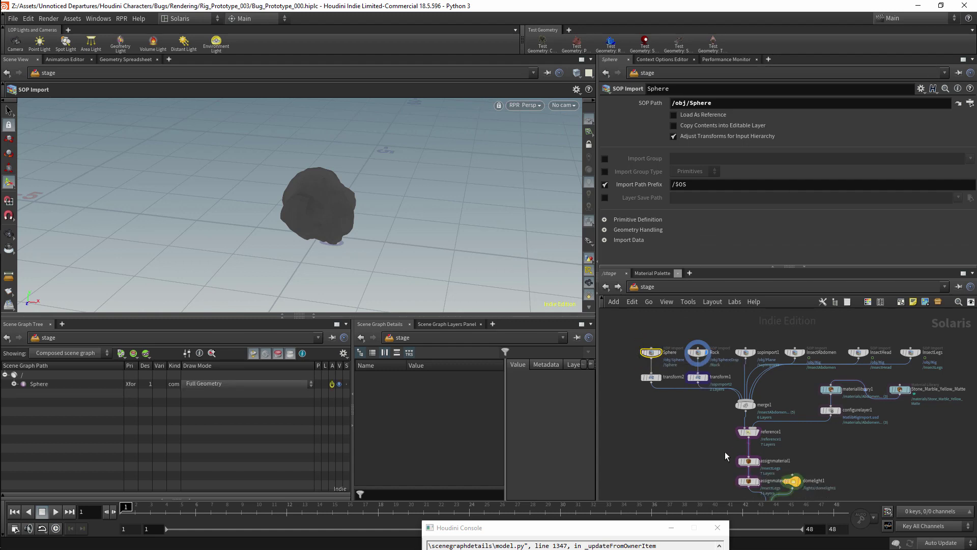
# - In assignmaterial2, assign /reference1/Stone_Marble_Yellow_Matte to the /Rock primitive and display merge2
pyautogui.click(725, 452)
pyautogui.moveTo(703, 472); pyautogui.dragTo(716, 425, button='middle')
pyautogui.click(760, 434)
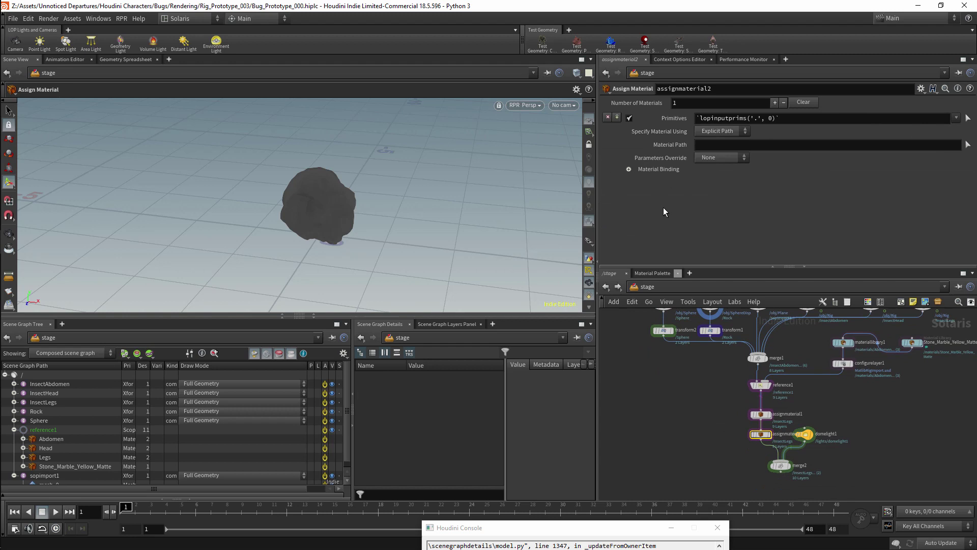
pyautogui.moveTo(77, 467); pyautogui.dragTo(723, 145)
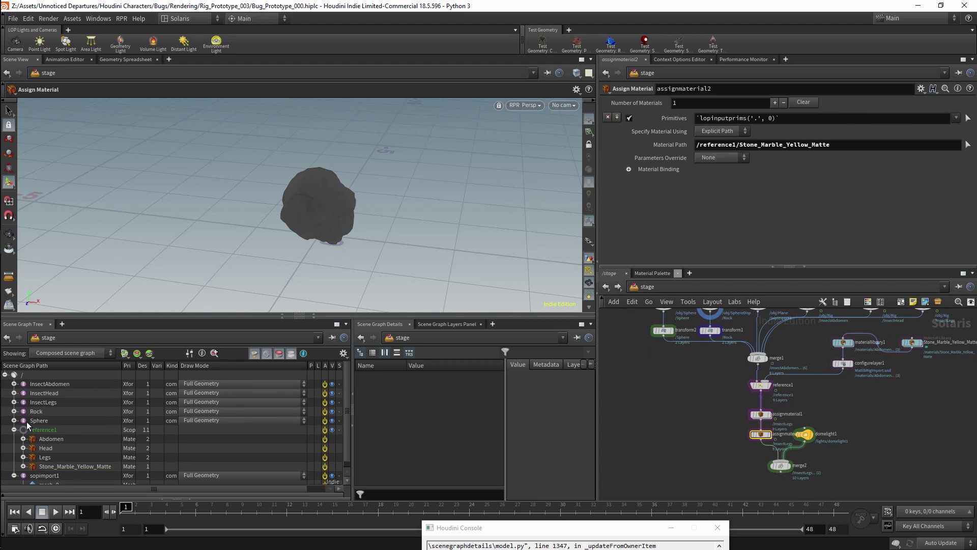
pyautogui.moveTo(733, 117); pyautogui.dragTo(733, 118)
pyautogui.click(786, 470)
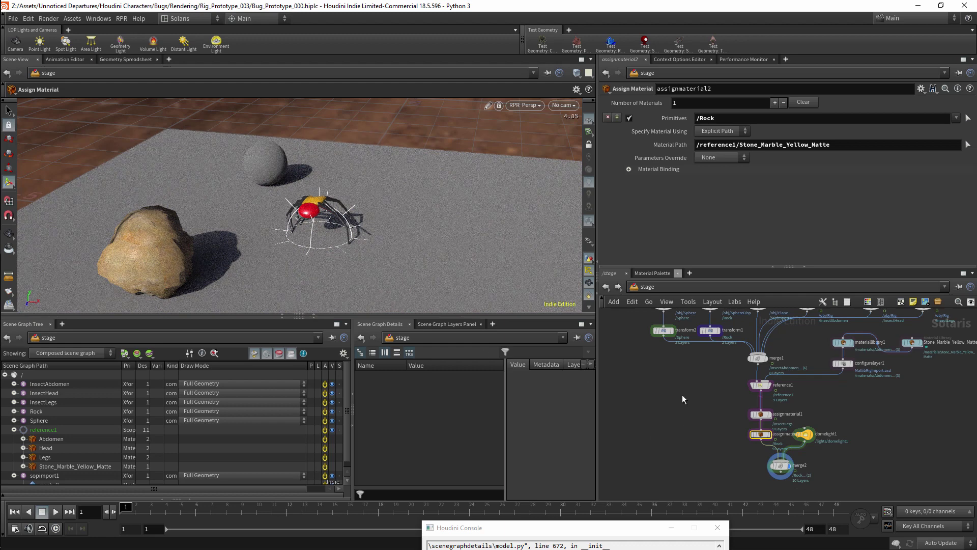
# - Add a second material entry to assignmaterial2 and set its primitive to /sopimport1
pyautogui.moveTo(832, 387)
pyautogui.mouseDown(button='middle')
pyautogui.moveTo(827, 422)
pyautogui.moveTo(831, 396)
pyautogui.mouseUp(button='middle')
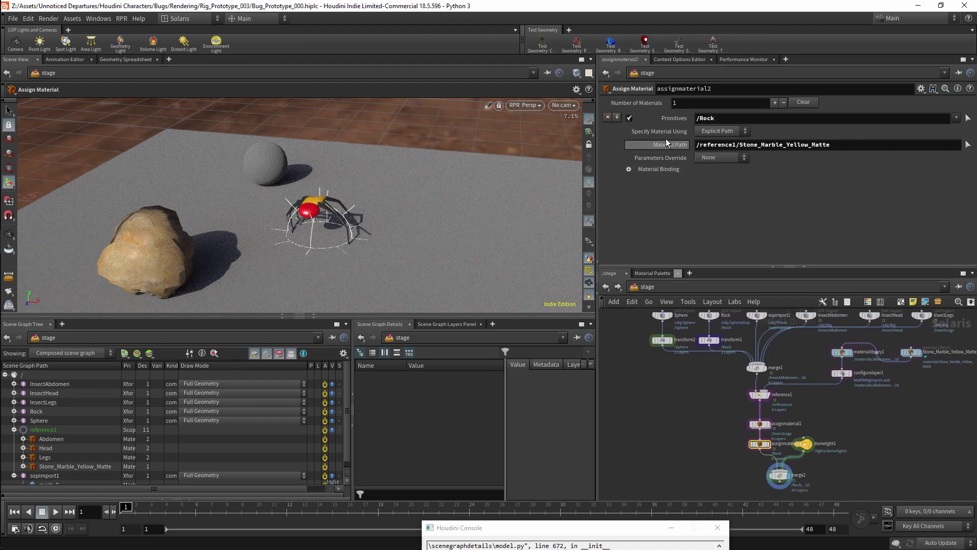
pyautogui.click(616, 118)
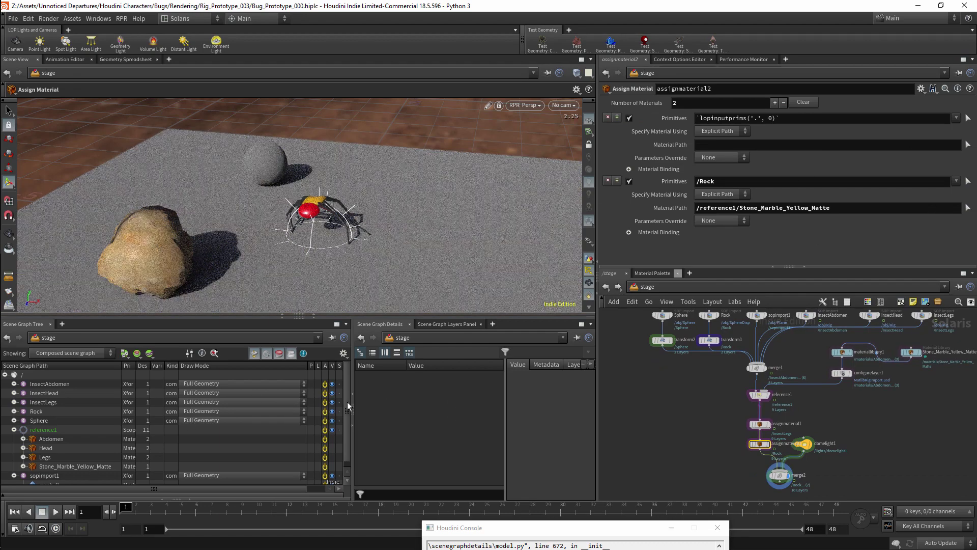
pyautogui.scroll(-1, 80, 452)
pyautogui.moveTo(51, 469); pyautogui.dragTo(749, 118)
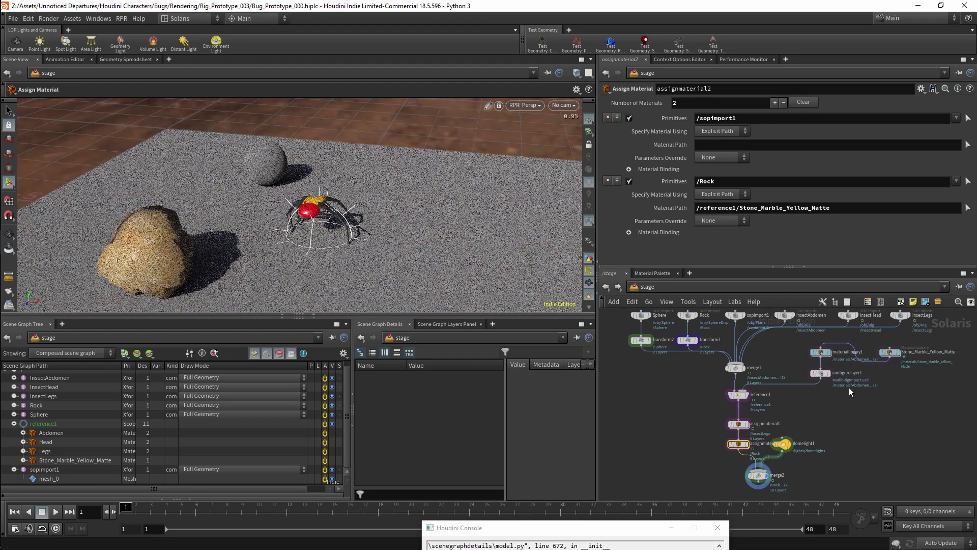
# - Import Brass Polished from the Metals category of the RPR Material Library
pyautogui.click(122, 19)
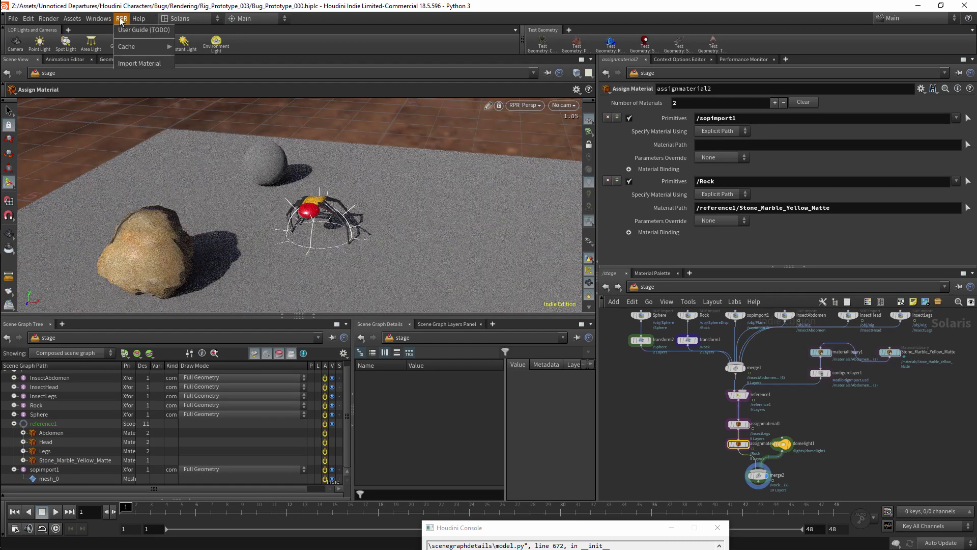
pyautogui.click(133, 63)
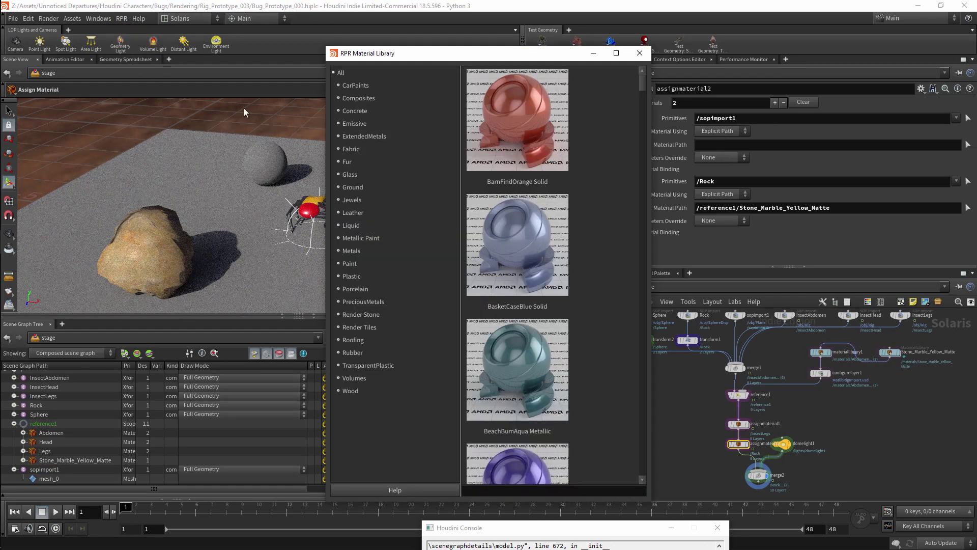
pyautogui.click(355, 253)
pyautogui.moveTo(646, 122); pyautogui.dragTo(645, 217)
pyautogui.moveTo(517, 185); pyautogui.dragTo(890, 329)
# - Place Stone_Marble_Yellow_Matte above materiallibrary1 with Brass_Polished wired in, and move the material nodes away from the main chain
pyautogui.moveTo(821, 334); pyautogui.dragTo(821, 341)
pyautogui.moveTo(890, 334); pyautogui.dragTo(819, 350)
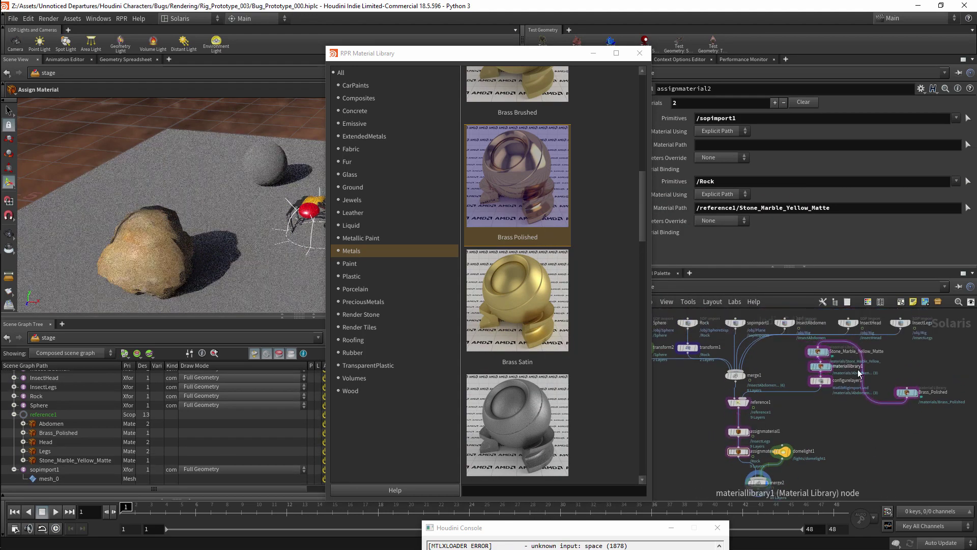
pyautogui.moveTo(859, 375); pyautogui.dragTo(789, 412, button='middle')
pyautogui.moveTo(725, 382); pyautogui.dragTo(849, 438)
pyautogui.moveTo(750, 416); pyautogui.dragTo(894, 418)
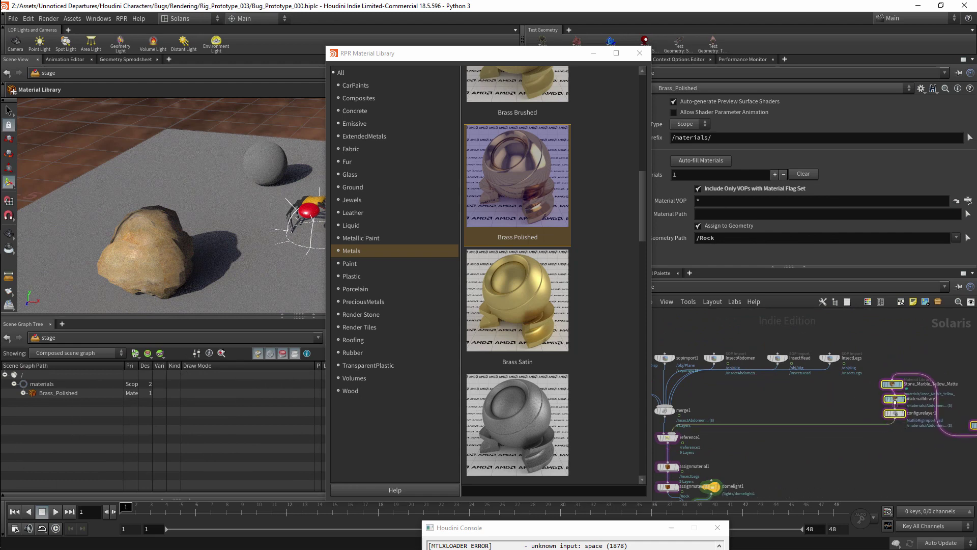
pyautogui.press('l')
pyautogui.click(798, 402)
pyautogui.moveTo(793, 456); pyautogui.dragTo(893, 440, button='middle')
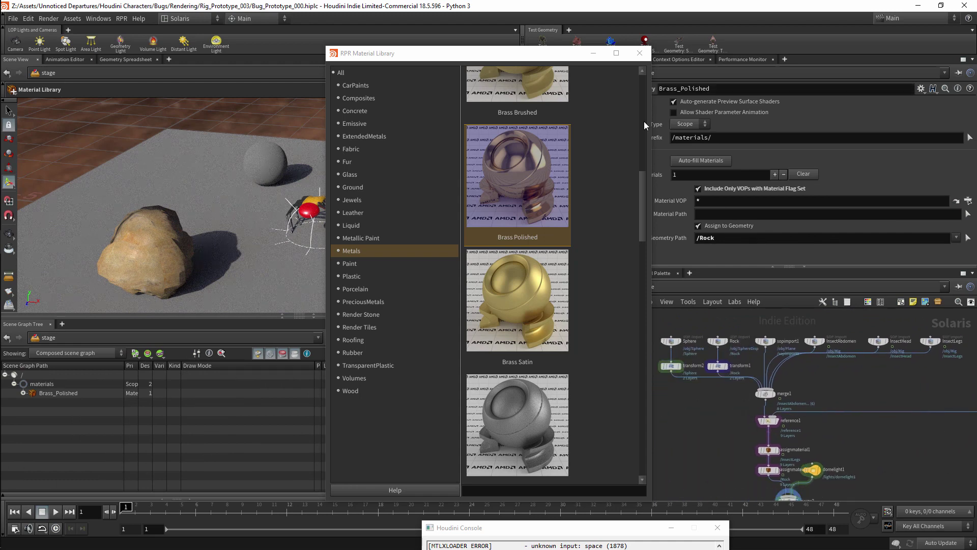
# - Close the RPR Material Library and set Brass_Polished as the material of the /sopimport1 entry in assignmaterial2
pyautogui.click(651, 69)
pyautogui.click(766, 469)
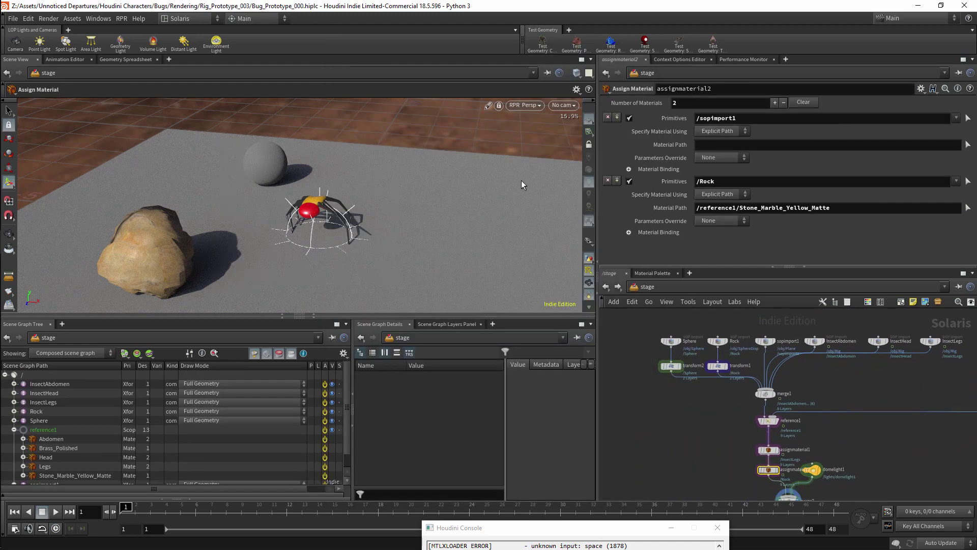
pyautogui.moveTo(62, 448); pyautogui.dragTo(711, 147)
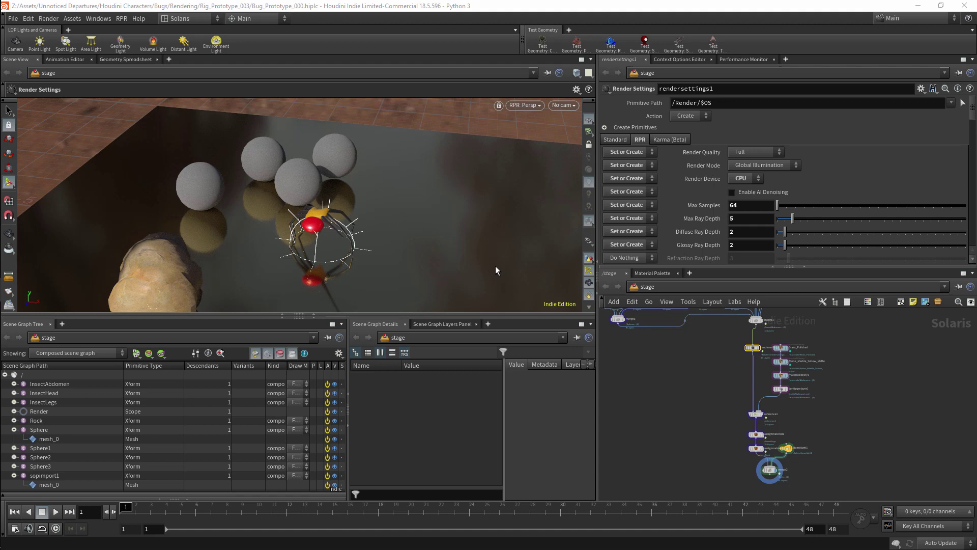
# - Add a new Material Library node in empty space beside the existing material chain
pyautogui.scroll(3, 854, 386)
pyautogui.press('Tab')
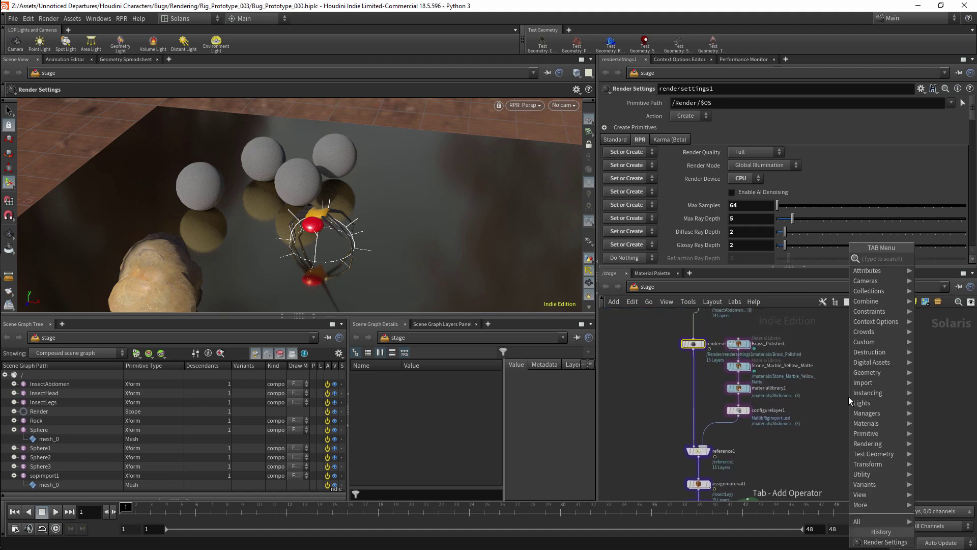
pyautogui.write('mat')
pyautogui.press('Return')
pyautogui.click(879, 407)
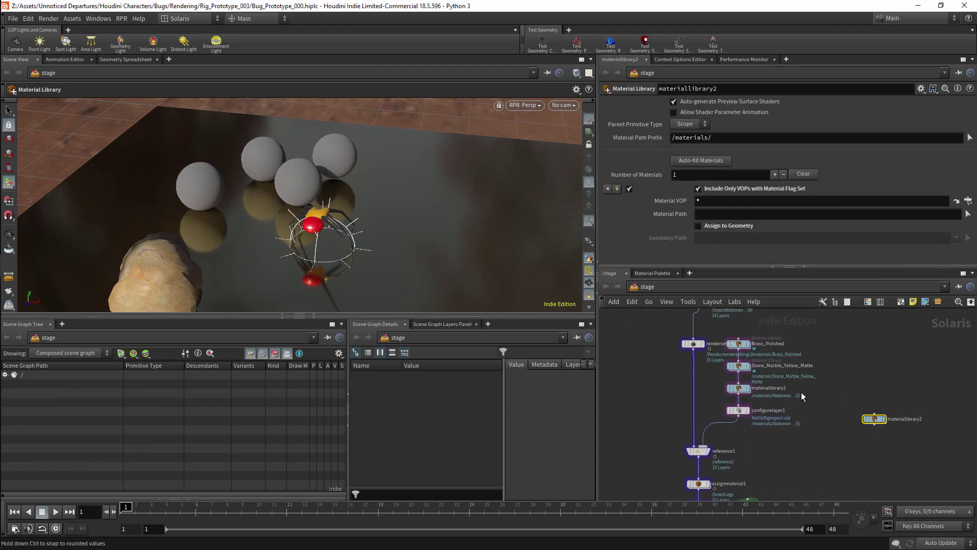
# - Duplicate configurelayer1 and connect the copy below materiallibrary2 so that it feeds into reference1
pyautogui.moveTo(879, 406); pyautogui.dragTo(876, 393)
pyautogui.keyDown('alt'); pyautogui.moveTo(741, 412); pyautogui.dragTo(858, 409); pyautogui.keyUp('alt')
pyautogui.moveTo(859, 418)
pyautogui.mouseDown()
pyautogui.moveTo(704, 447)
pyautogui.moveTo(870, 415)
pyautogui.mouseUp()
pyautogui.click(870, 397)
pyautogui.click(871, 413)
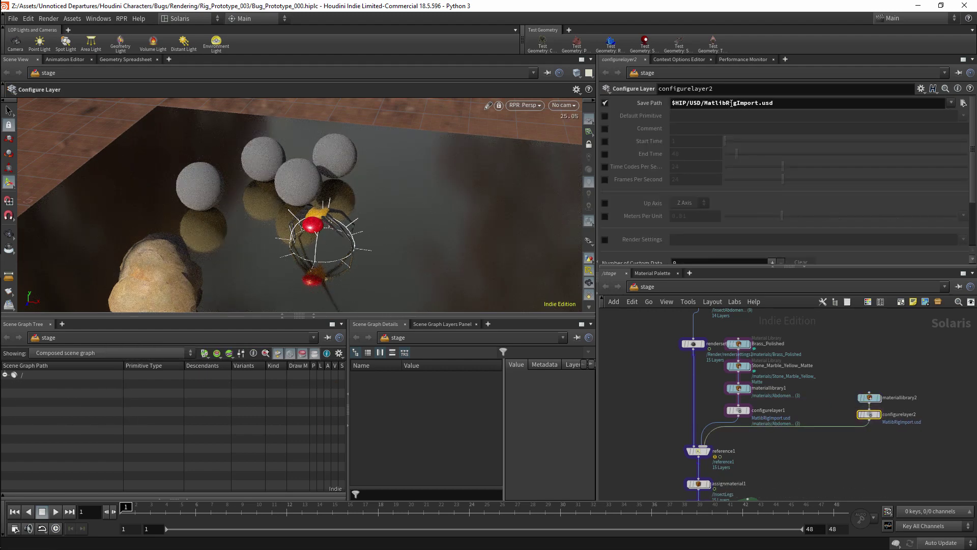
# - Set the save path of configurelayer2 to $HIP/USD/MatlibImport.usd
pyautogui.moveTo(737, 102); pyautogui.dragTo(726, 103)
pyautogui.press('BackSpace')
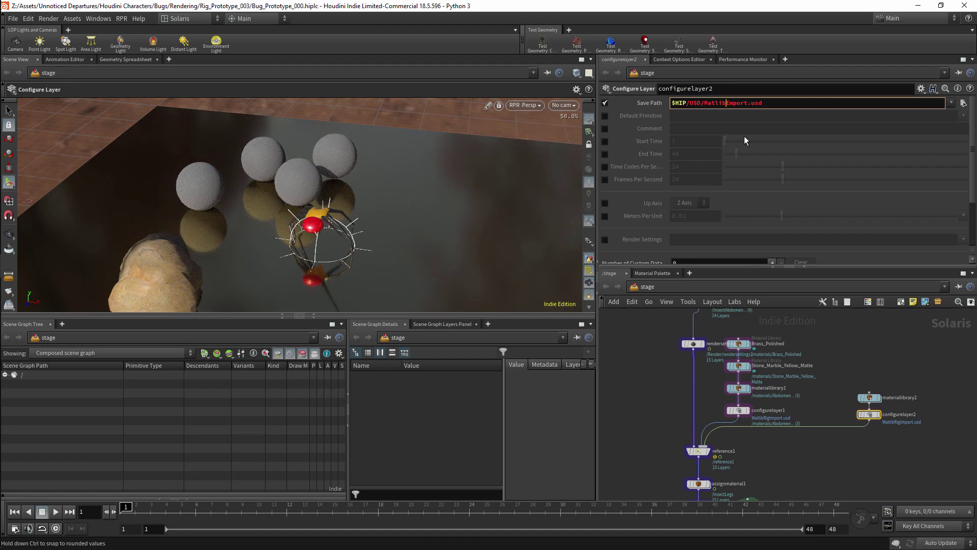
pyautogui.press('Return')
# - Go inside materiallibrary2 and add a Principled Shader node
pyautogui.click(870, 397)
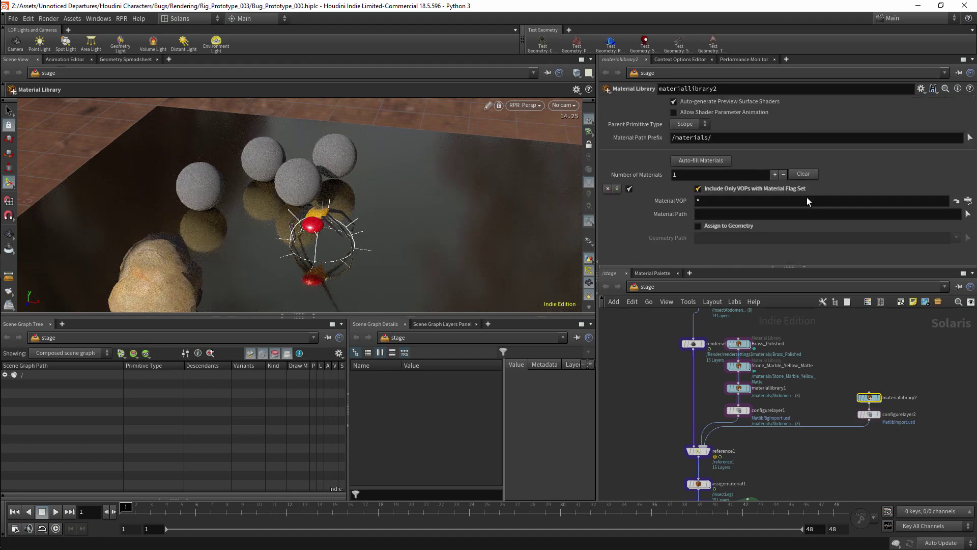
pyautogui.doubleClick(871, 398)
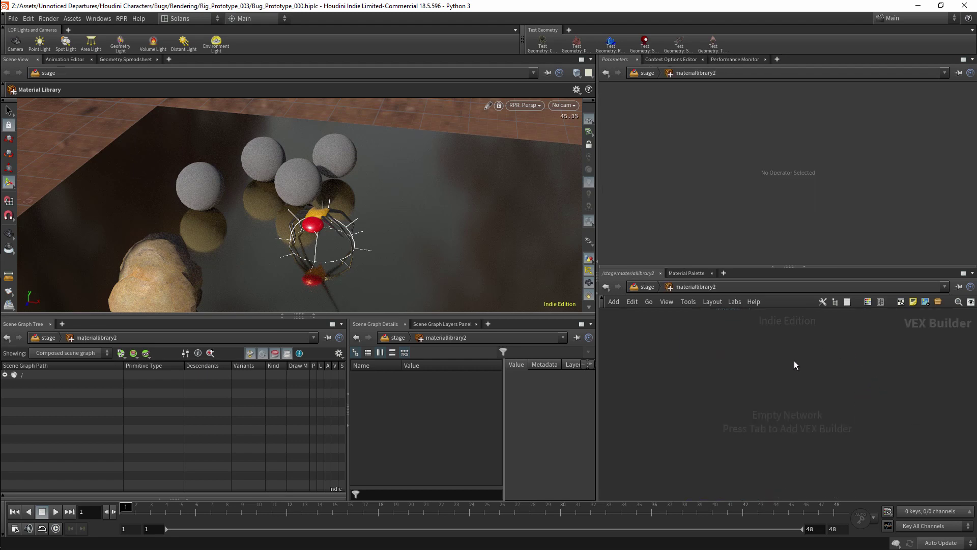
pyautogui.press('Tab')
pyautogui.write('prin')
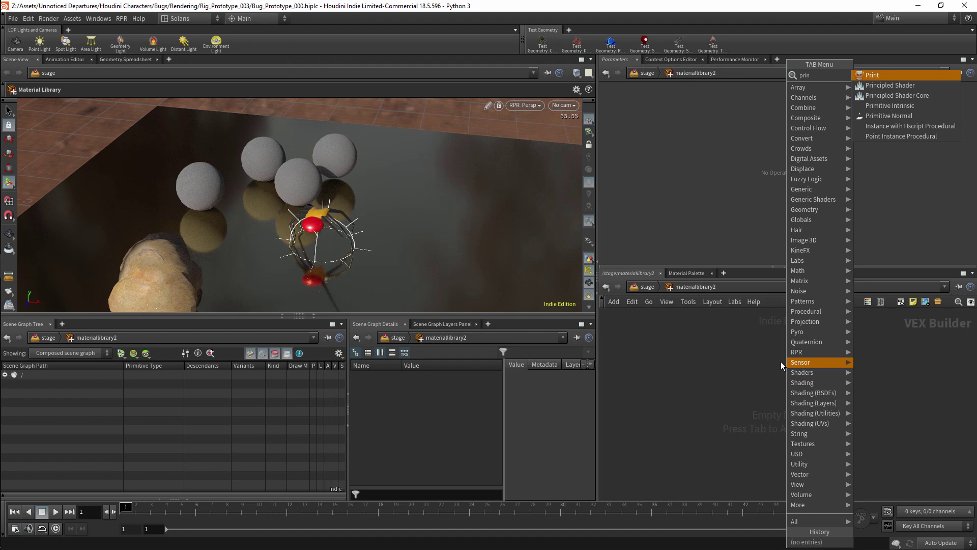
pyautogui.press('Return')
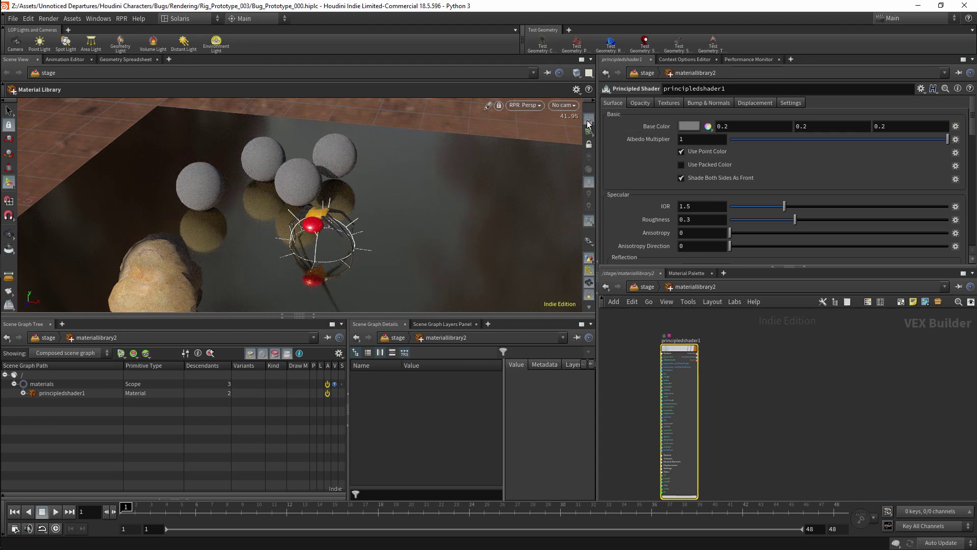
# - Switch the viewport renderer from RPR to Karma (Beta)
pyautogui.click(526, 106)
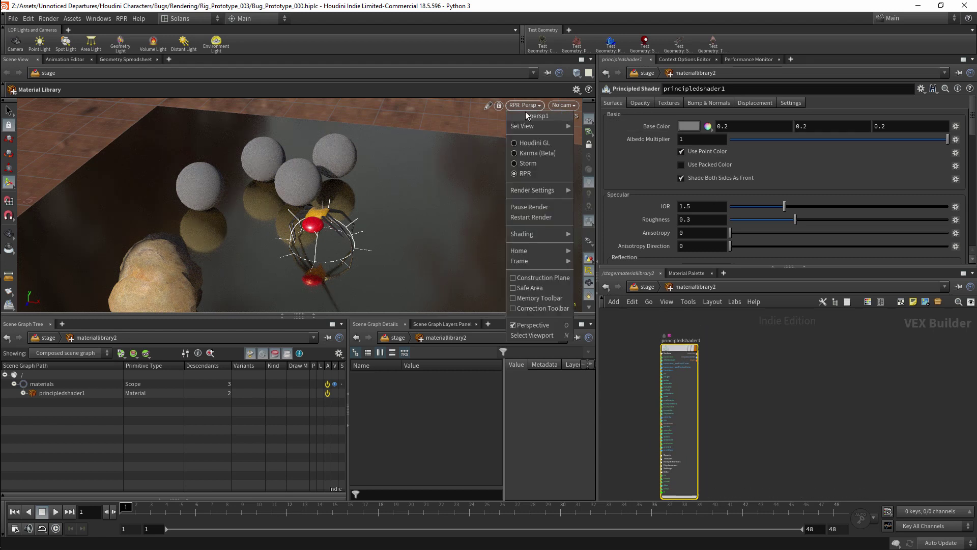
pyautogui.click(528, 154)
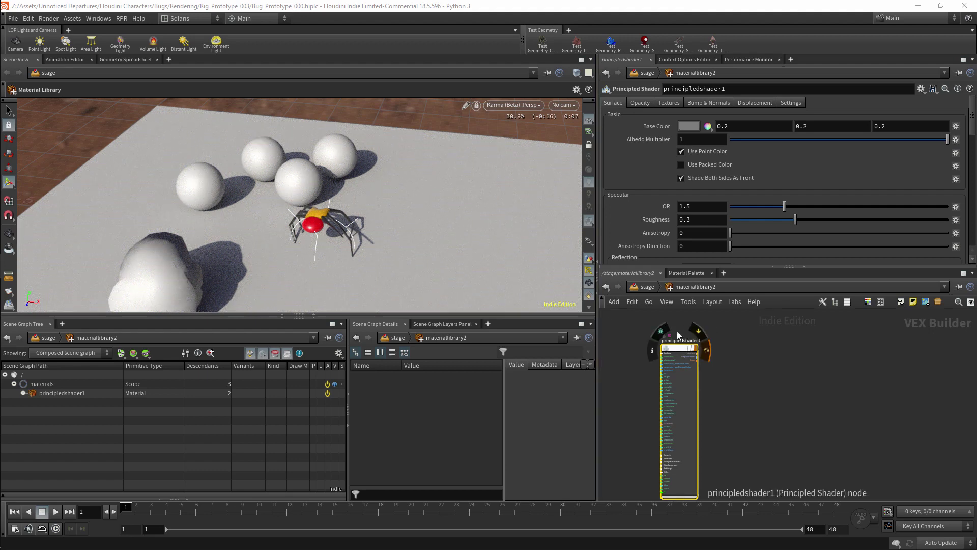
# - Set the principled shader's base color to red and its emission color to yellow (FFFF00)
pyautogui.click(687, 126)
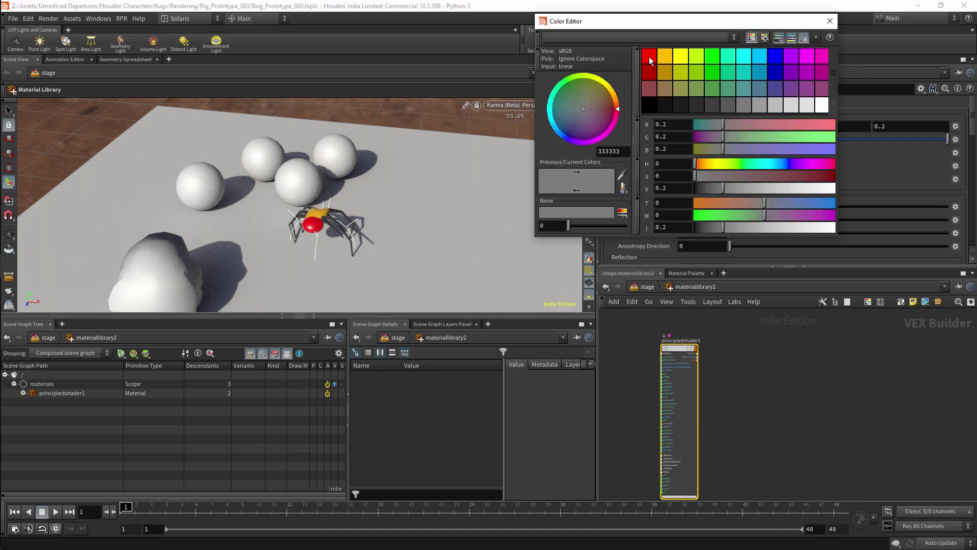
pyautogui.click(649, 51)
pyautogui.moveTo(971, 124); pyautogui.dragTo(971, 216)
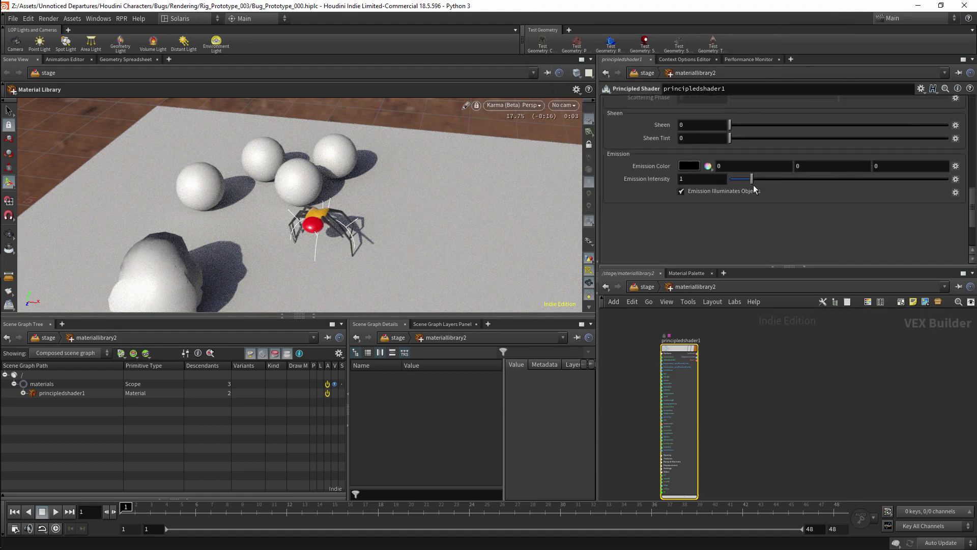
pyautogui.click(687, 167)
pyautogui.click(681, 55)
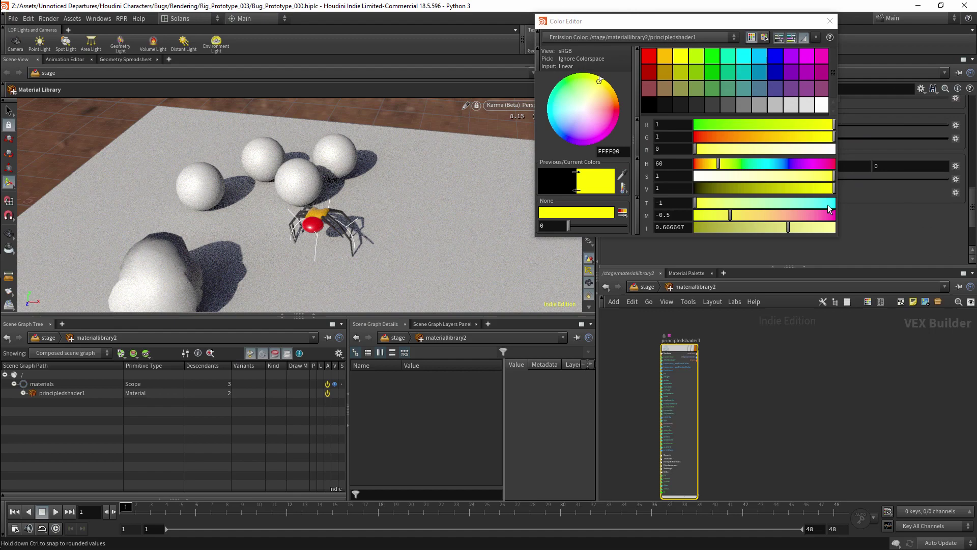
# - Return to the stage network and insert an Assign Material node between the second Assign Material node and merge2
pyautogui.click(830, 21)
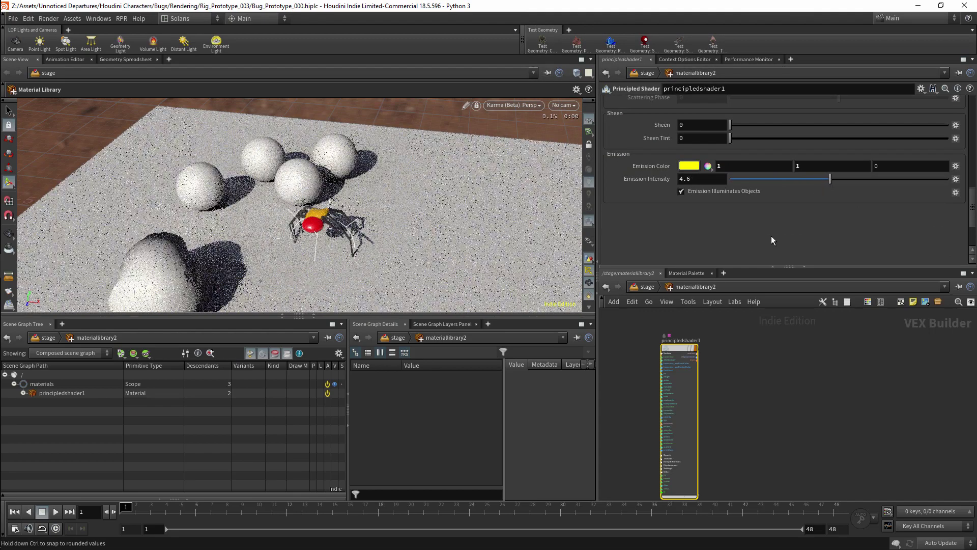
pyautogui.click(643, 290)
pyautogui.moveTo(772, 487); pyautogui.dragTo(771, 388, button='middle')
pyautogui.press('Tab')
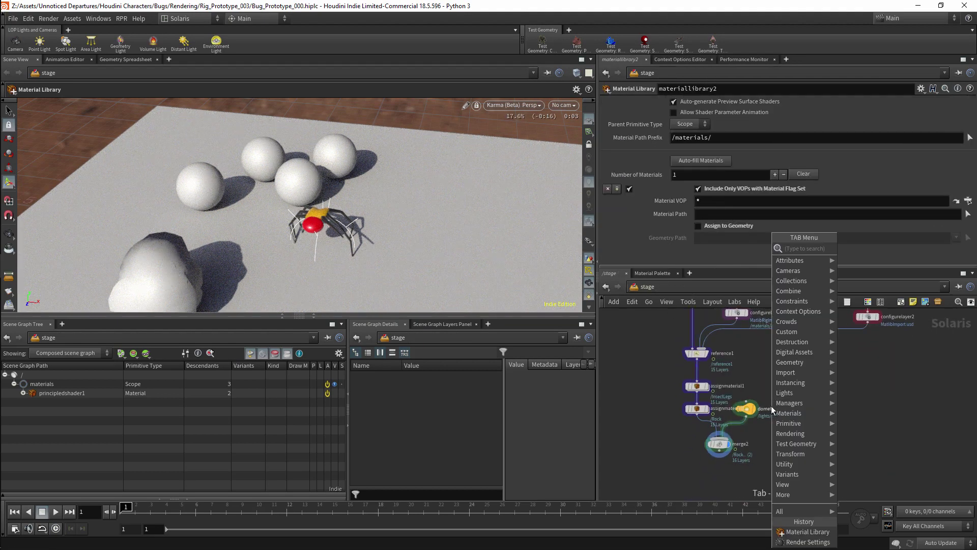
pyautogui.write('ass')
pyautogui.press('Return')
pyautogui.click(697, 429)
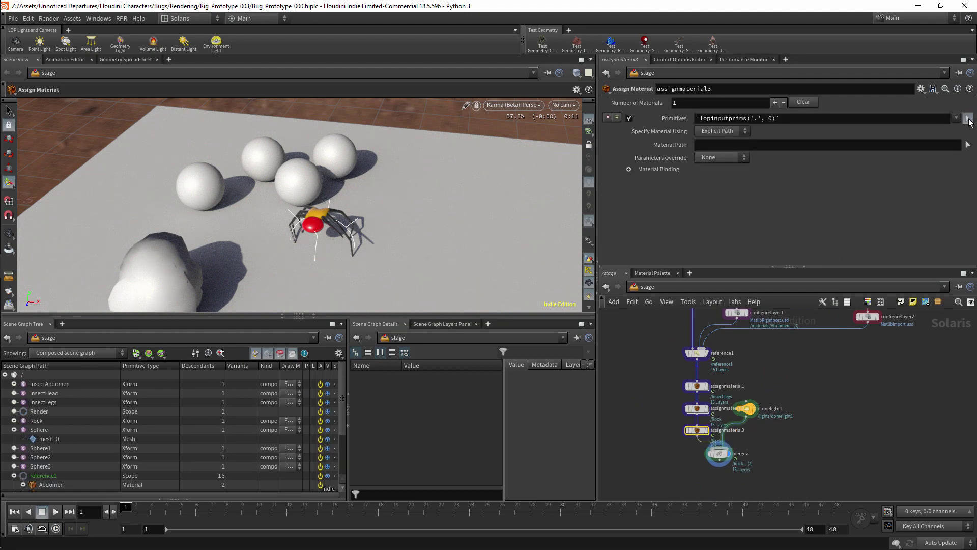
# - Assign the material /reference1/principledshader1 to the primitive /Sphere2/mesh_0 in assignmaterial3
pyautogui.click(968, 117)
pyautogui.click(201, 188)
pyautogui.press('Return')
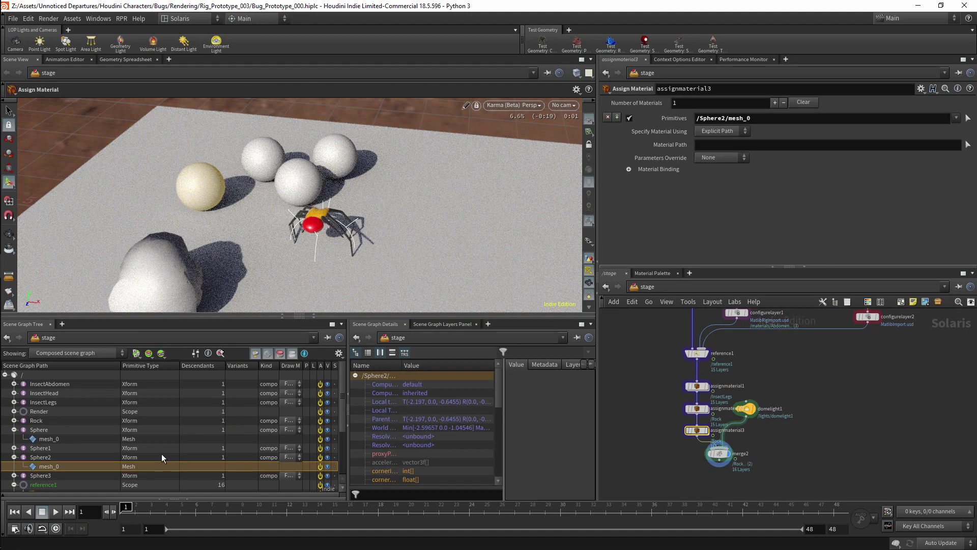
pyautogui.moveTo(344, 422); pyautogui.dragTo(349, 463)
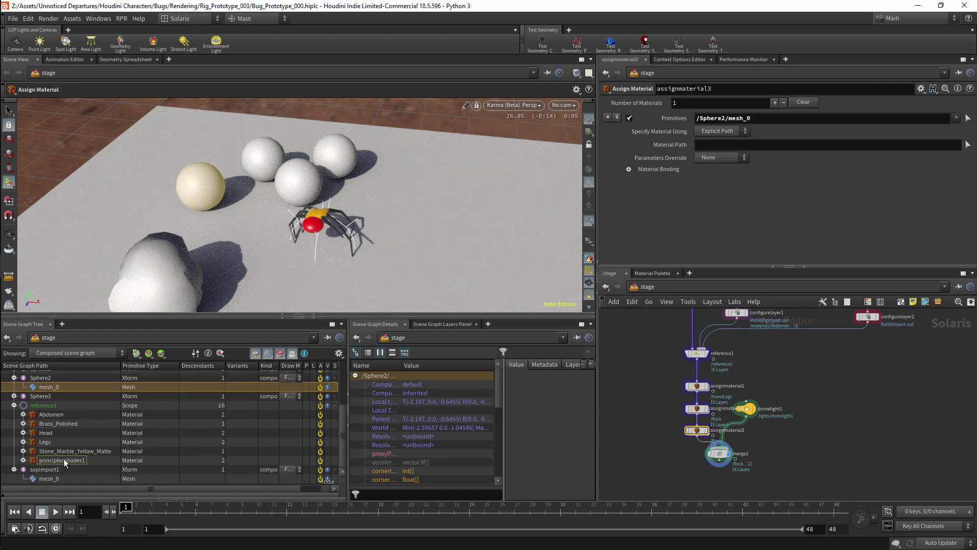
pyautogui.moveTo(63, 460); pyautogui.dragTo(758, 148)
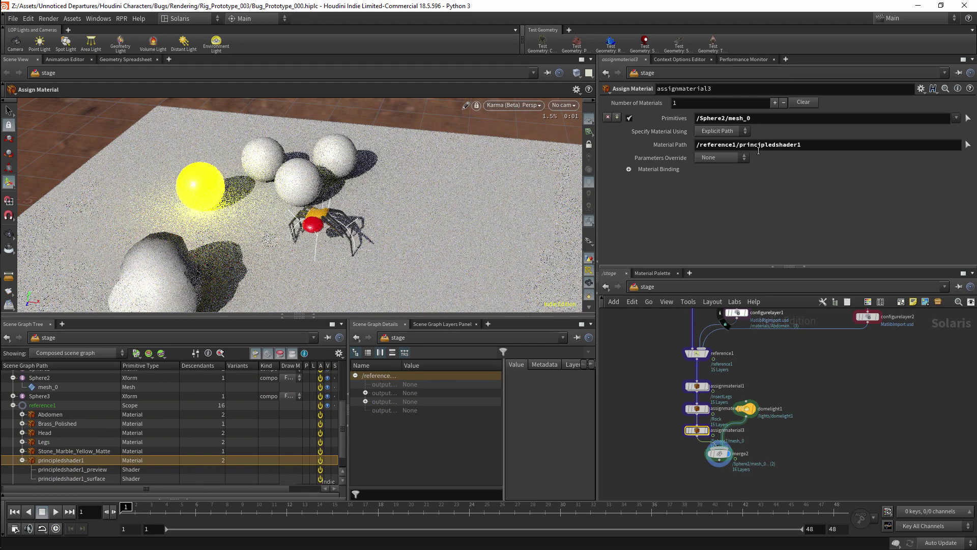
# - Clear the material entries of materiallibrary2 and auto-fill the list from its own network
pyautogui.moveTo(872, 349); pyautogui.dragTo(859, 394, button='middle')
pyautogui.click(861, 367)
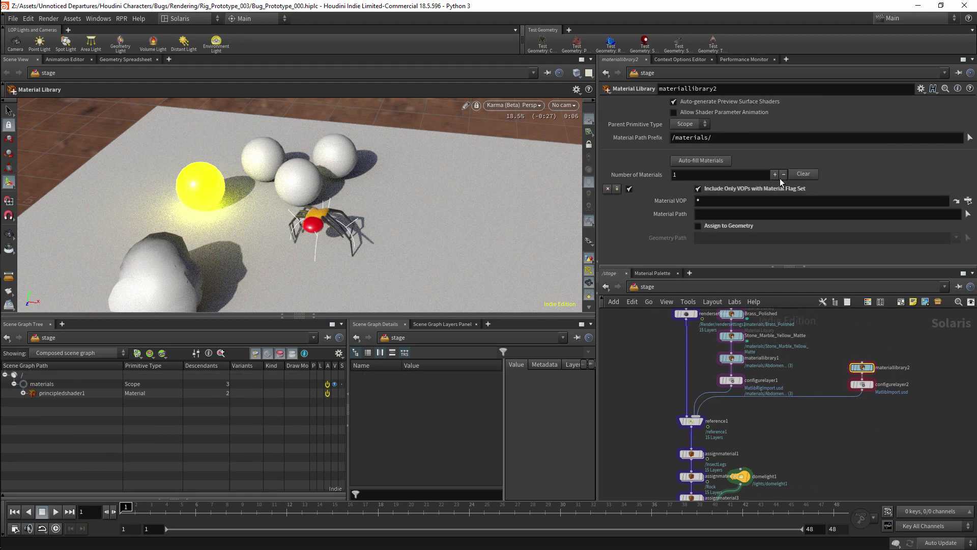
pyautogui.click(810, 175)
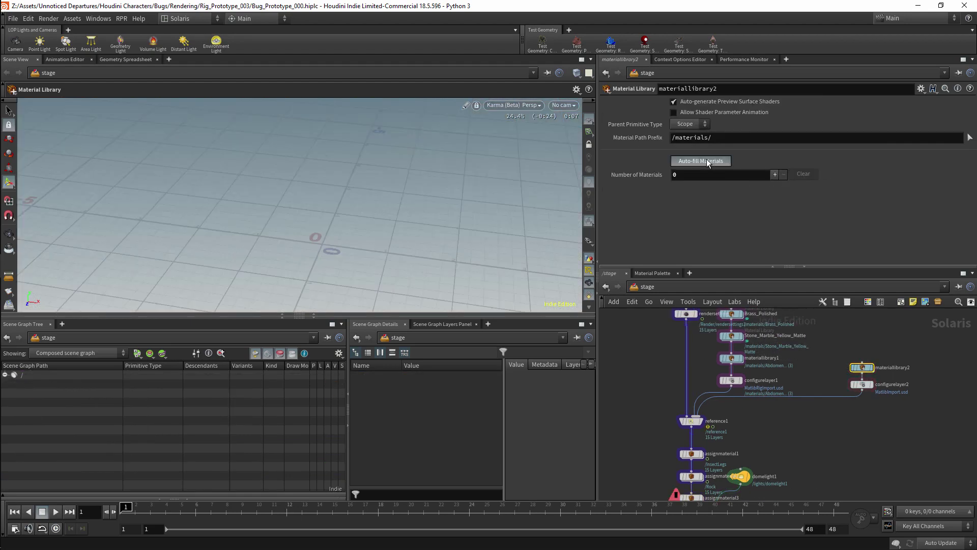
pyautogui.click(701, 161)
pyautogui.click(761, 196)
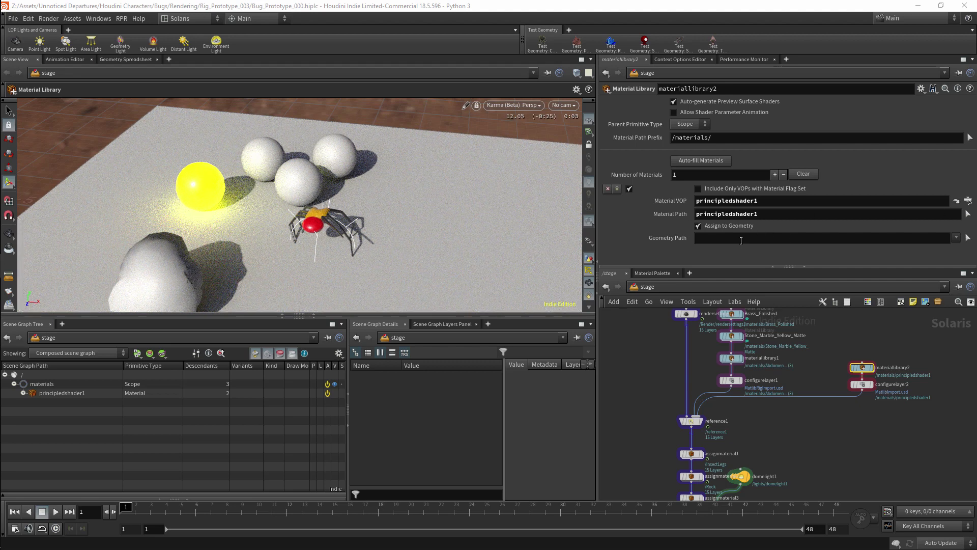
# - Switch the viewport renderer from Karma (Beta) to RPR
pyautogui.click(513, 105)
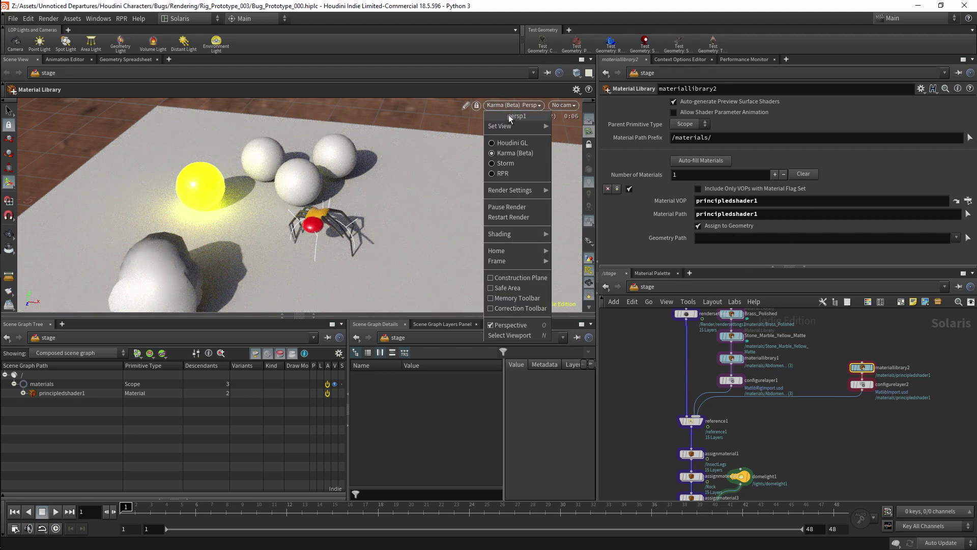
pyautogui.click(507, 177)
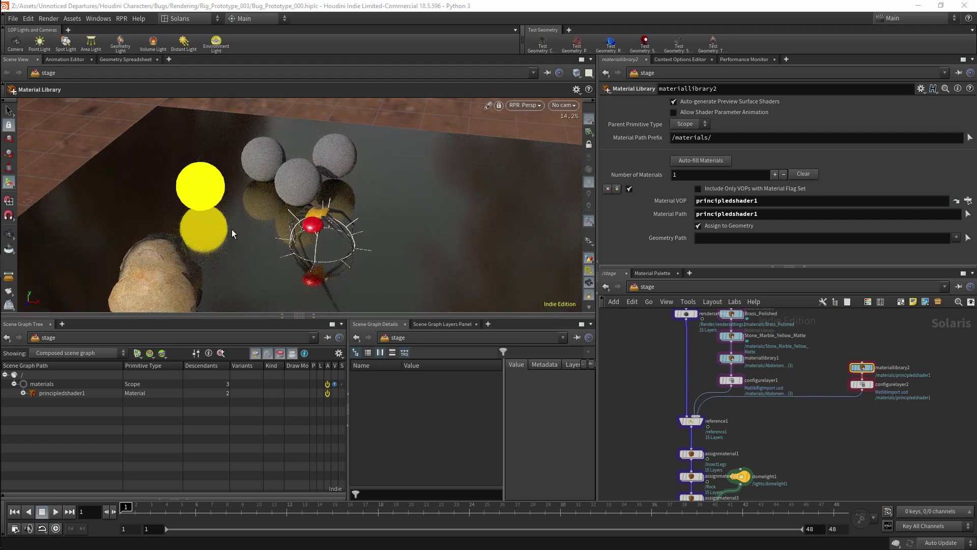
# - Go inside materiallibrary2 and add an RPR Toon shader node beside the principled shader
pyautogui.doubleClick(861, 367)
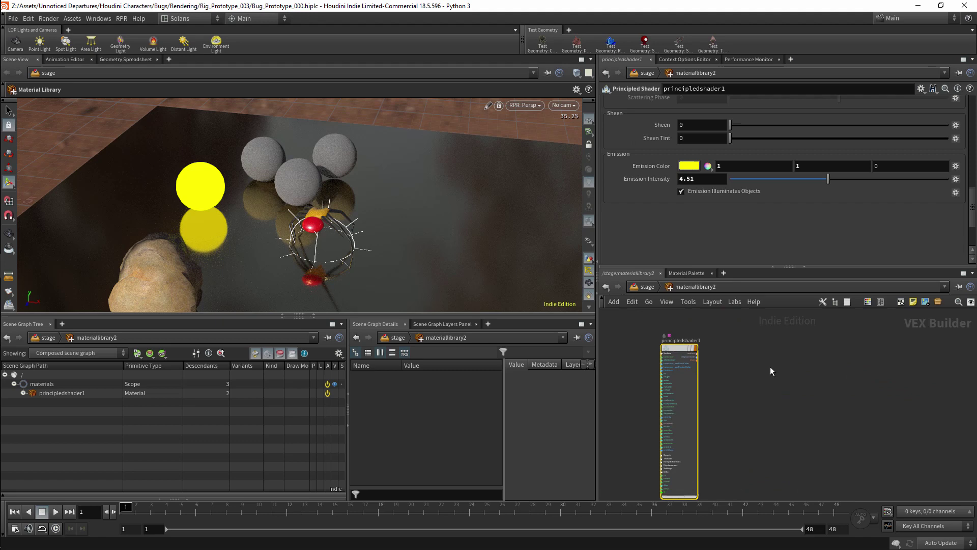
pyautogui.press('Tab')
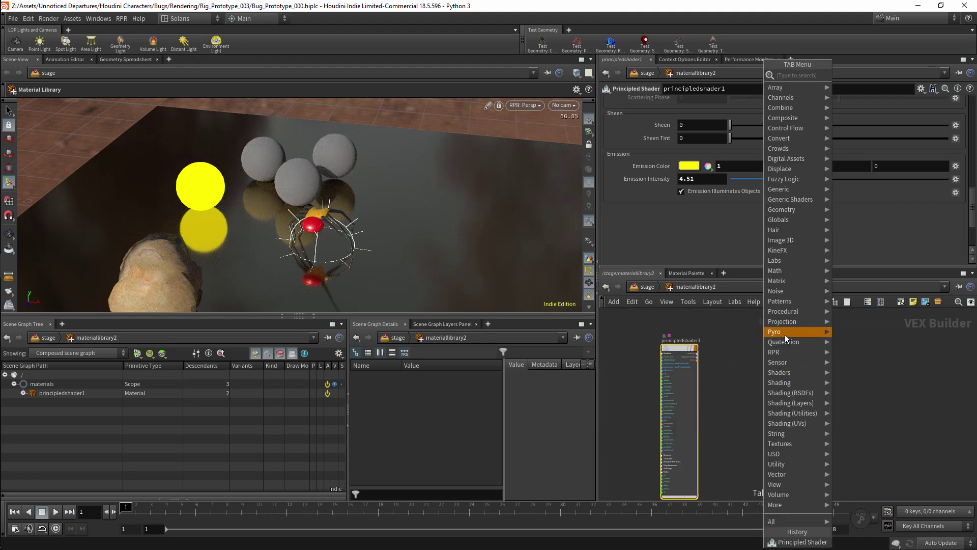
pyautogui.moveTo(784, 352)
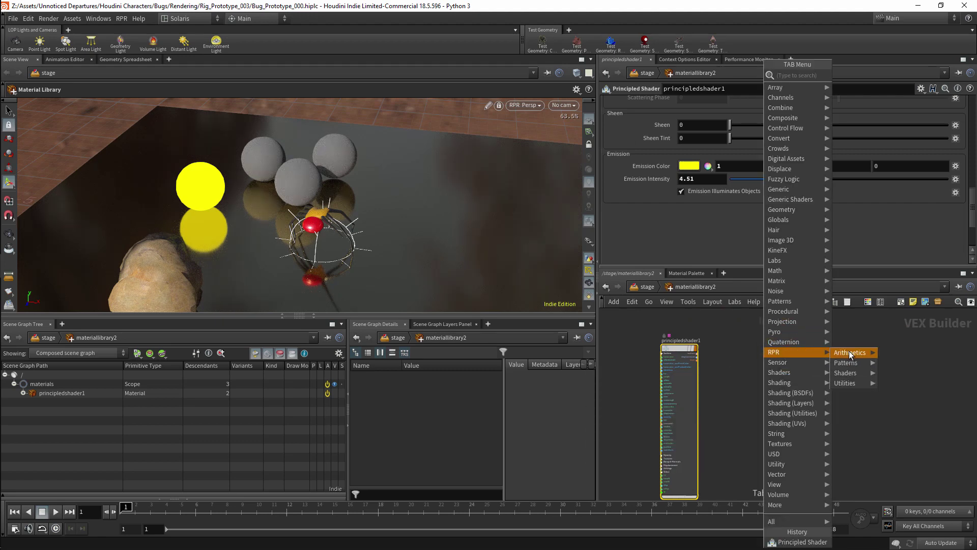
pyautogui.moveTo(856, 374)
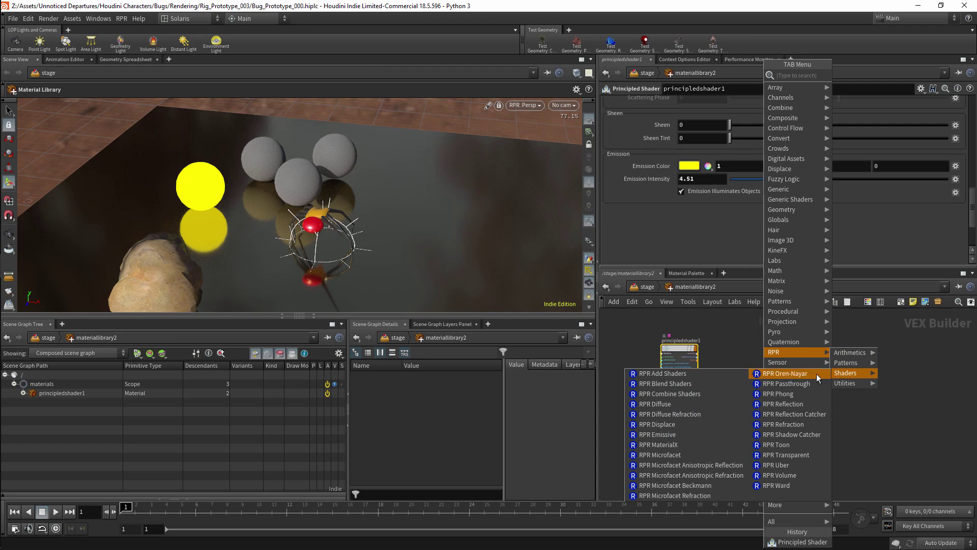
pyautogui.click(786, 444)
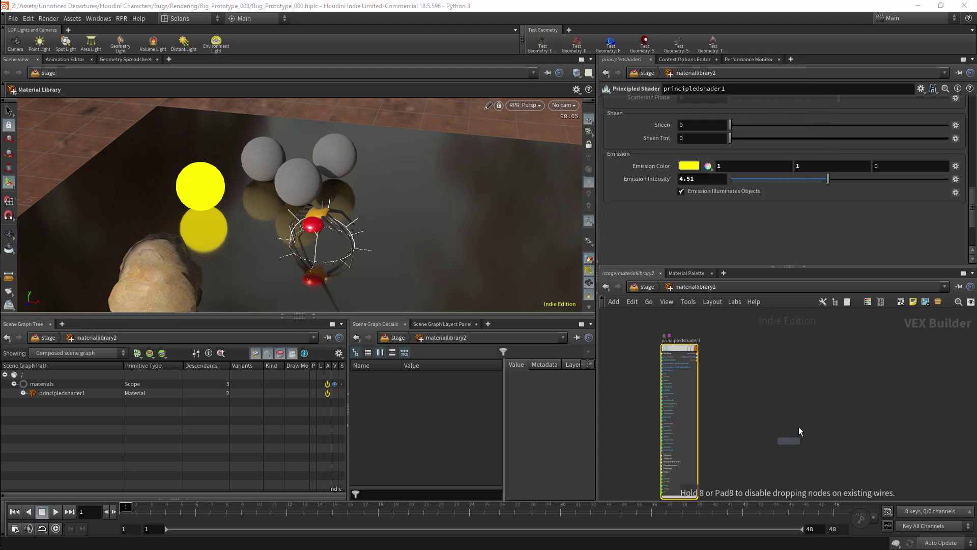
pyautogui.click(825, 358)
pyautogui.moveTo(825, 357); pyautogui.dragTo(852, 350)
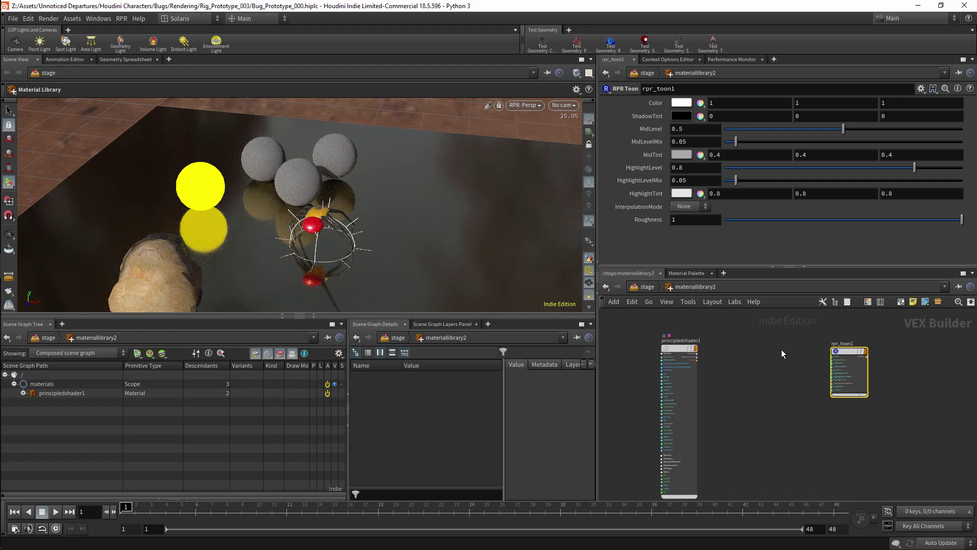
# - Add an RPR Uber shader node between the principled shader and the toon shader
pyautogui.click(785, 249)
pyautogui.press('Tab')
pyautogui.moveTo(810, 373)
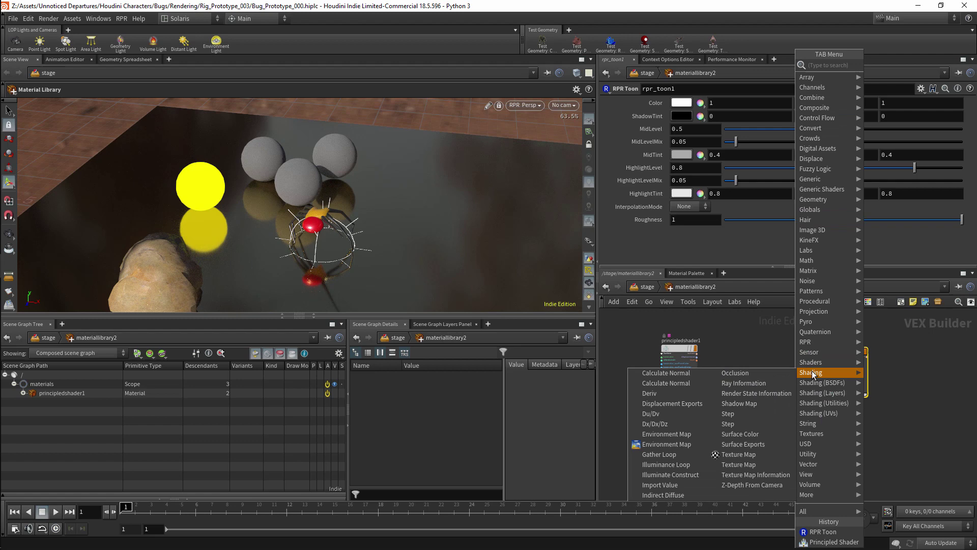
pyautogui.moveTo(805, 342)
pyautogui.moveTo(881, 364)
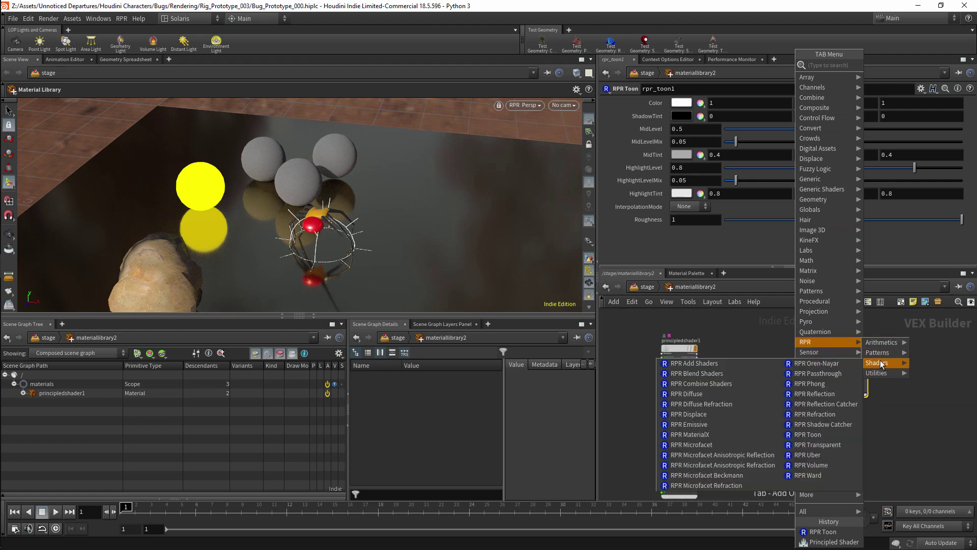
pyautogui.click(822, 454)
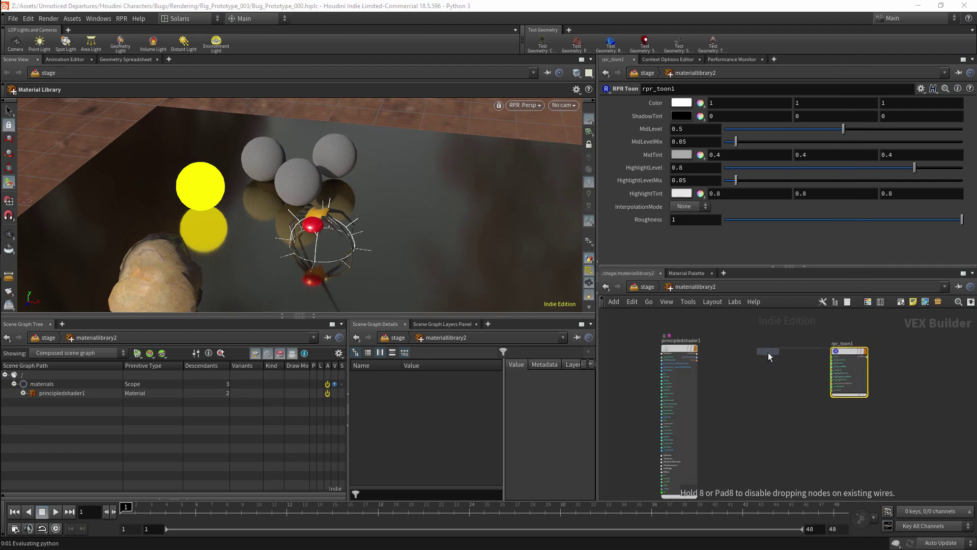
pyautogui.click(770, 351)
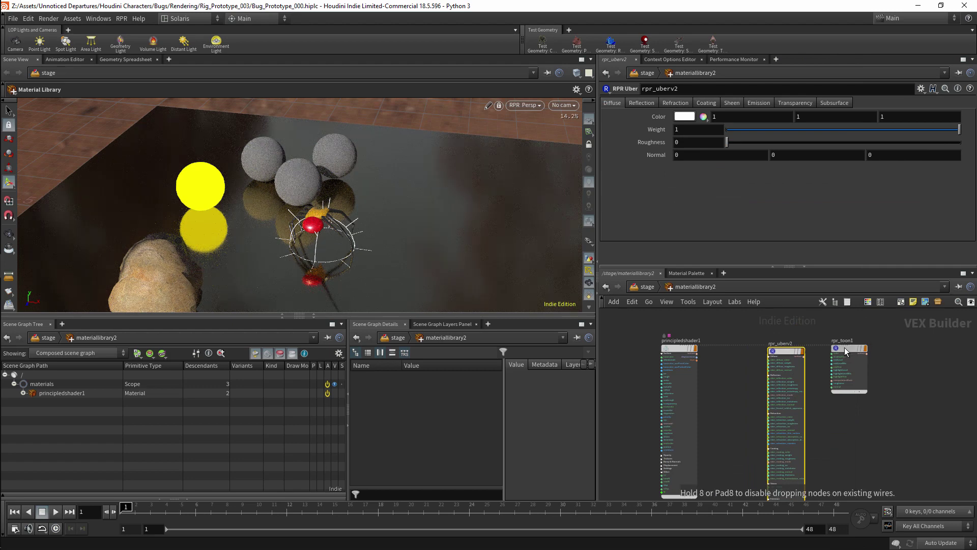
# - Add an RPR MaterialX node on the far side of the toon shader
pyautogui.press('Tab')
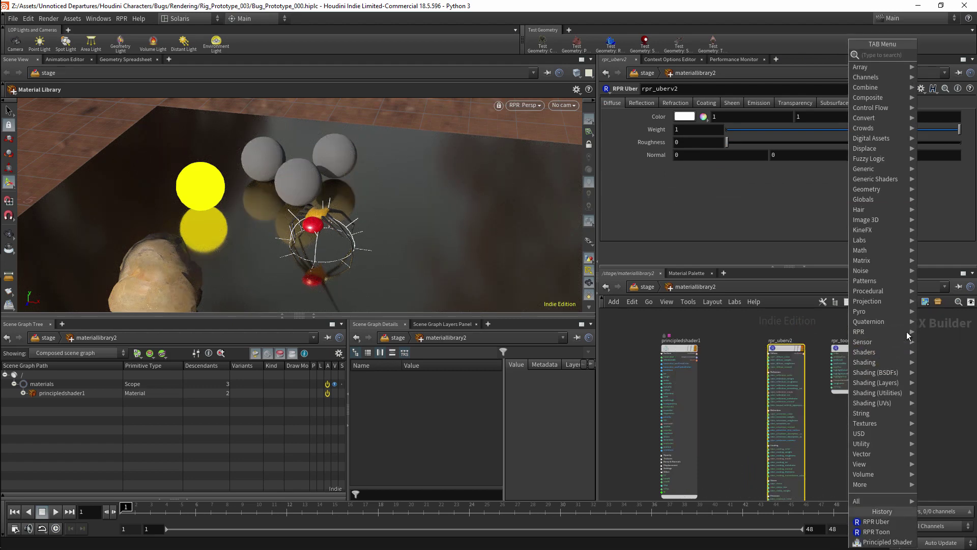
pyautogui.moveTo(908, 331)
pyautogui.moveTo(941, 353)
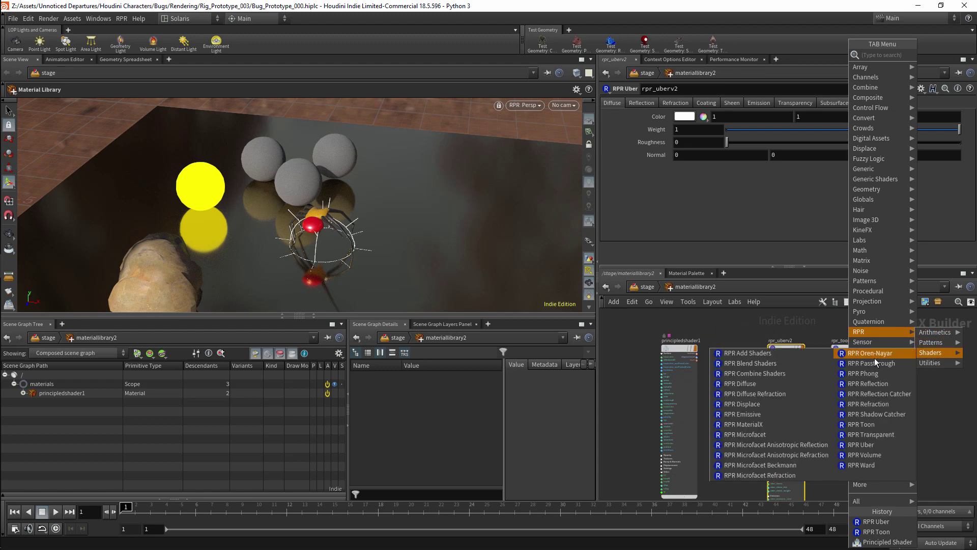
pyautogui.click(764, 424)
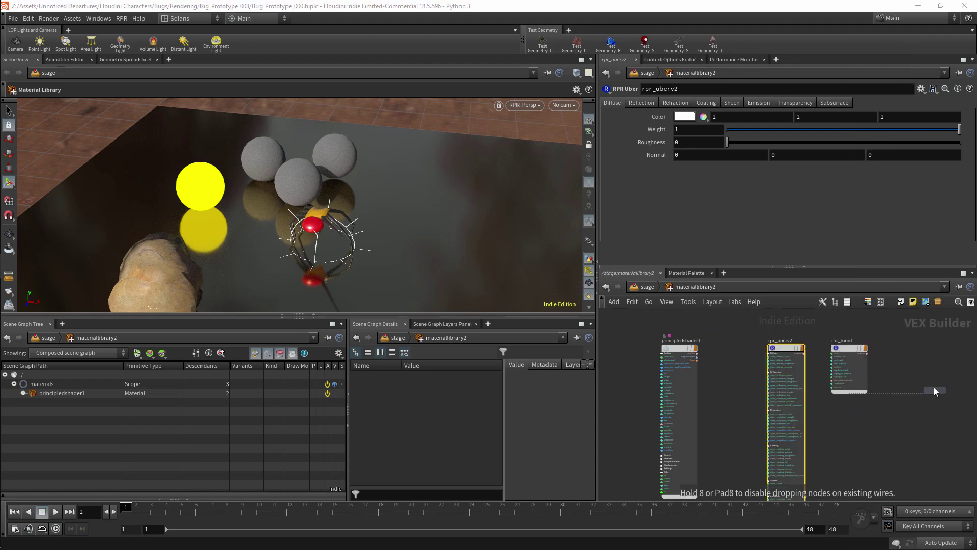
pyautogui.click(926, 368)
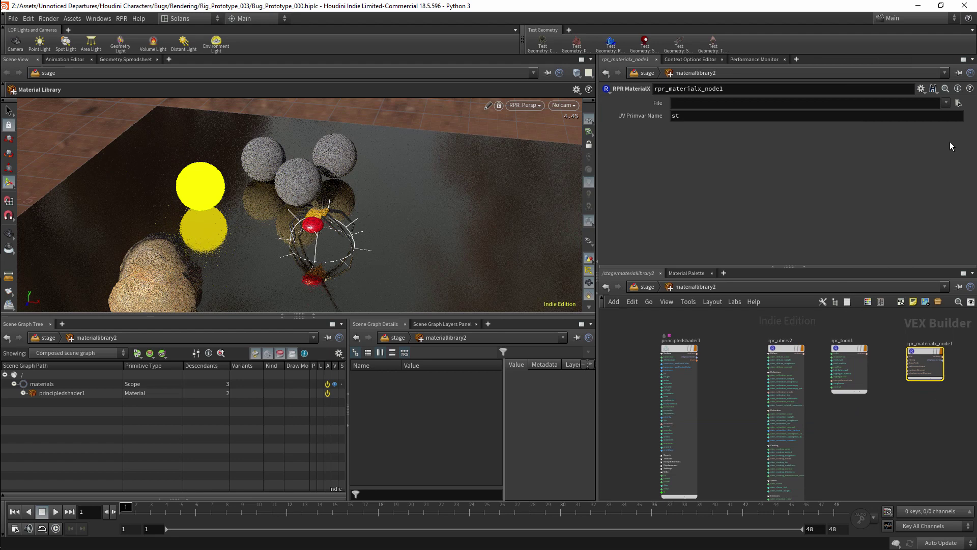
# - Load Emissive_Fluorescent_Magenta.mtlx from C:/hdRpr-Houdini/MaterialLibrary/Materials/ into the RPR MaterialX node
pyautogui.click(958, 103)
pyautogui.click(612, 87)
pyautogui.doubleClick(737, 71)
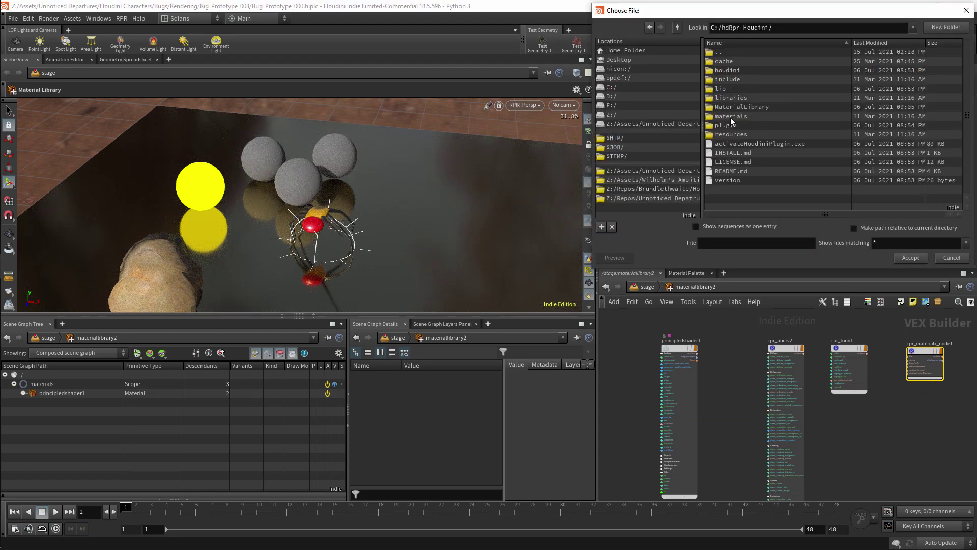
pyautogui.doubleClick(745, 104)
pyautogui.doubleClick(736, 60)
pyautogui.moveTo(968, 46); pyautogui.dragTo(963, 95)
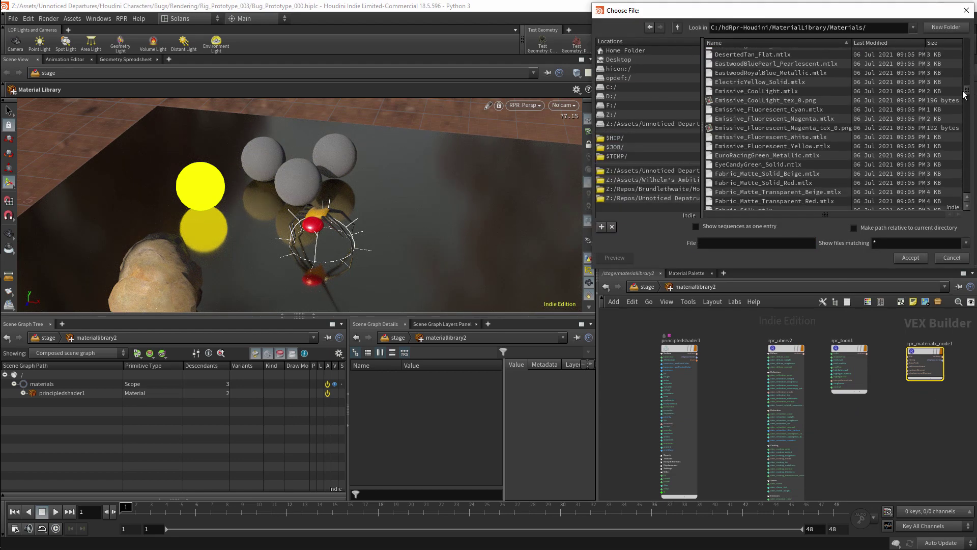
pyautogui.click(785, 110)
pyautogui.press('Down')
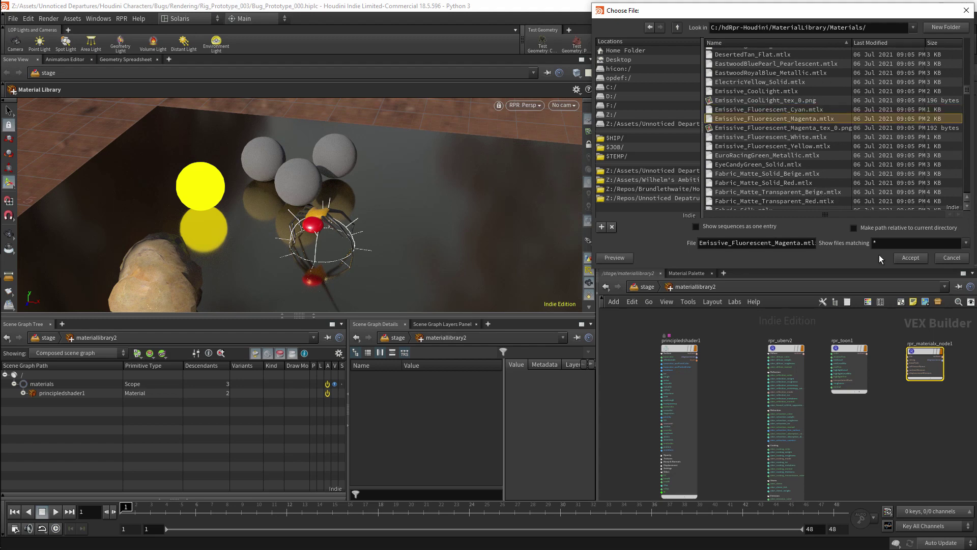
pyautogui.click(911, 258)
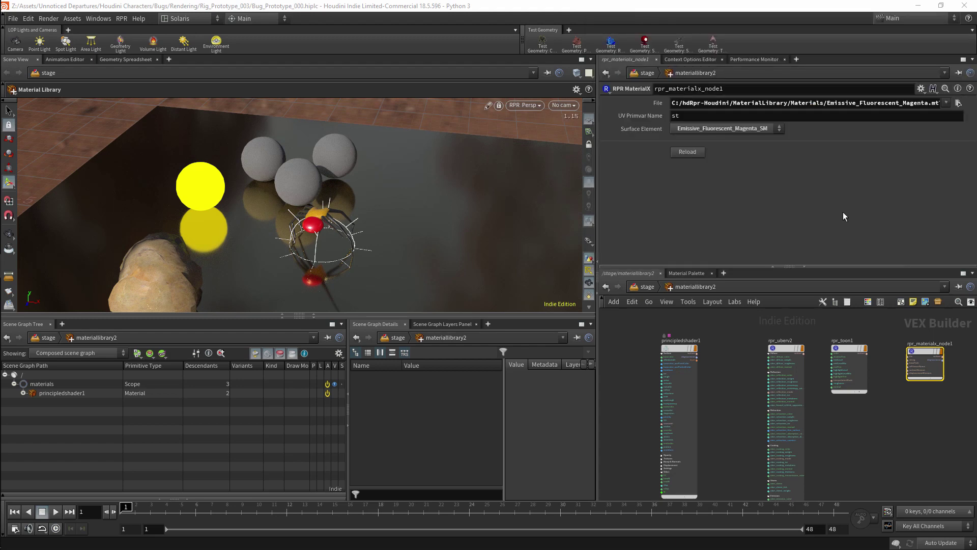
# - Return to the stage network and set the number of materials in assignmaterial3 to 4
pyautogui.click(646, 287)
pyautogui.click(693, 453)
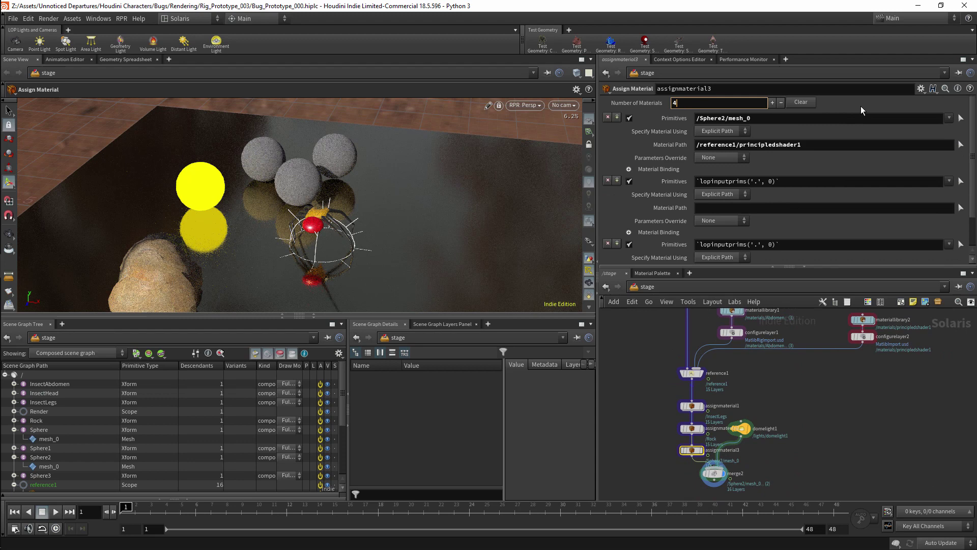
pyautogui.write('4')
pyautogui.press('Return')
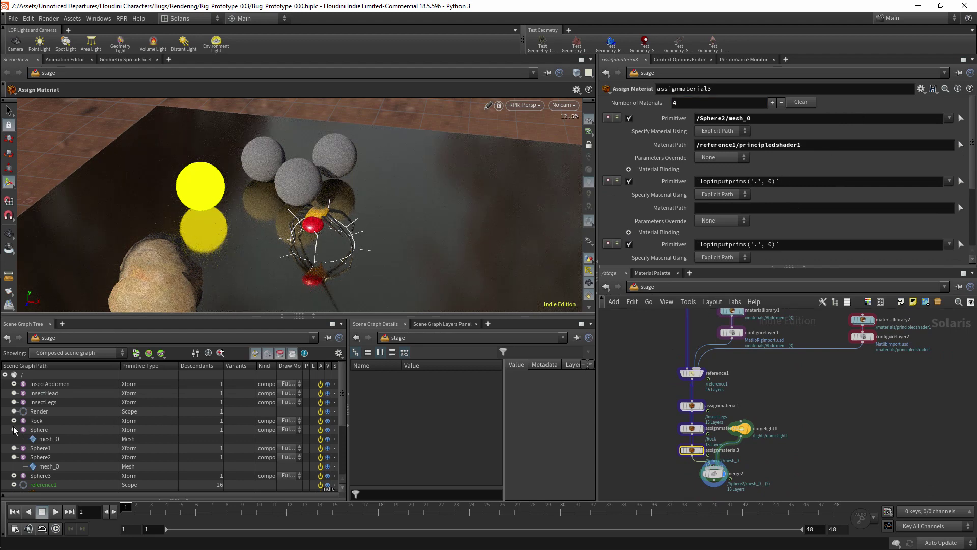
# - Set the primitives of assignmaterial3's second entry to /Sphere and collapse principledshader1 in the scene graph
pyautogui.click(14, 431)
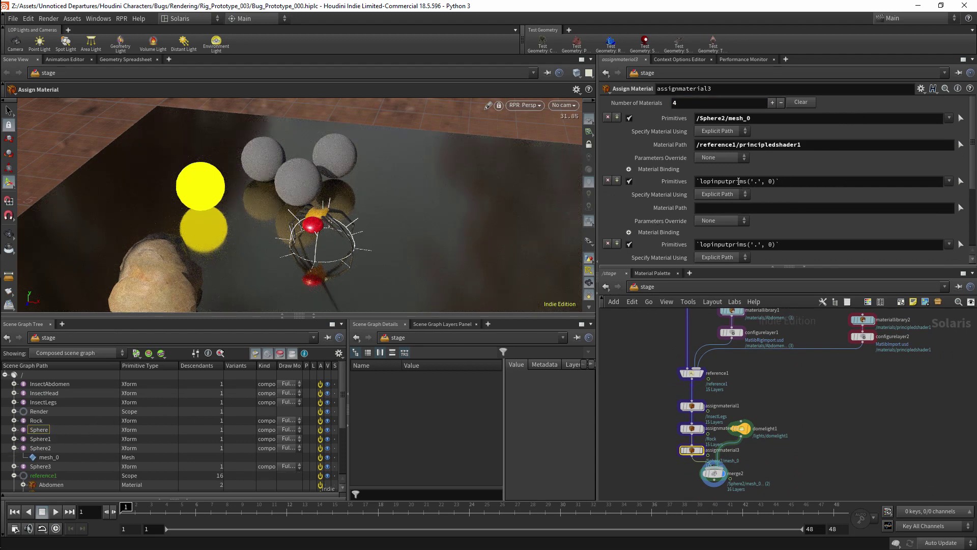
pyautogui.moveTo(738, 181); pyautogui.dragTo(739, 181)
pyautogui.scroll(-3, 346, 467)
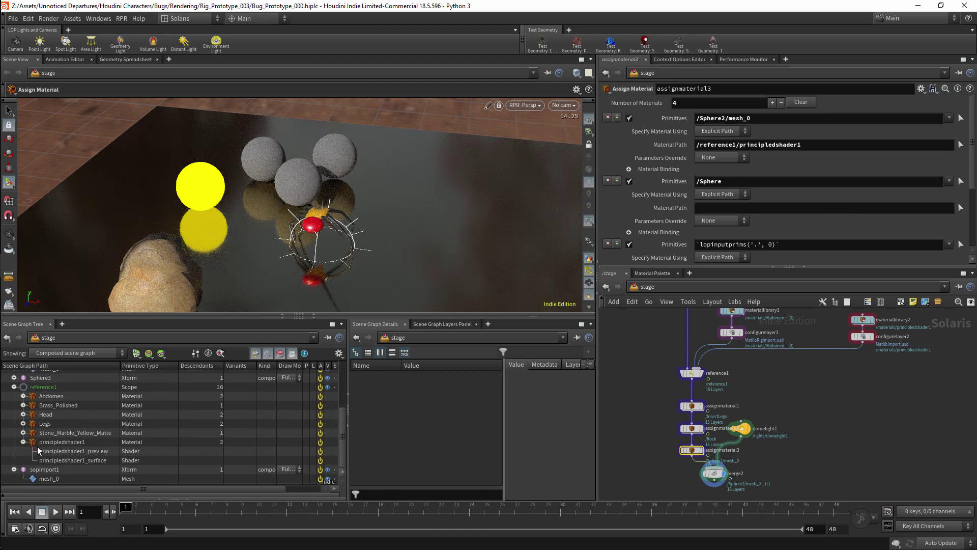
pyautogui.click(23, 442)
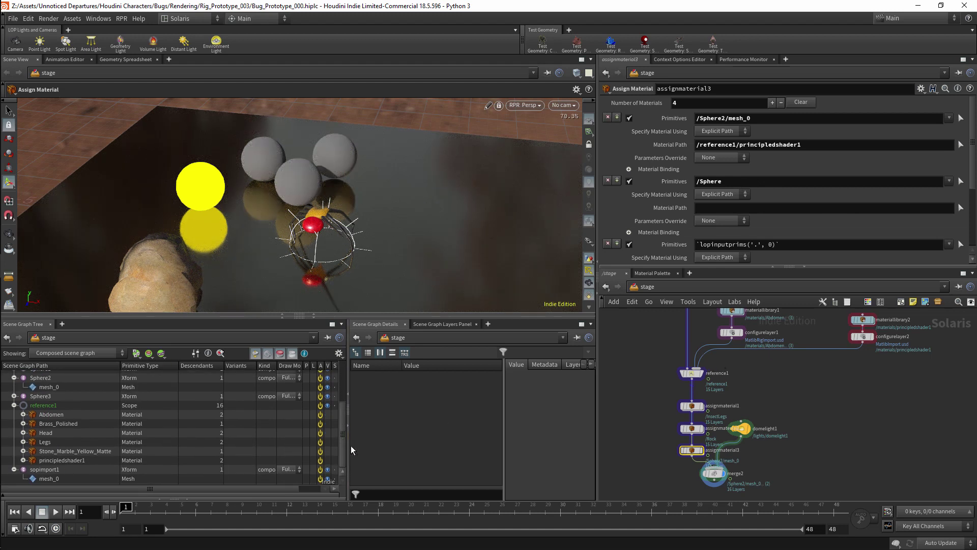
# - Auto-fill the materials of materiallibrary2 from its own network, using the USD path prefix /materials/
pyautogui.click(862, 319)
pyautogui.click(688, 123)
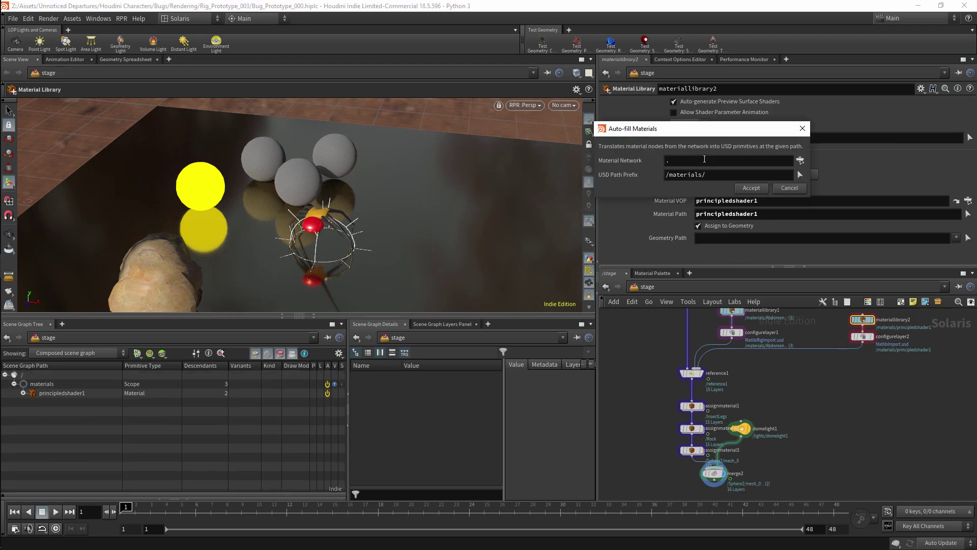
pyautogui.click(751, 188)
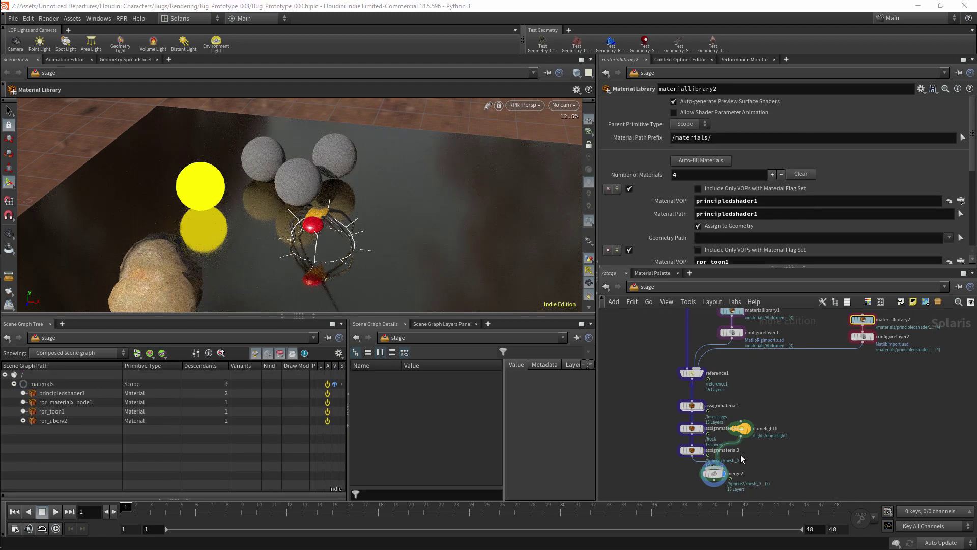
# - Set the material path of assignmaterial3's second entry to /reference1/rpr_materialx_node1 from the scene graph
pyautogui.click(692, 450)
pyautogui.moveTo(338, 408); pyautogui.dragTo(344, 450)
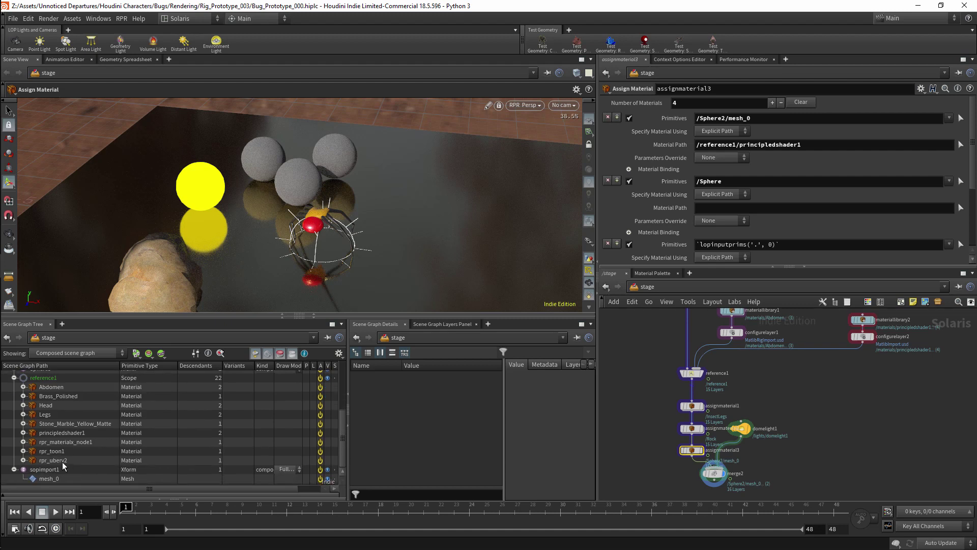
pyautogui.click(71, 442)
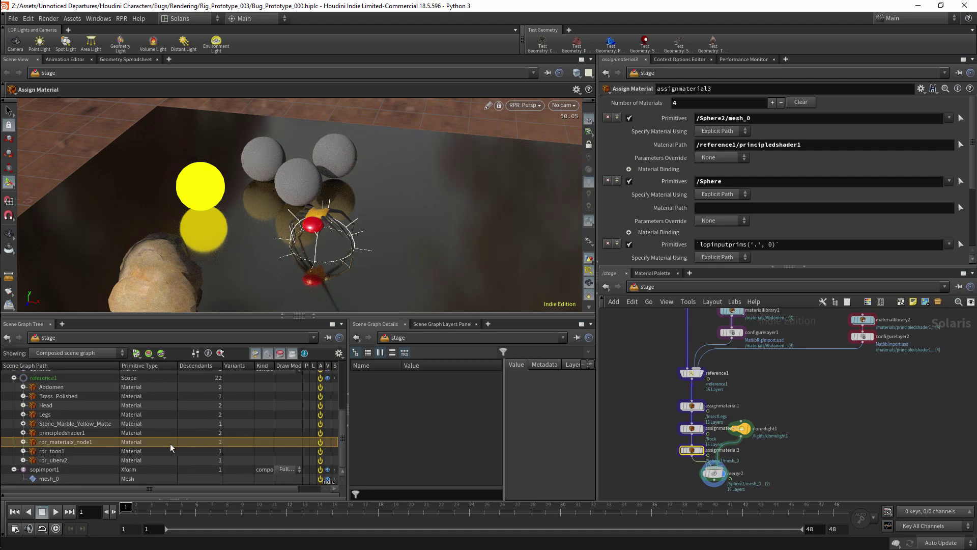
pyautogui.click(95, 442)
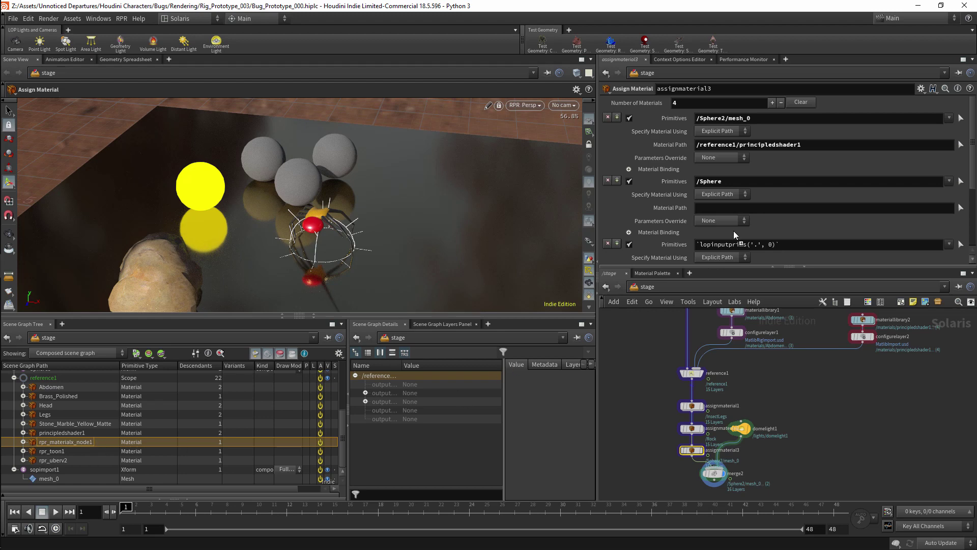
pyautogui.moveTo(733, 230); pyautogui.dragTo(743, 207)
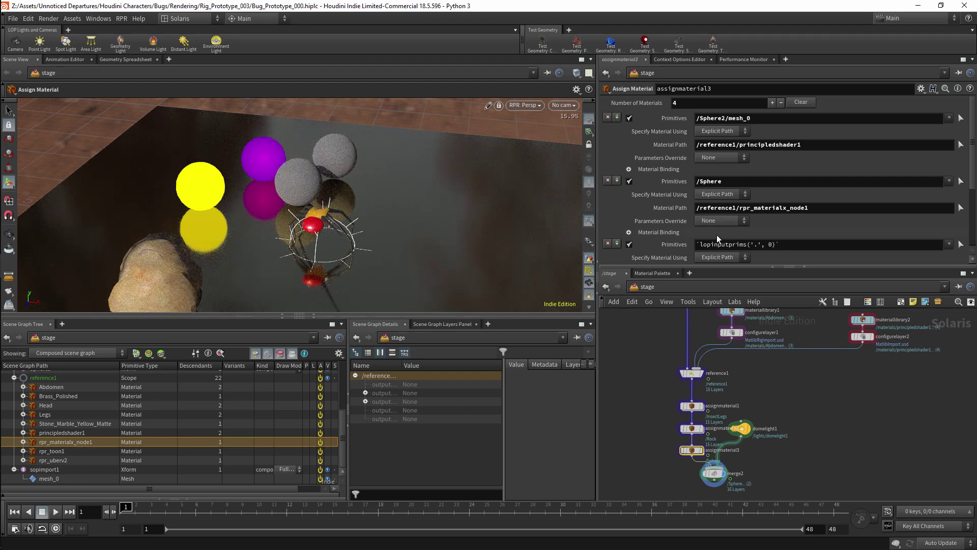
# - Set assignmaterial3's third entry to material path /reference1/rpr_toon1 and primitives /Sphere1, undoing the mistaken /Sphere2 target
pyautogui.scroll(-3, 974, 212)
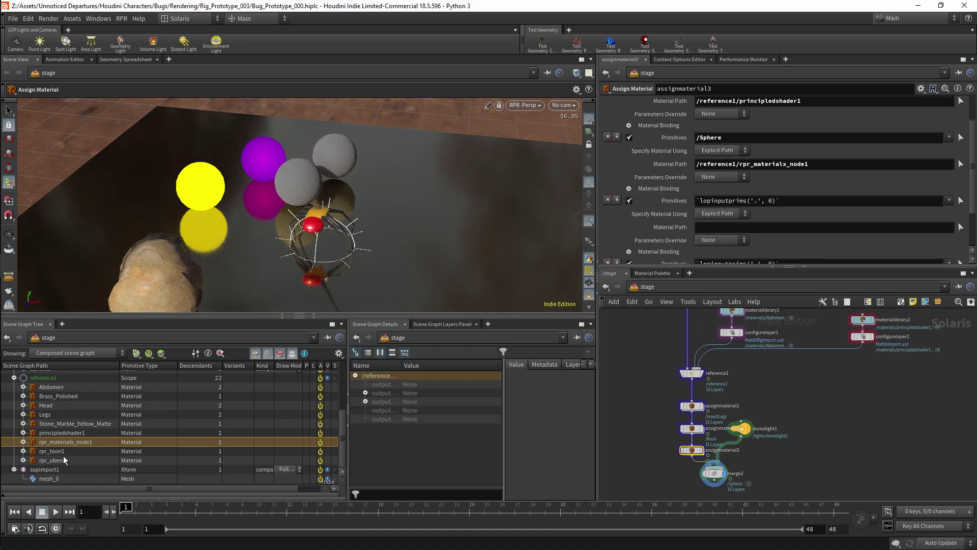
pyautogui.moveTo(62, 453); pyautogui.dragTo(704, 228)
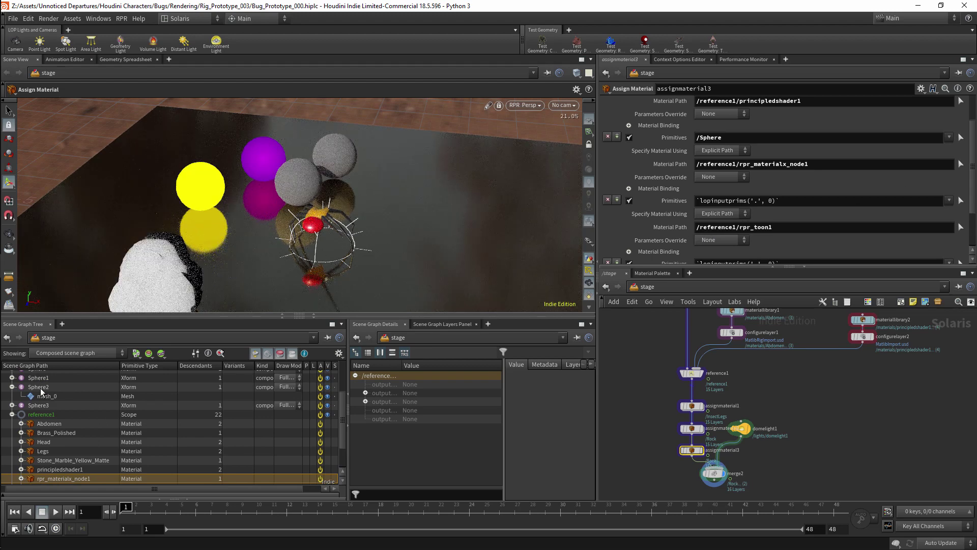
pyautogui.moveTo(40, 389); pyautogui.dragTo(745, 202)
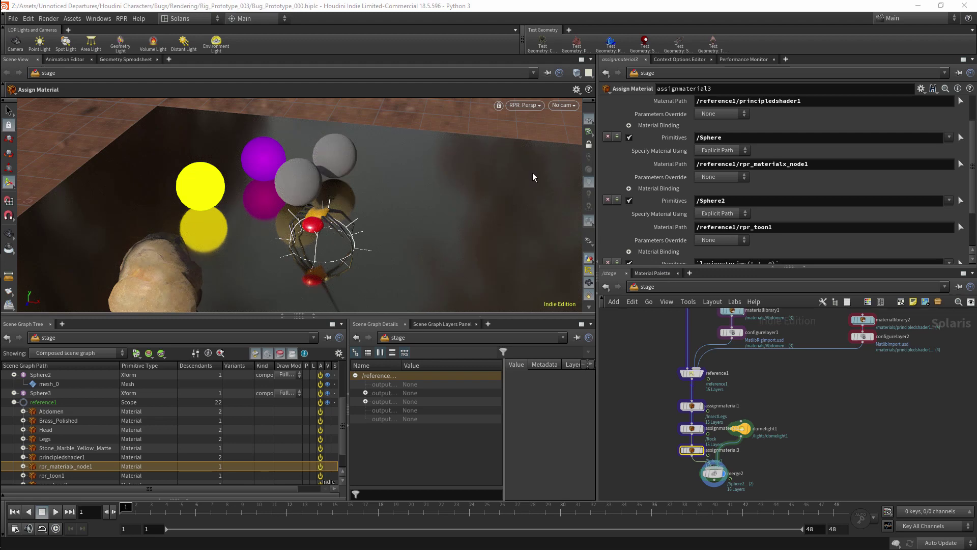
pyautogui.hotkey('ctrl', 'z')
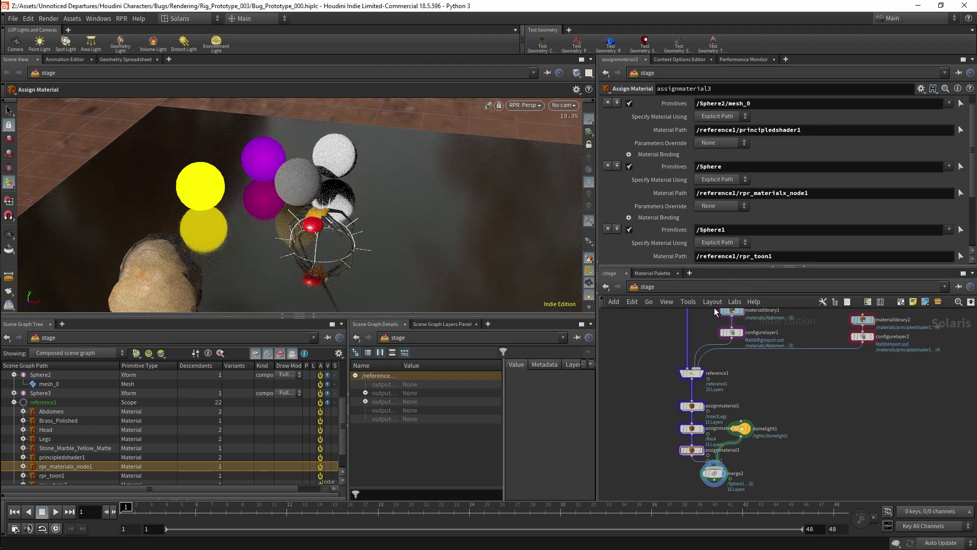
# - Go inside materiallibrary2 and move the principled, toon and MaterialX shader nodes closer together in one row
pyautogui.doubleClick(863, 320)
pyautogui.moveTo(883, 413); pyautogui.dragTo(844, 395, button='middle')
pyautogui.scroll(-3, 802, 407)
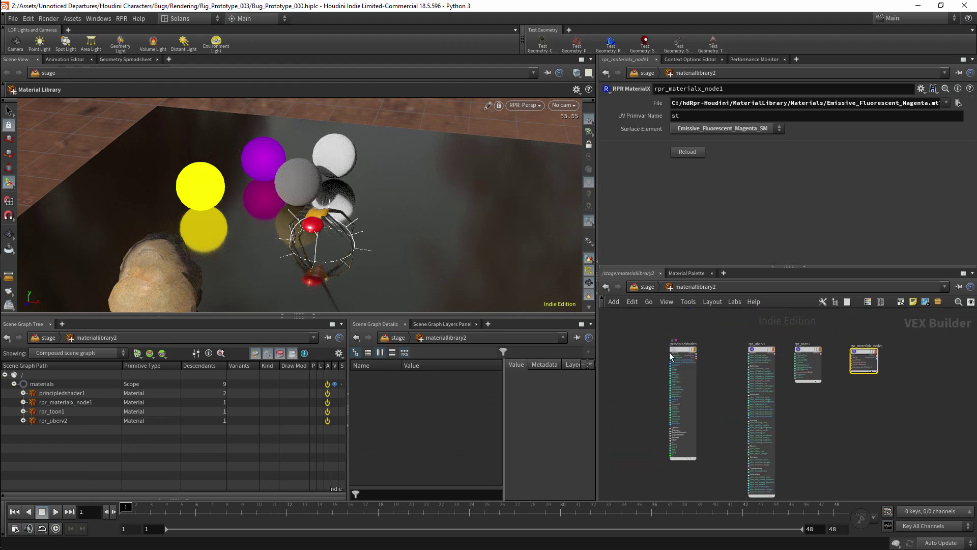
pyautogui.moveTo(682, 349); pyautogui.dragTo(716, 349)
pyautogui.moveTo(809, 350); pyautogui.dragTo(804, 349)
pyautogui.moveTo(863, 349); pyautogui.dragTo(840, 349)
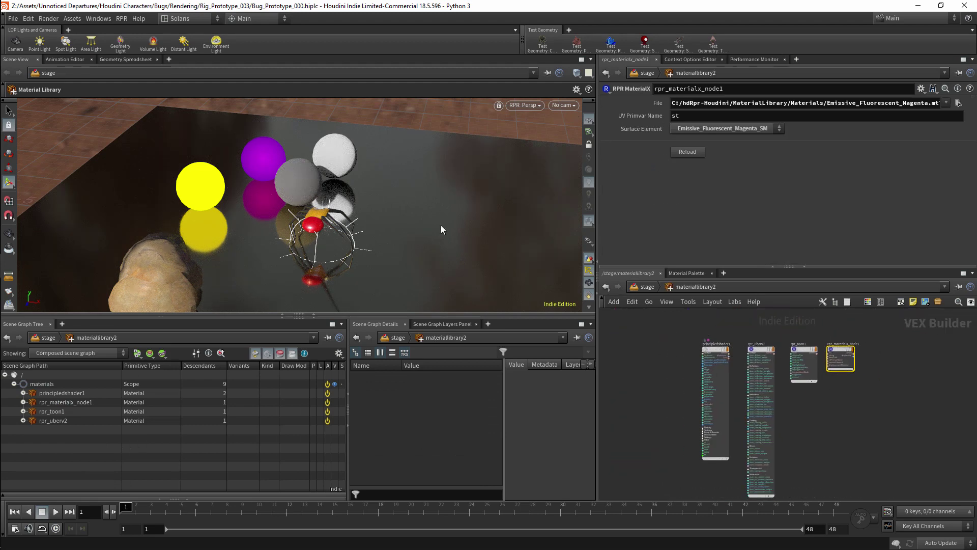